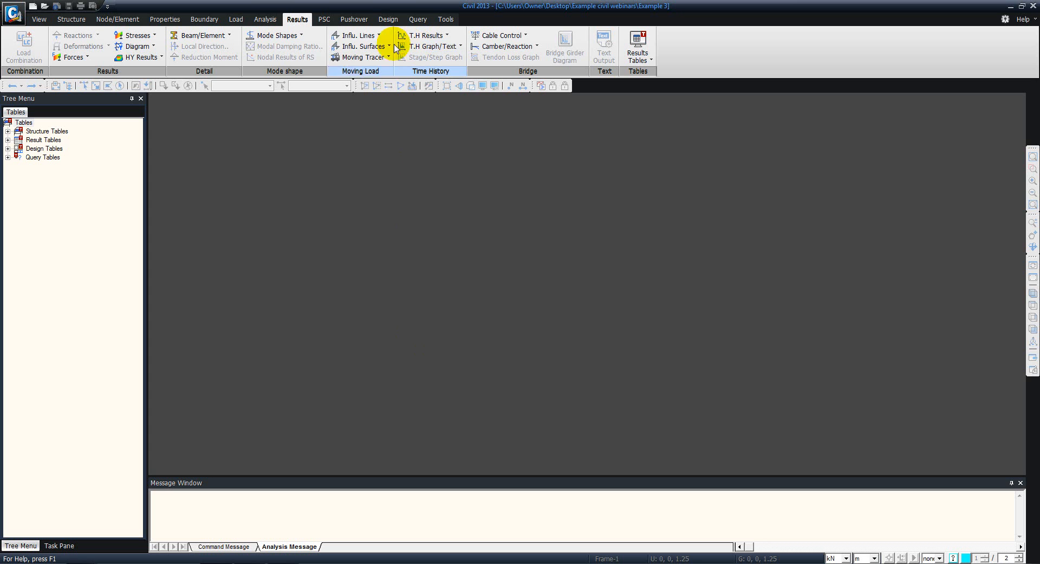
# - Start a new project and confirm its structure type settings
pyautogui.click(13, 13)
pyautogui.click(39, 38)
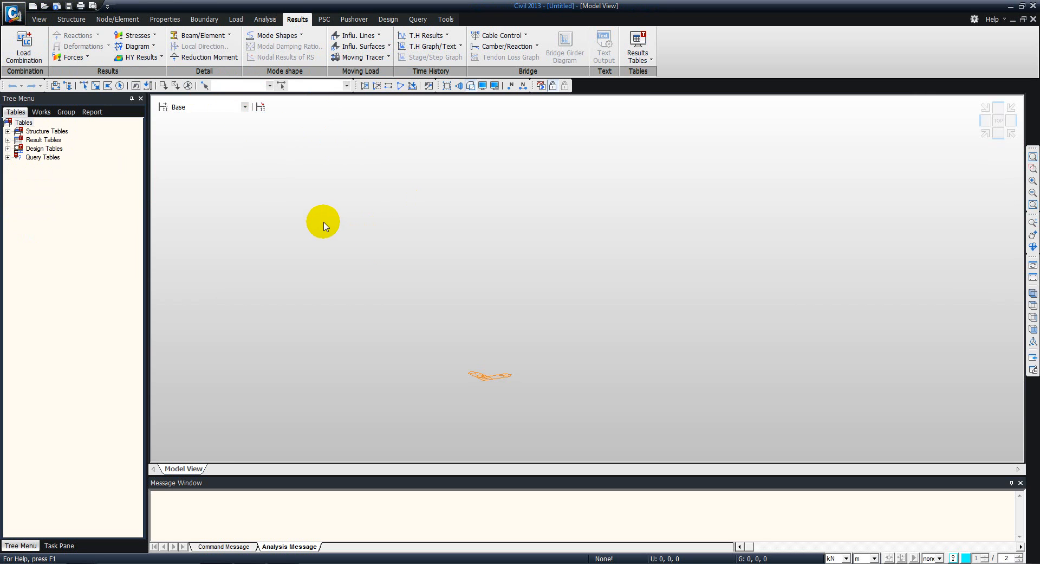
pyautogui.click(70, 21)
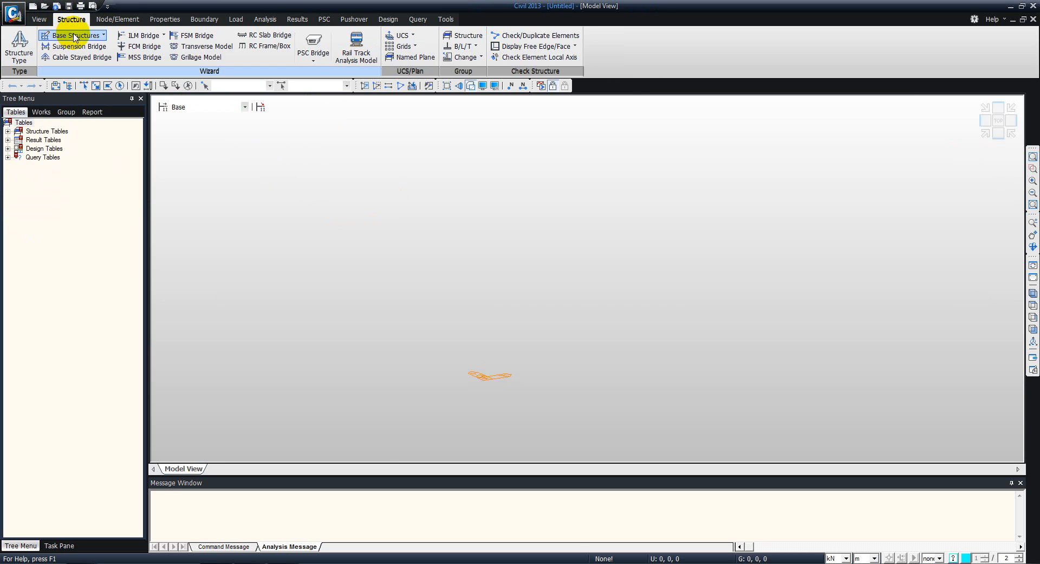
pyautogui.click(19, 46)
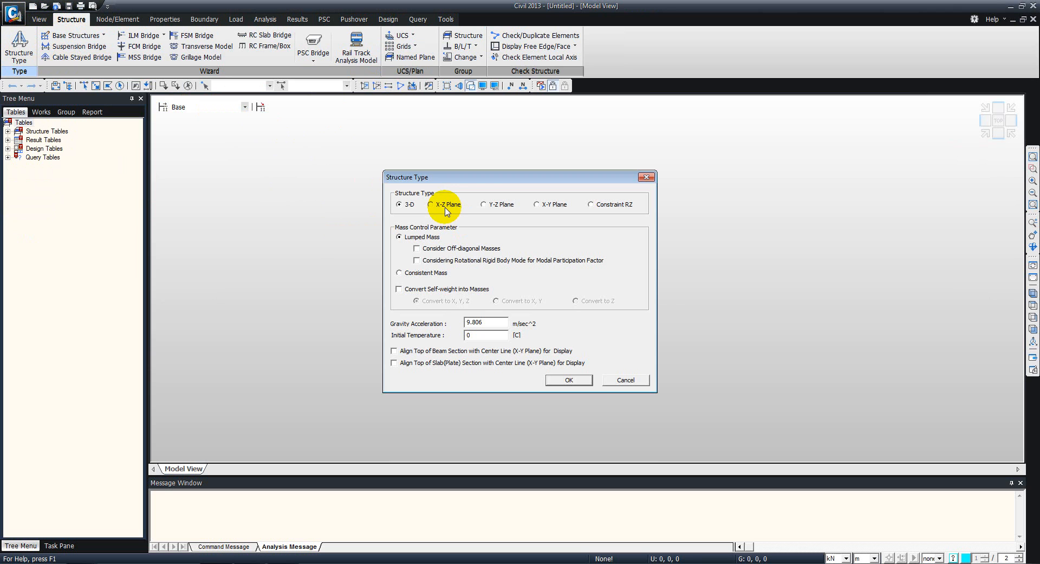
pyautogui.click(578, 381)
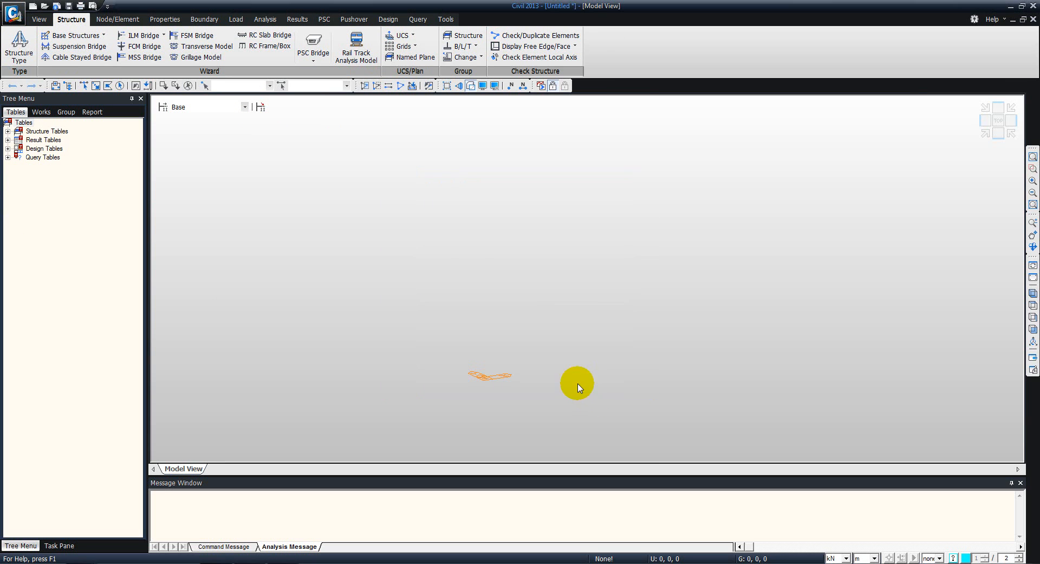
# - Turn on the View Point indicator in the display options and set the model view to the front X-Z view
pyautogui.click(482, 86)
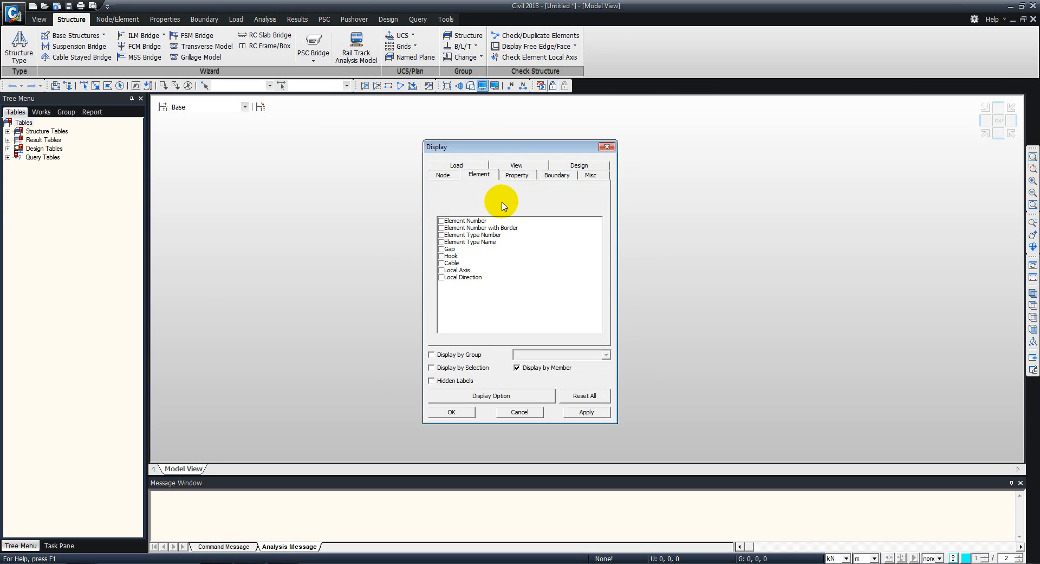
pyautogui.click(501, 166)
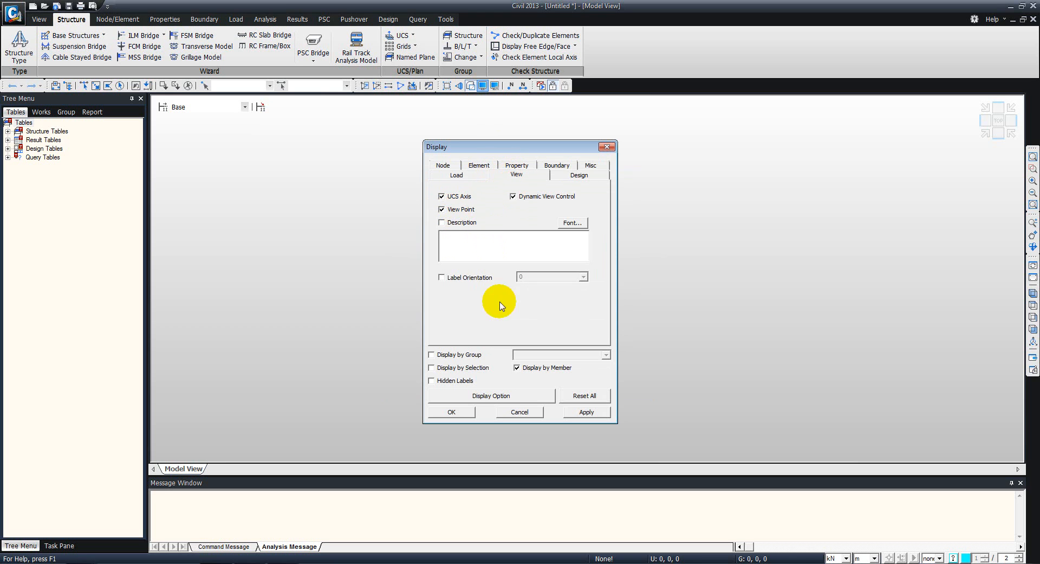
pyautogui.click(450, 412)
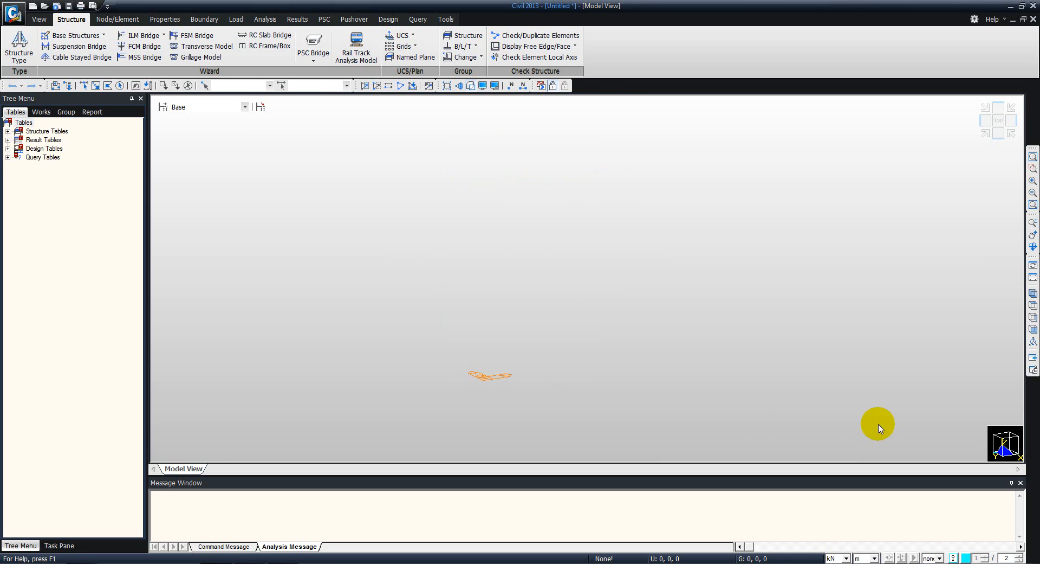
pyautogui.click(999, 140)
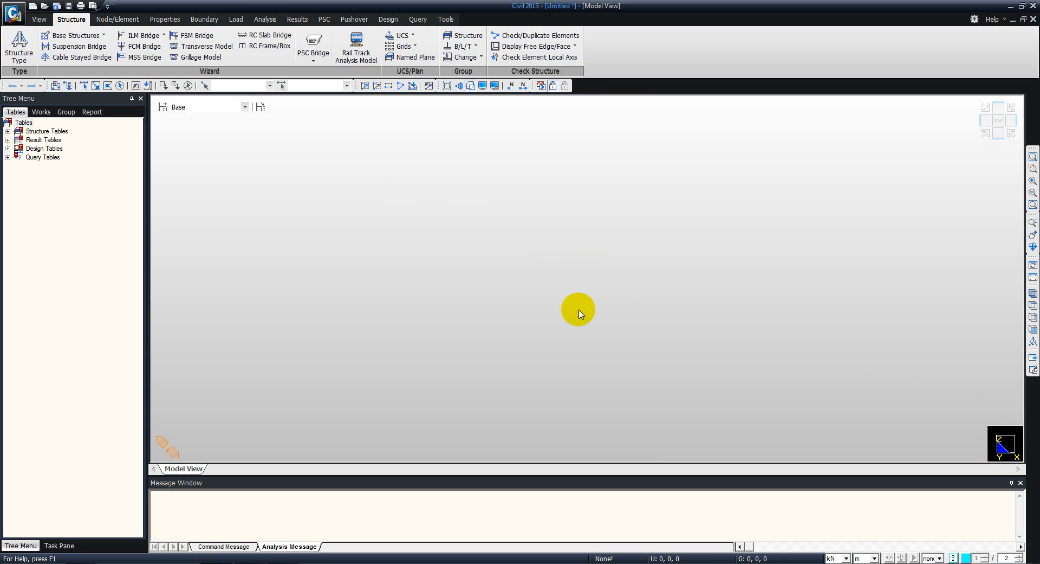
# - Check the project's force and length units in the unit system settings without changing them
pyautogui.click(849, 559)
pyautogui.click(849, 559)
pyautogui.click(876, 559)
pyautogui.click(876, 559)
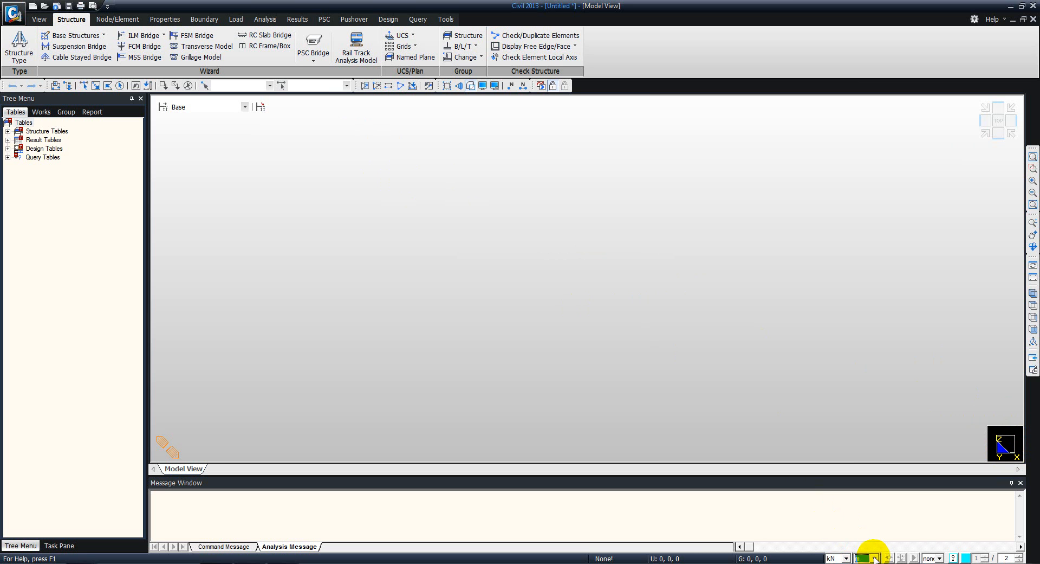
pyautogui.click(446, 20)
pyautogui.click(16, 42)
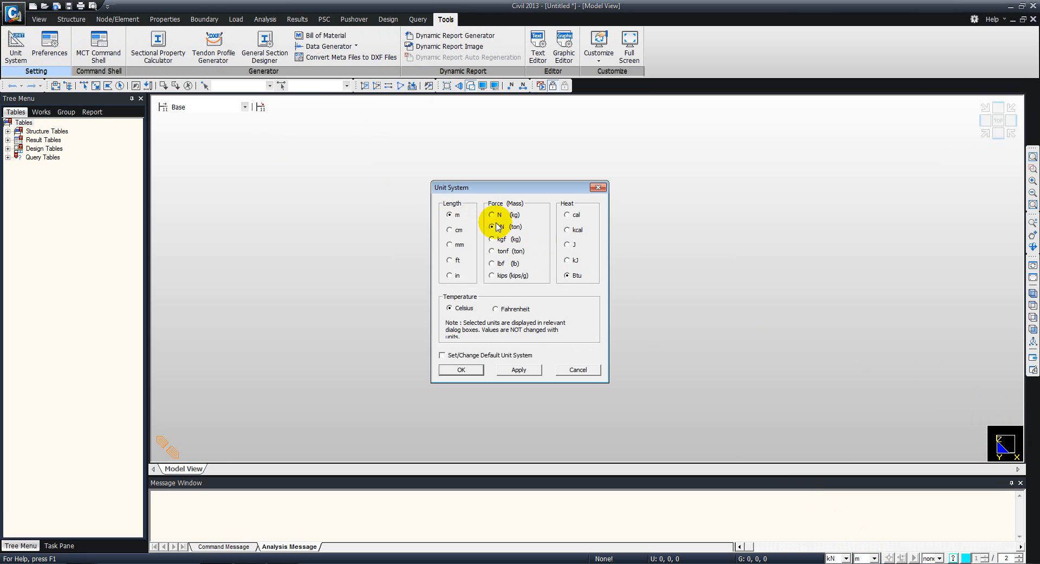
pyautogui.click(568, 370)
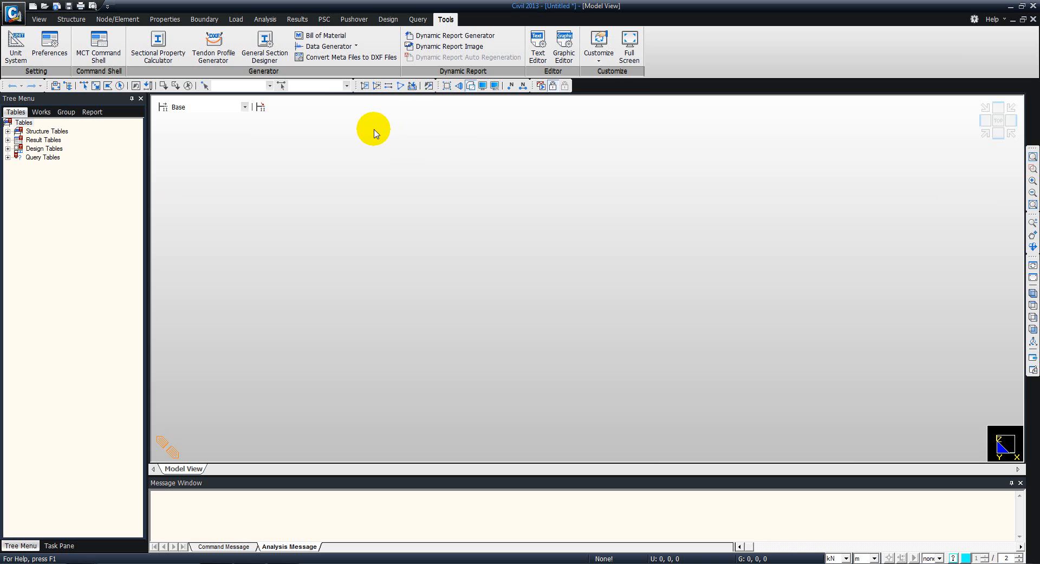
# - Use the Beam Wizard to define the beam's node spacing as 2,2,4,2 m, based on the frame figure in the PDF
pyautogui.click(69, 20)
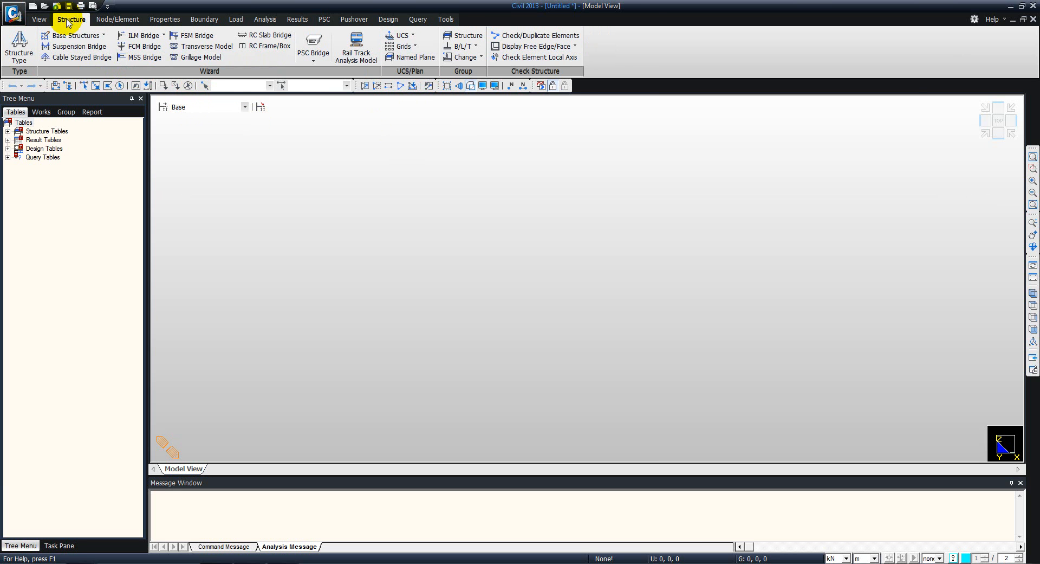
pyautogui.click(71, 35)
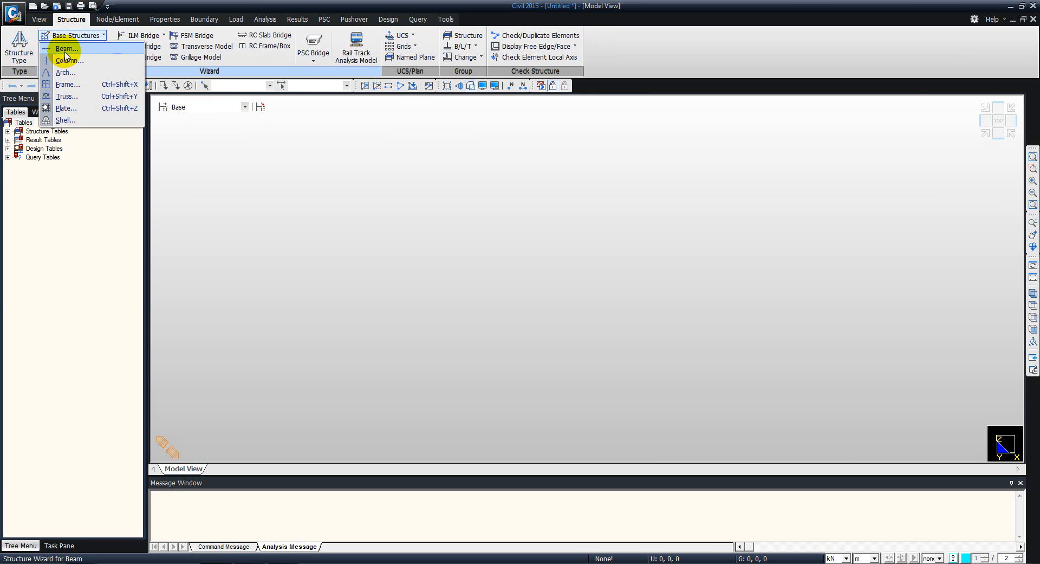
pyautogui.click(65, 51)
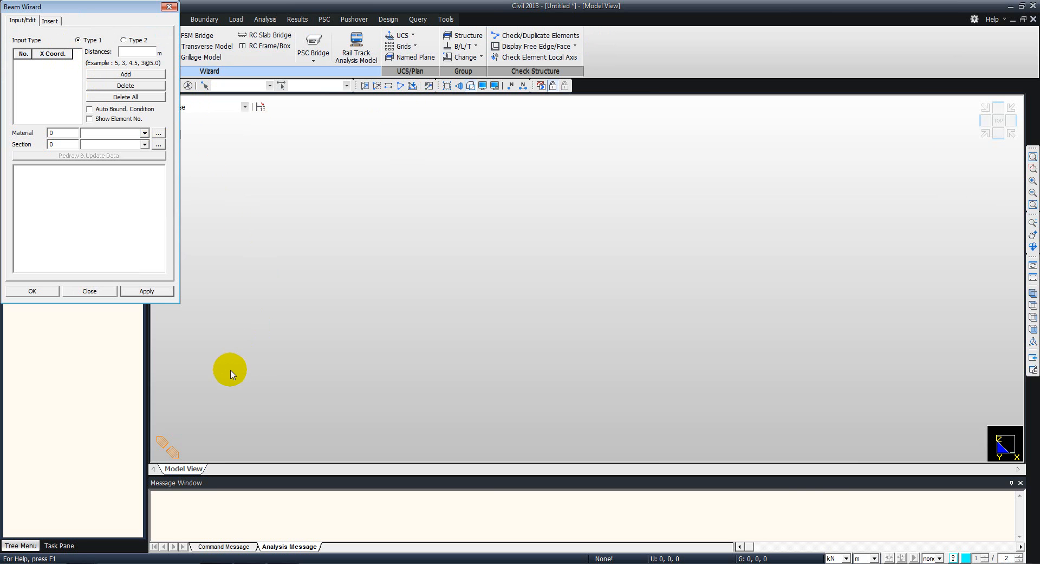
pyautogui.hotkey('alt', 'Tab')
pyautogui.hotkey('alt', 'Tab')
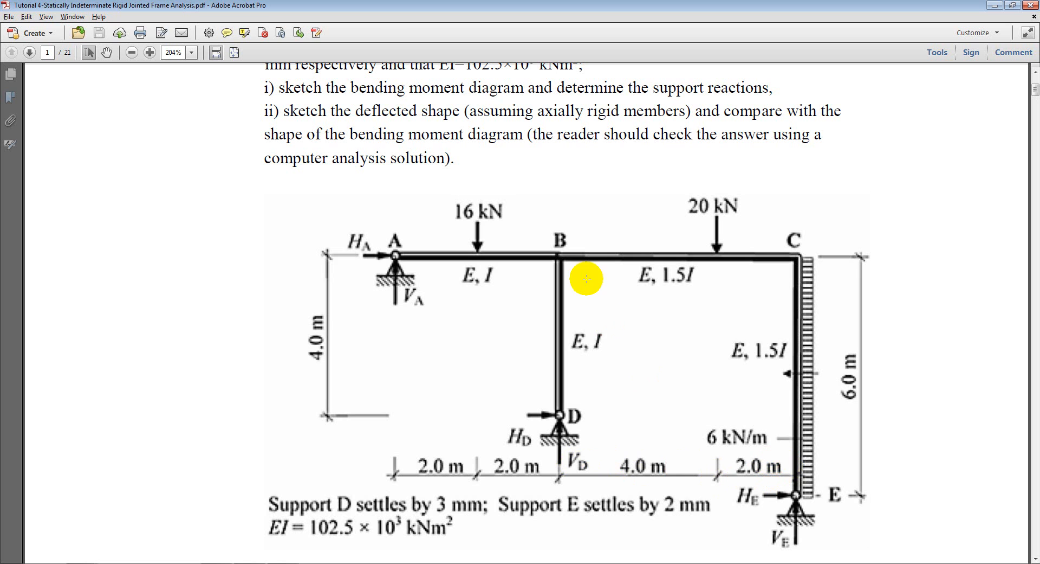
pyautogui.hotkey('alt', 'Tab')
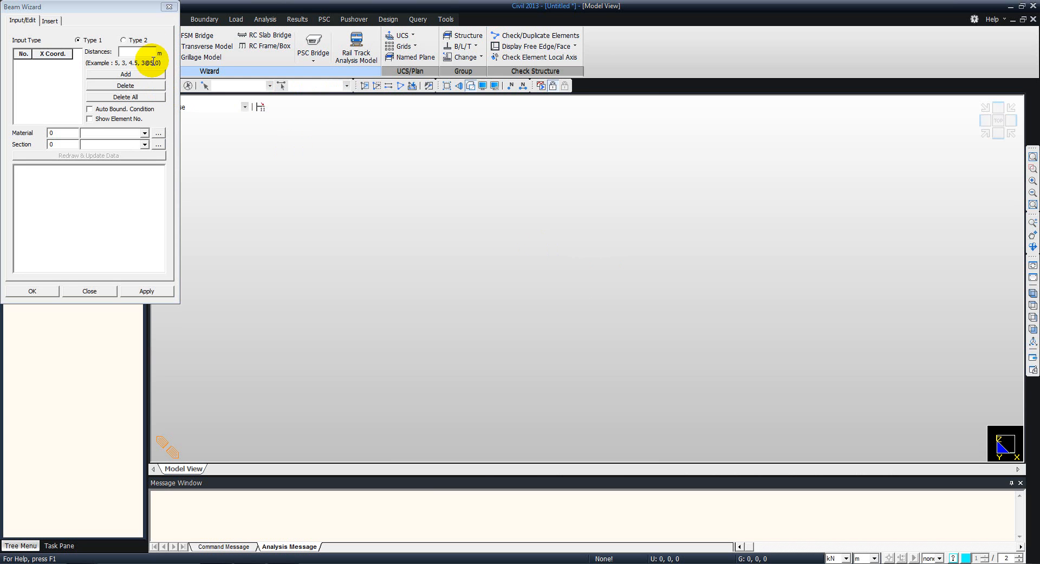
pyautogui.click(140, 51)
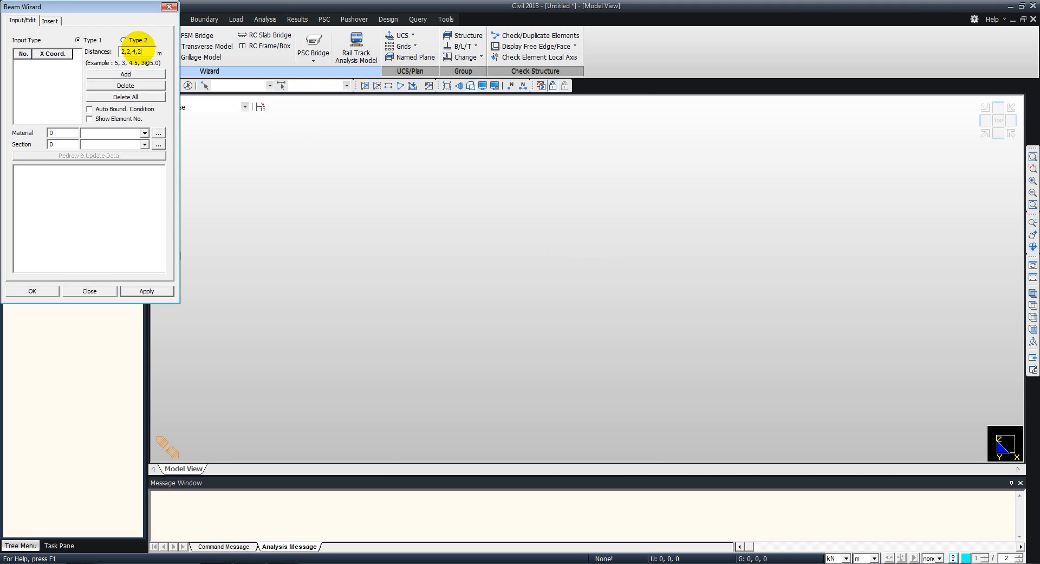
pyautogui.click(116, 75)
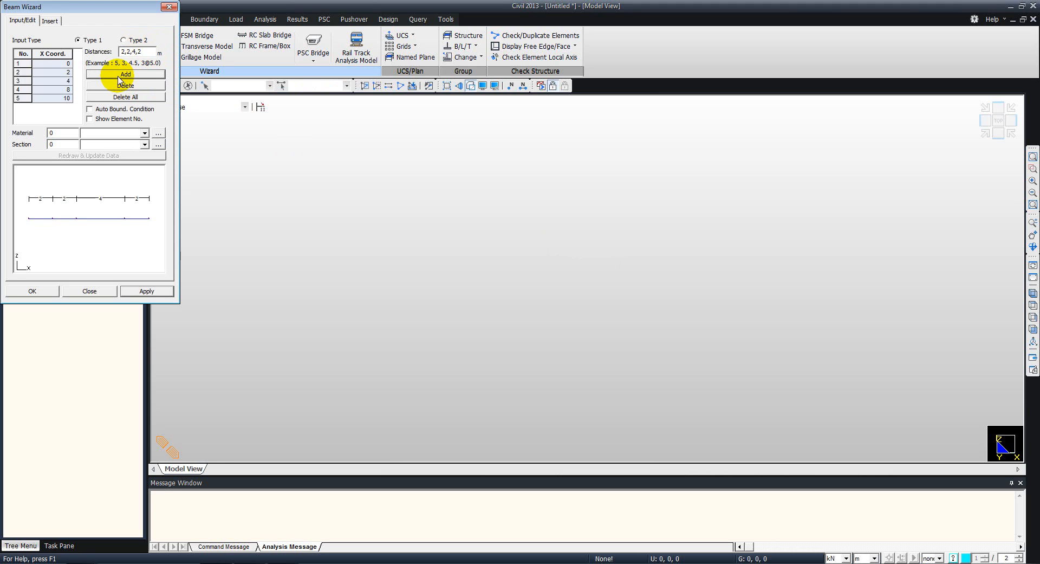
# - Assign material 1 and section 1 to the wizard beam and generate it in the model
pyautogui.click(52, 133)
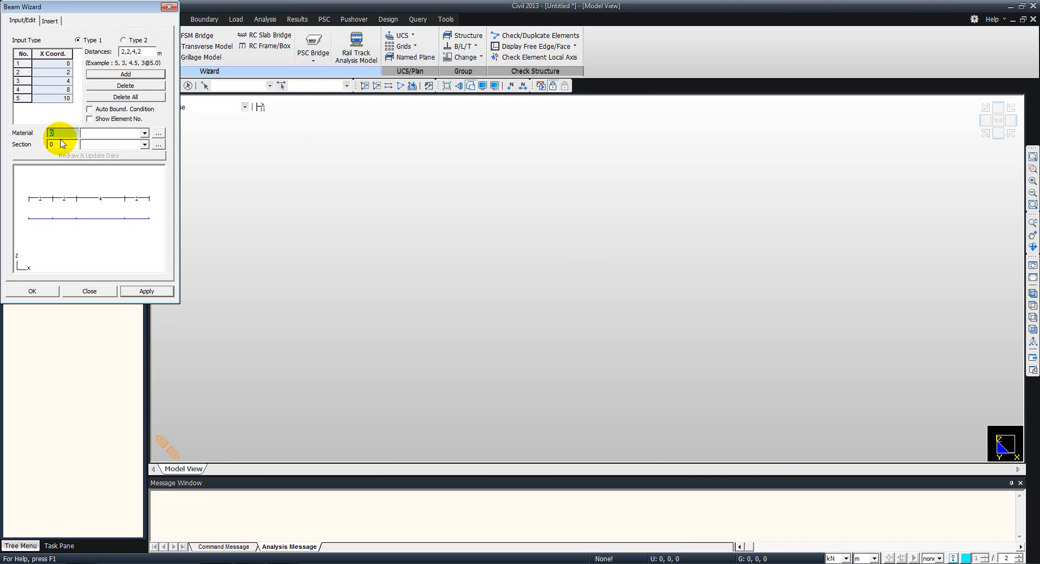
pyautogui.click(54, 142)
pyautogui.write('1')
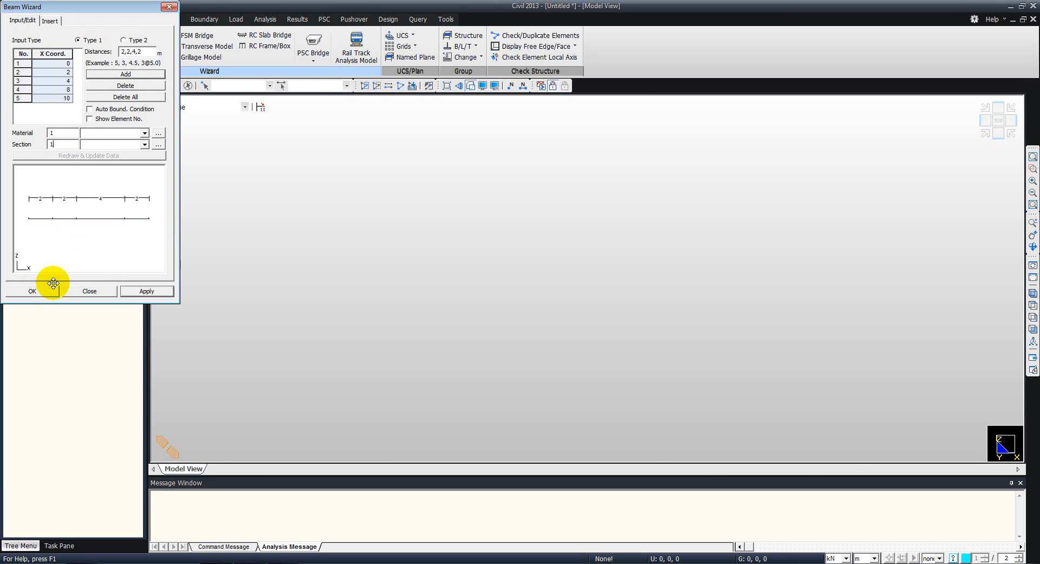
pyautogui.click(32, 292)
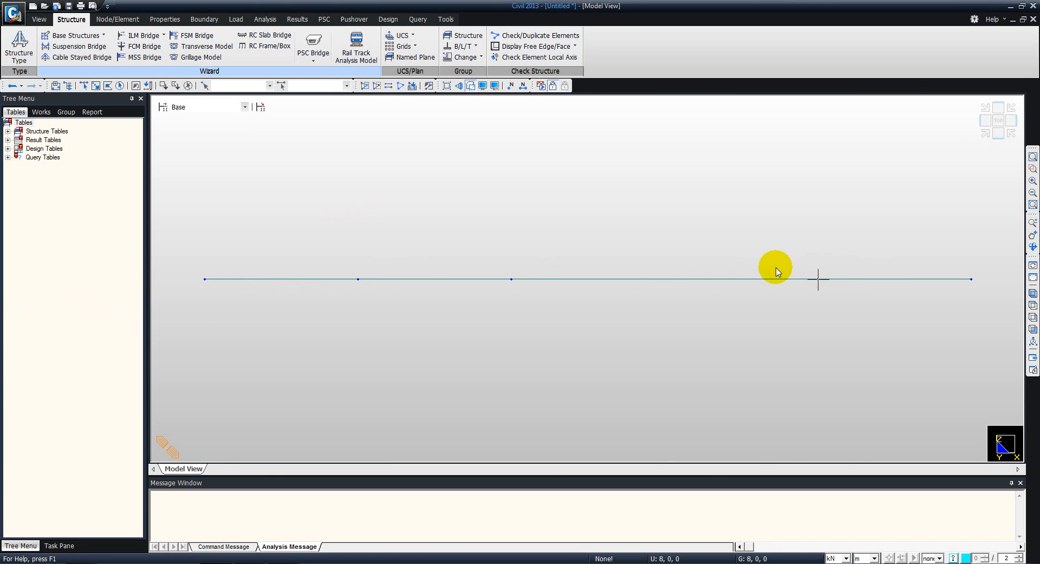
# - Check the column heights in the PDF's frame figure, return to the model and display the node numbers
pyautogui.hotkey('alt', 'Tab')
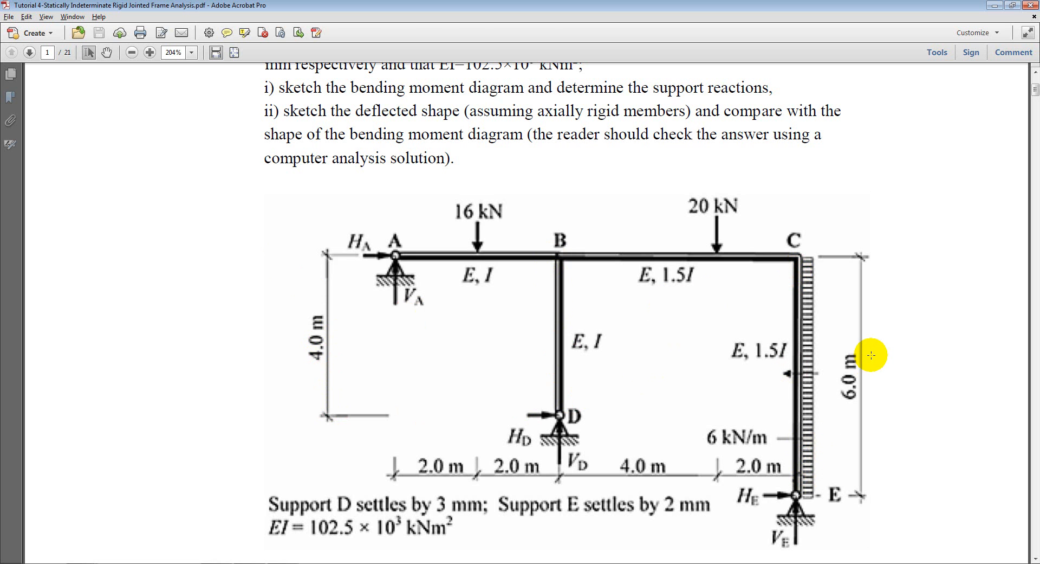
pyautogui.hotkey('alt', 'Tab')
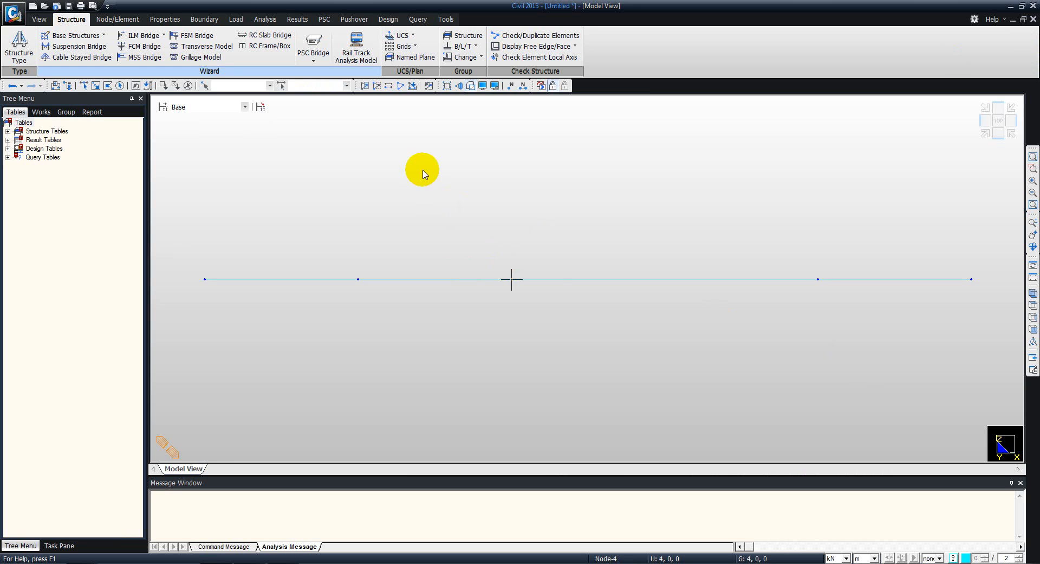
pyautogui.moveTo(509, 285); pyautogui.dragTo(513, 179, button='middle')
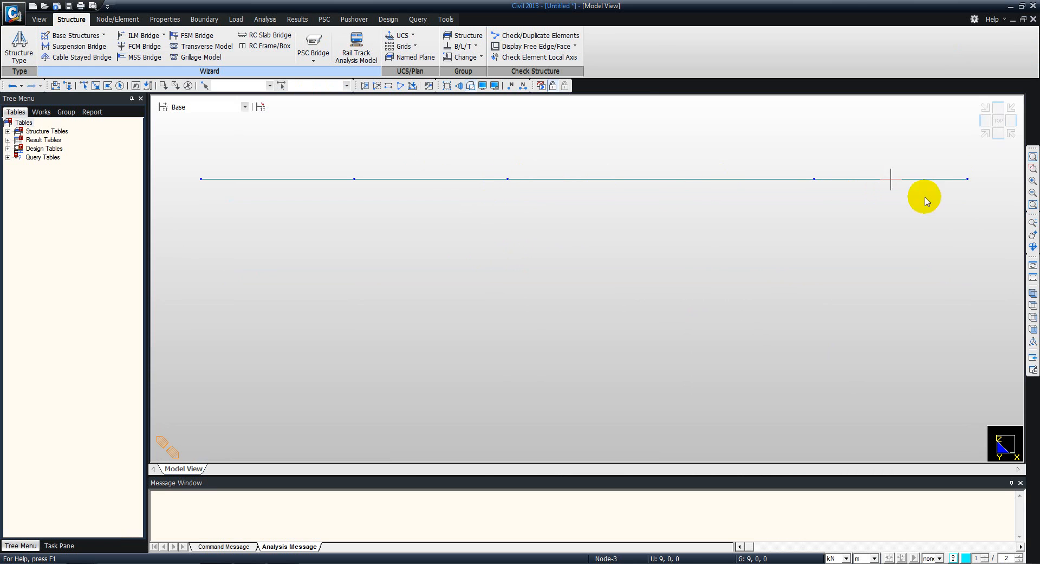
pyautogui.click(510, 87)
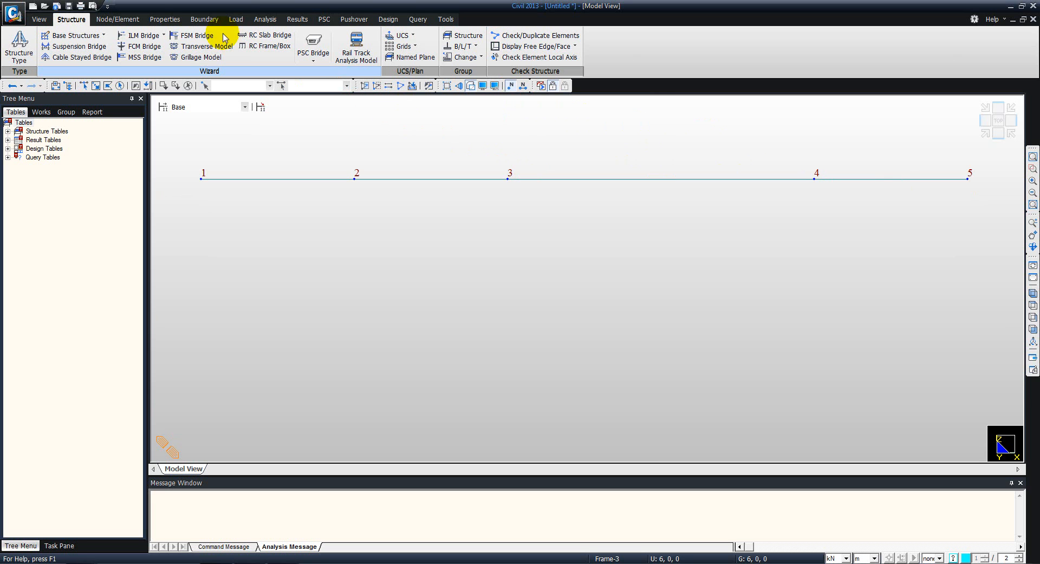
# - Extrude node 3 into a beam line element with material 1, section 1 and a translation of 0, 0, -4 m
pyautogui.click(111, 19)
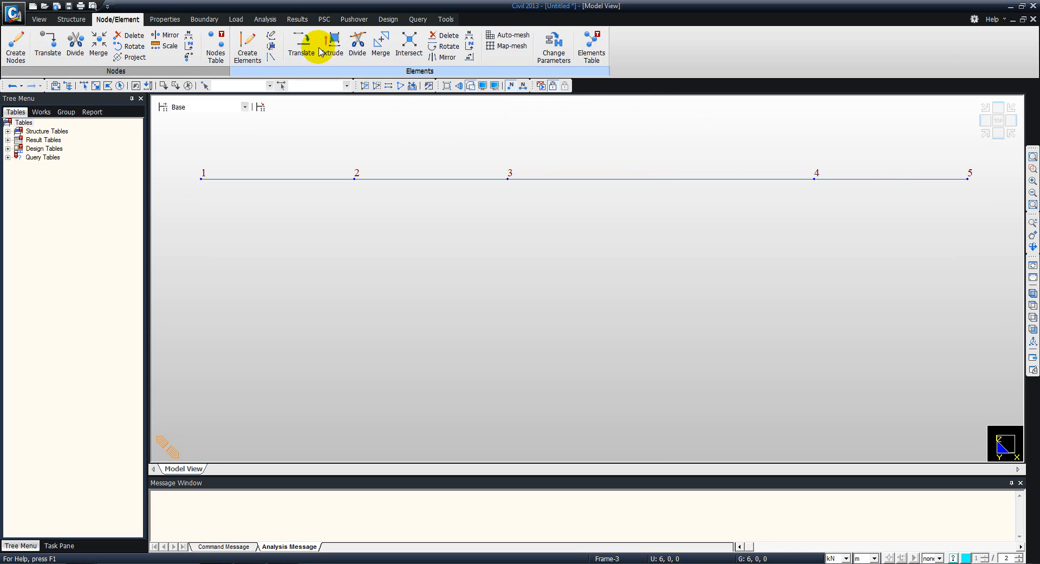
pyautogui.click(334, 42)
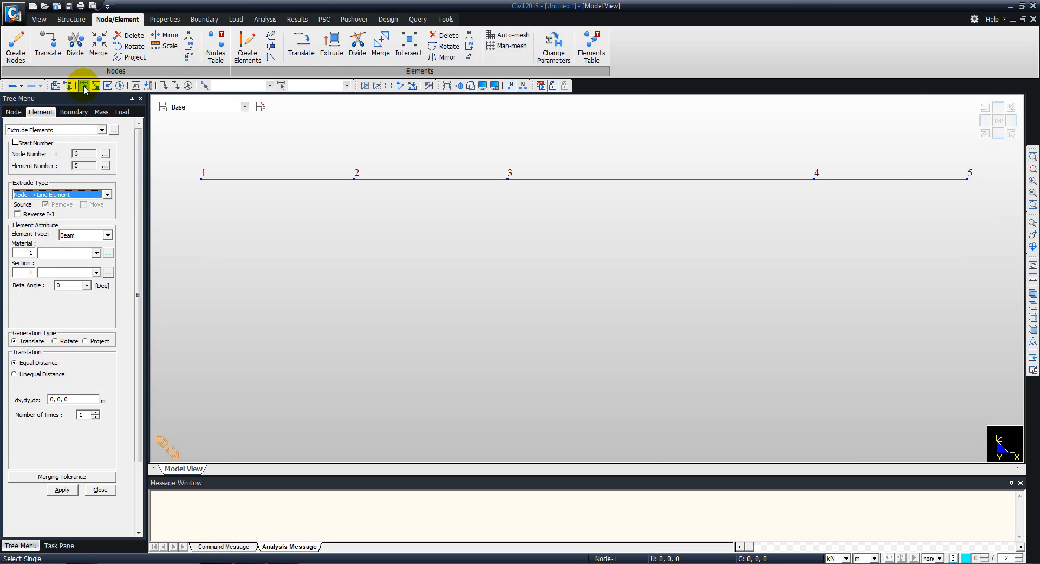
pyautogui.click(509, 179)
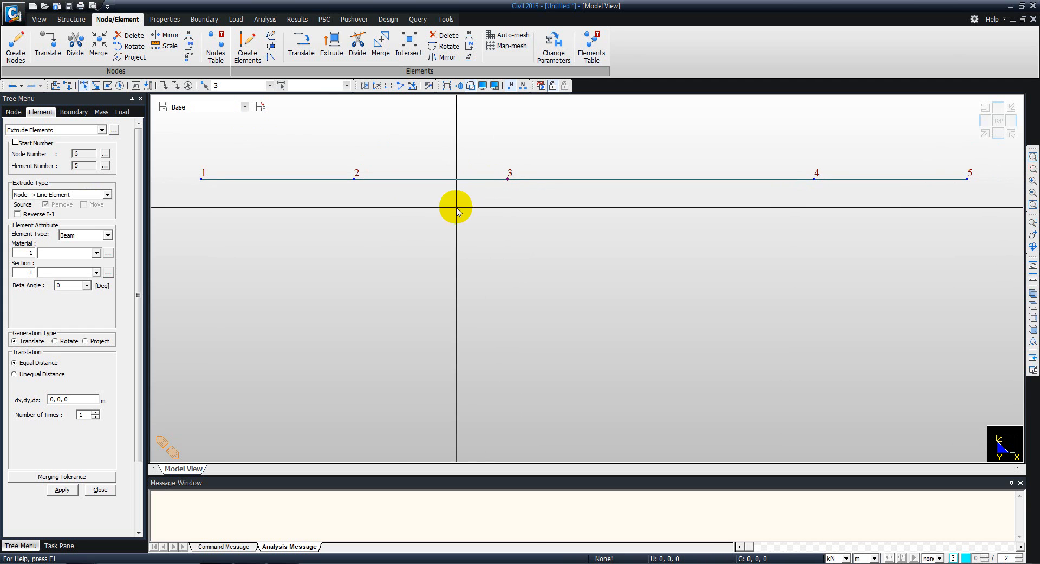
pyautogui.doubleClick(68, 401)
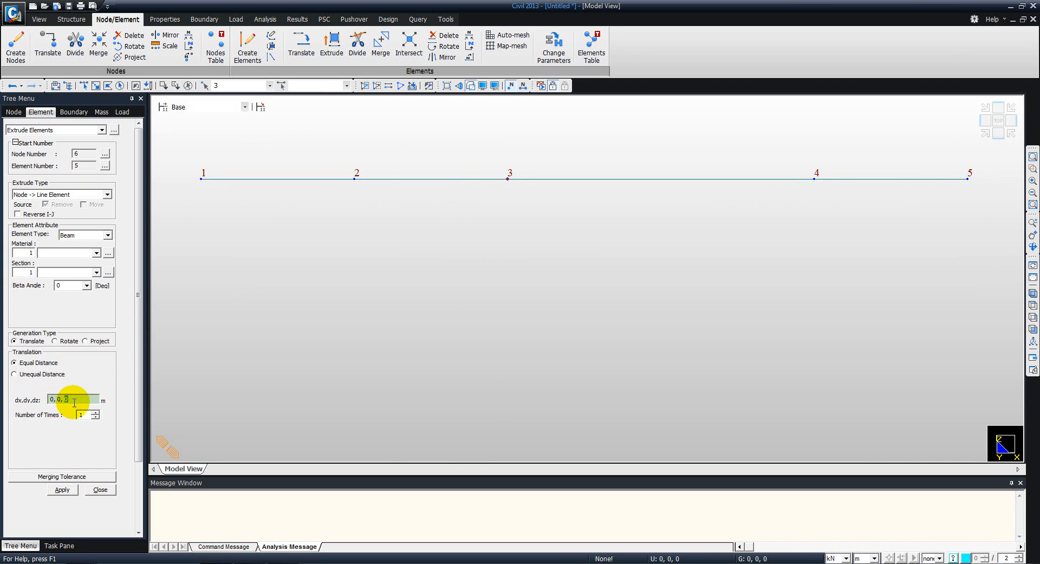
pyautogui.write('-4')
pyautogui.click(62, 490)
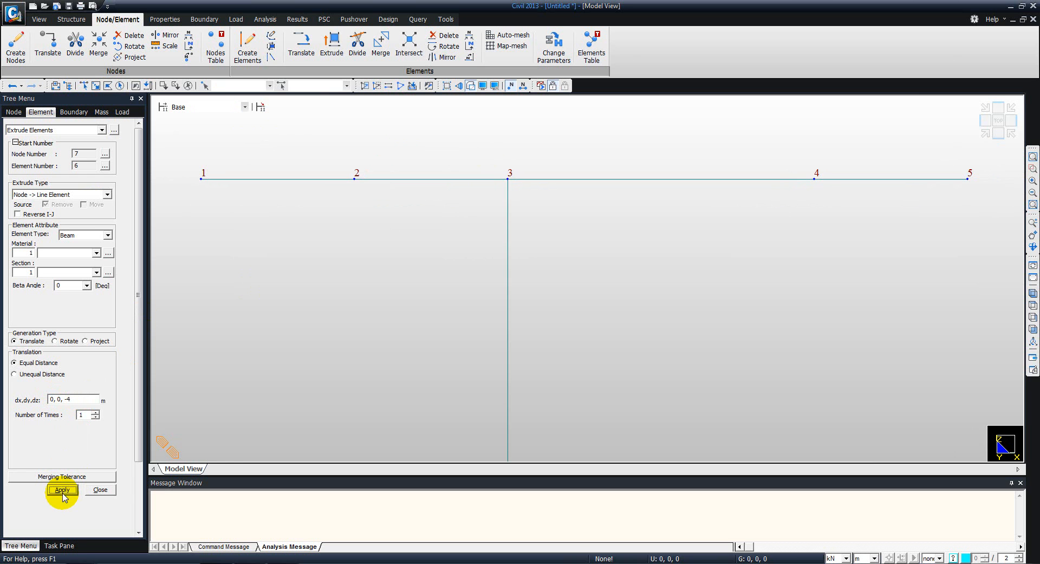
# - Extrude node 5 into a beam line element with a translation of 0, 0, -6 m and close the extrusion settings
pyautogui.moveTo(437, 315); pyautogui.dragTo(393, 271, button='middle')
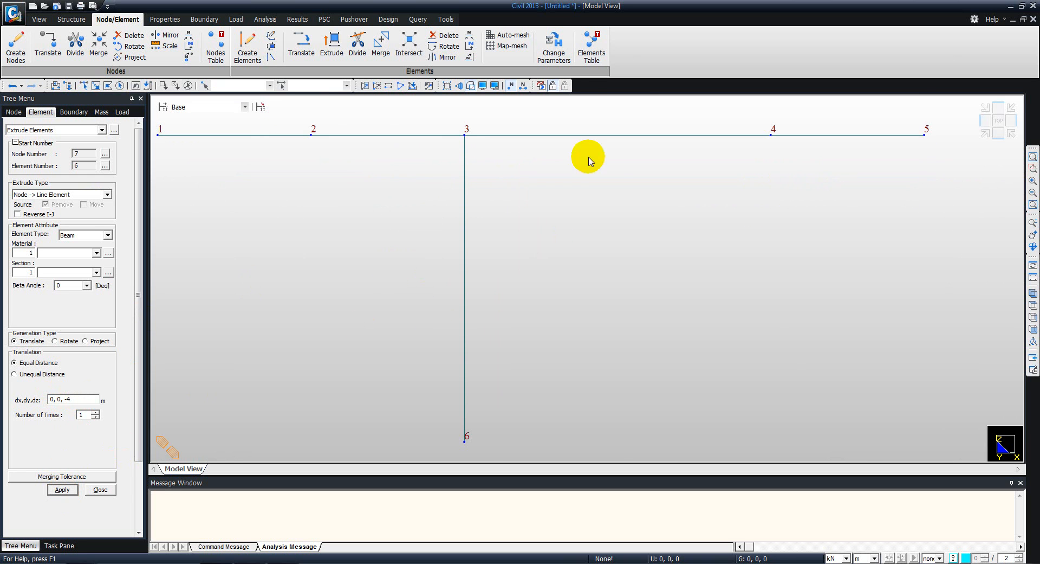
pyautogui.click(87, 83)
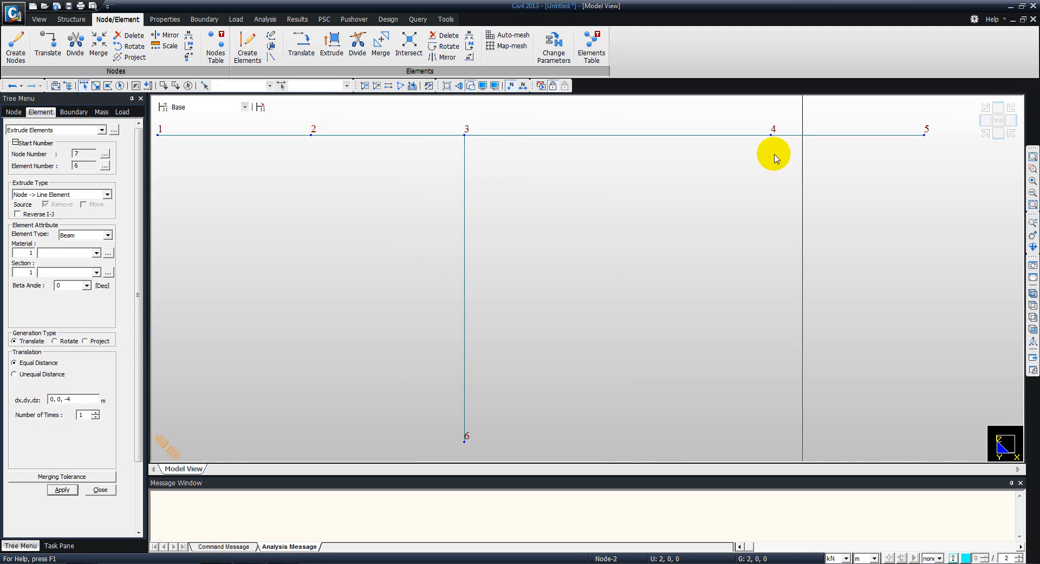
pyautogui.click(925, 136)
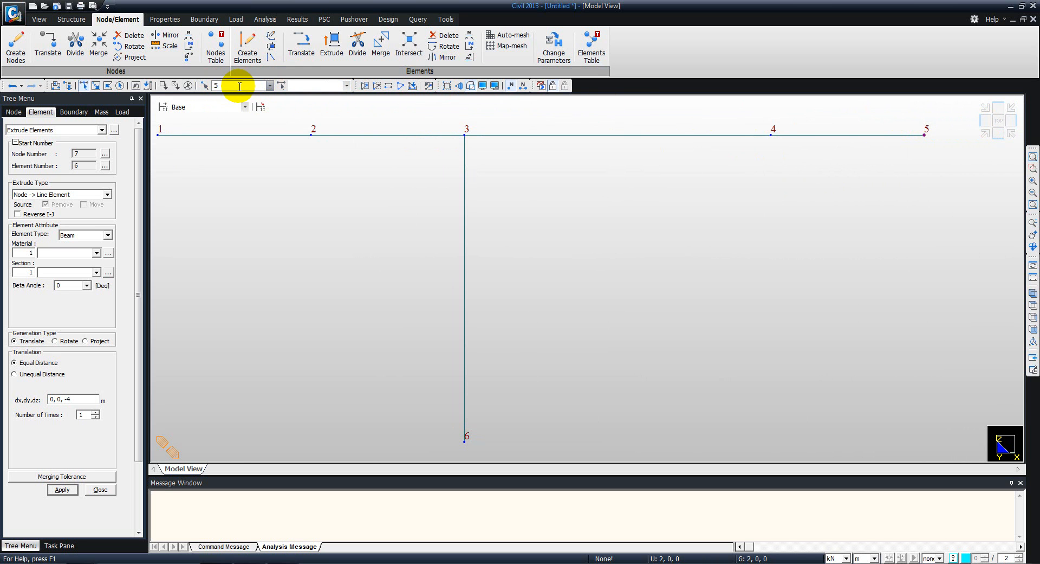
pyautogui.moveTo(74, 399); pyautogui.dragTo(68, 399)
pyautogui.write('6')
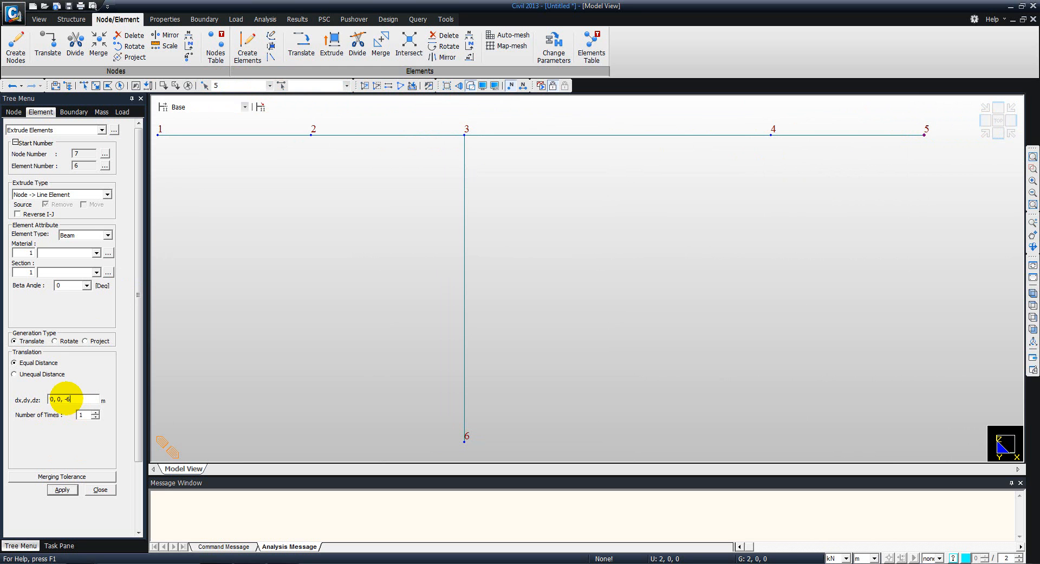
pyautogui.click(62, 489)
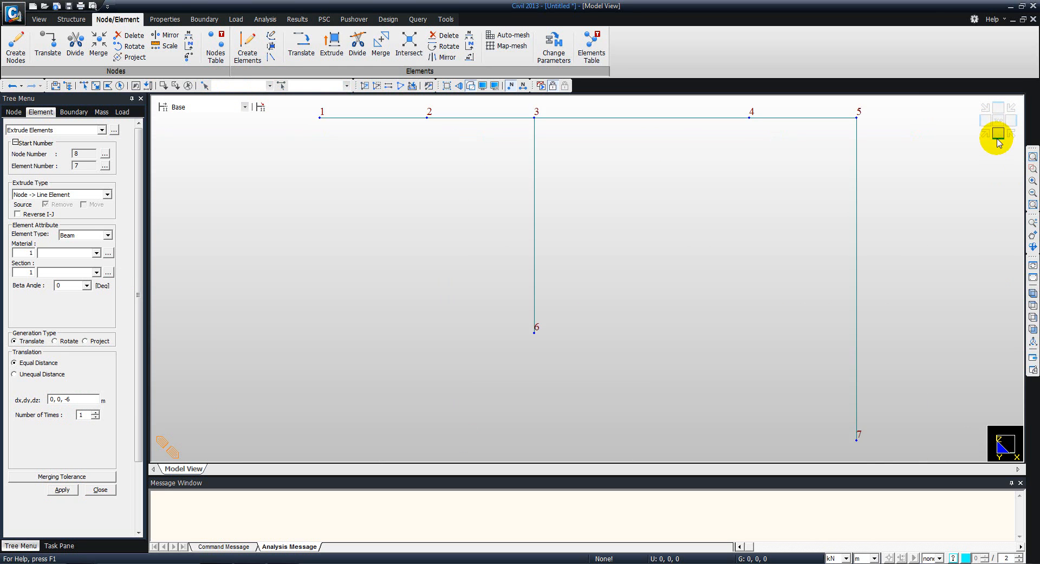
pyautogui.moveTo(429, 197); pyautogui.dragTo(430, 203, button='middle')
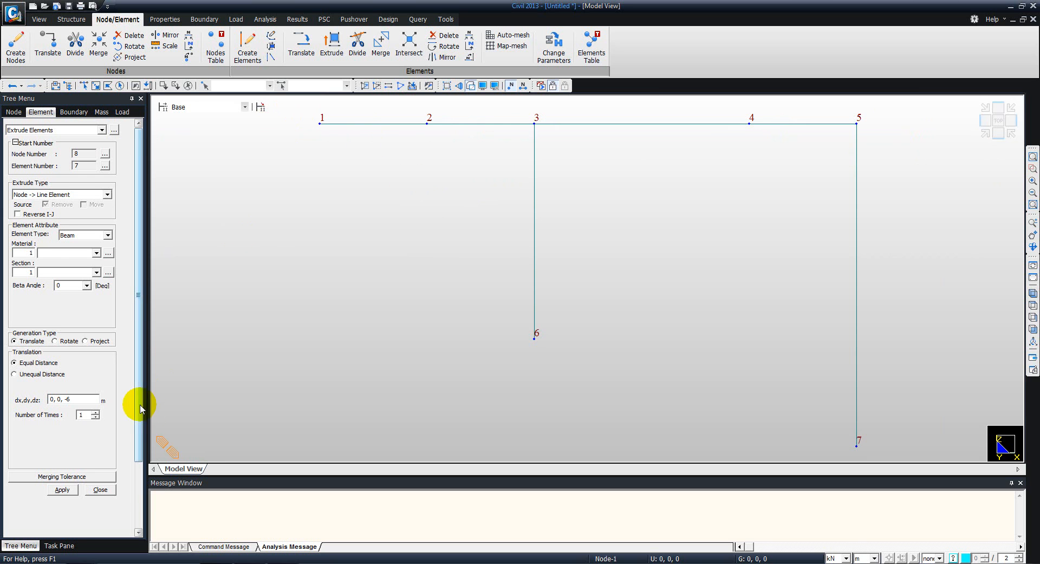
pyautogui.moveTo(140, 407); pyautogui.dragTo(139, 451)
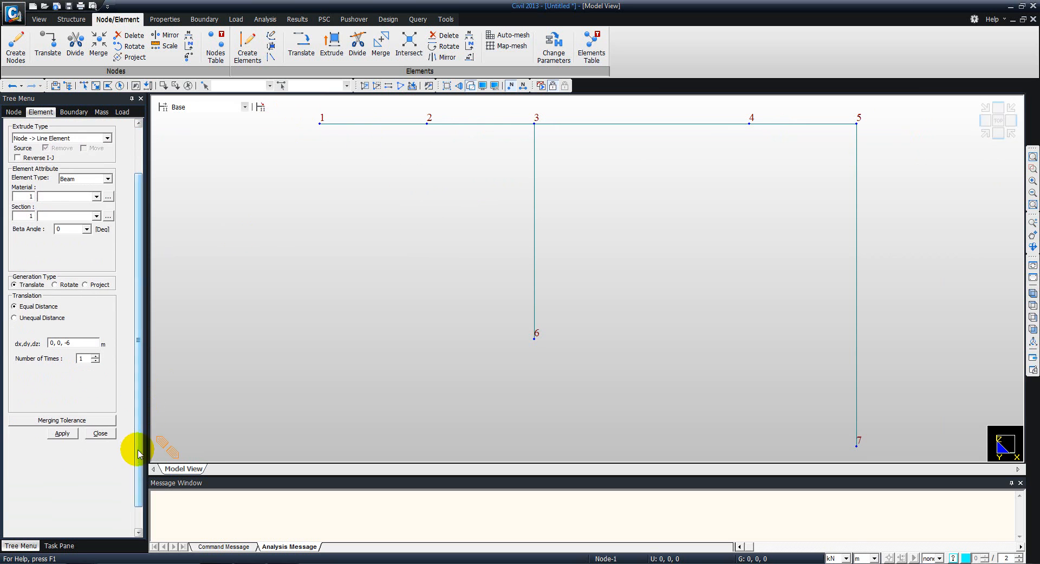
pyautogui.click(100, 433)
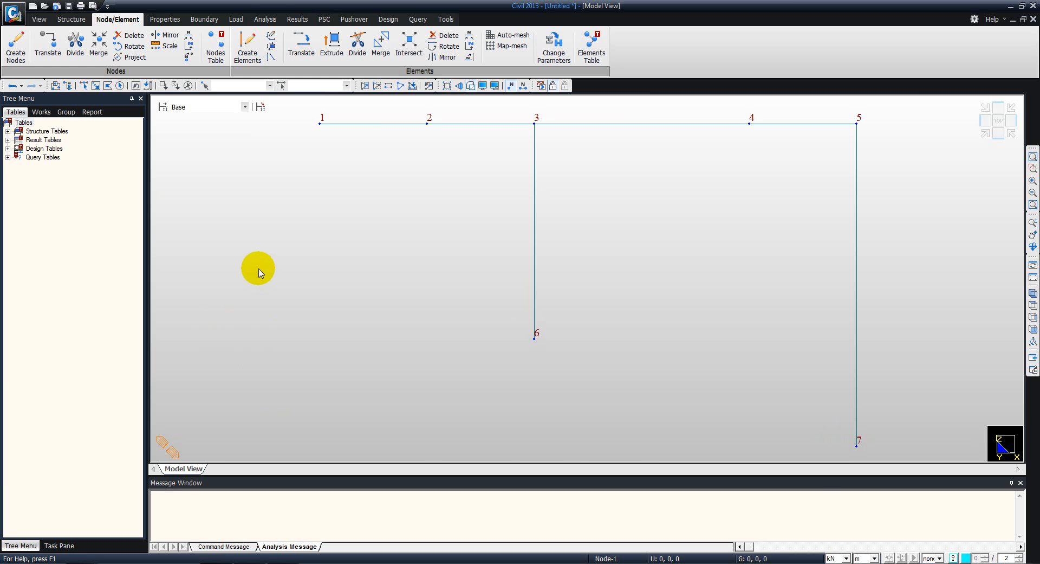
# - Check the EI value in the PDF's frame figure, return to the model and add a User Defined material named E
pyautogui.hotkey('alt', 'Tab')
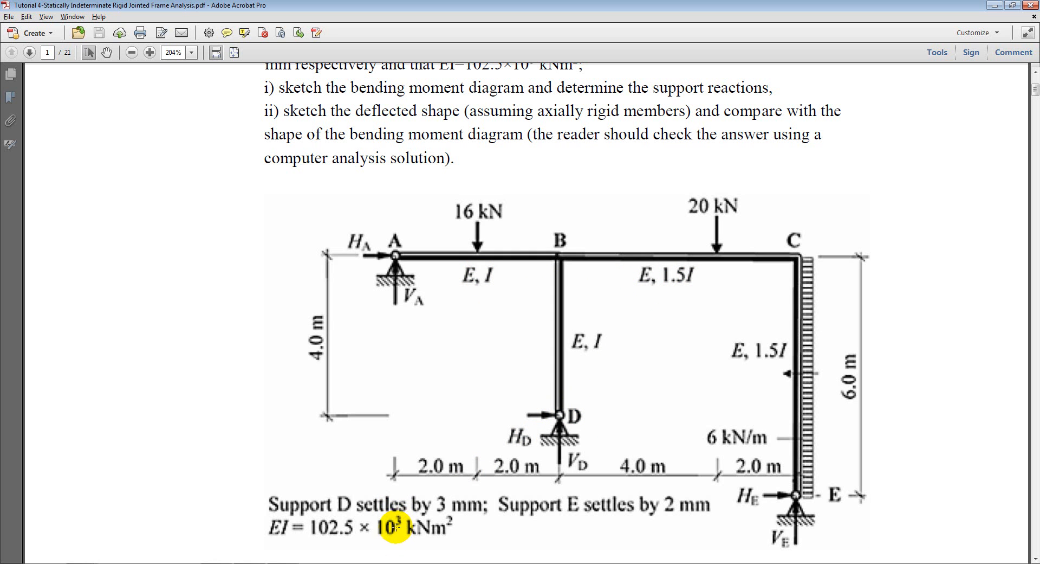
pyautogui.hotkey('alt', 'Tab')
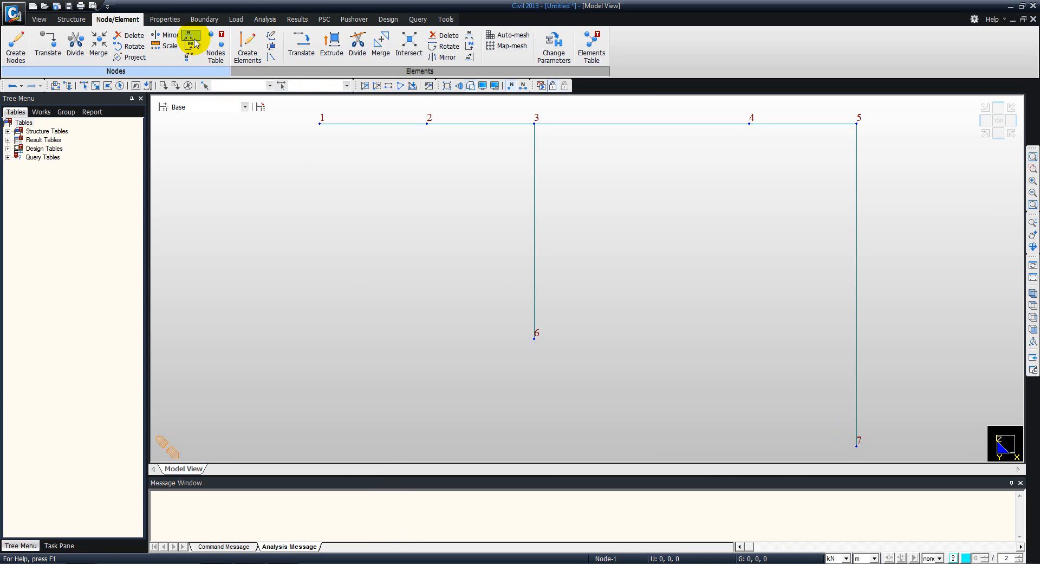
pyautogui.click(166, 20)
pyautogui.click(19, 44)
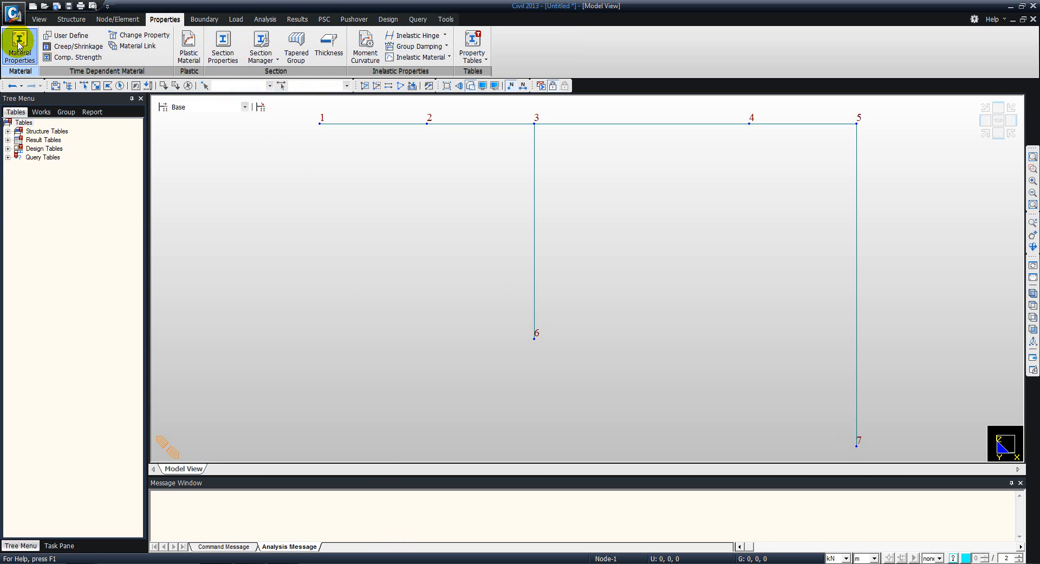
pyautogui.click(227, 42)
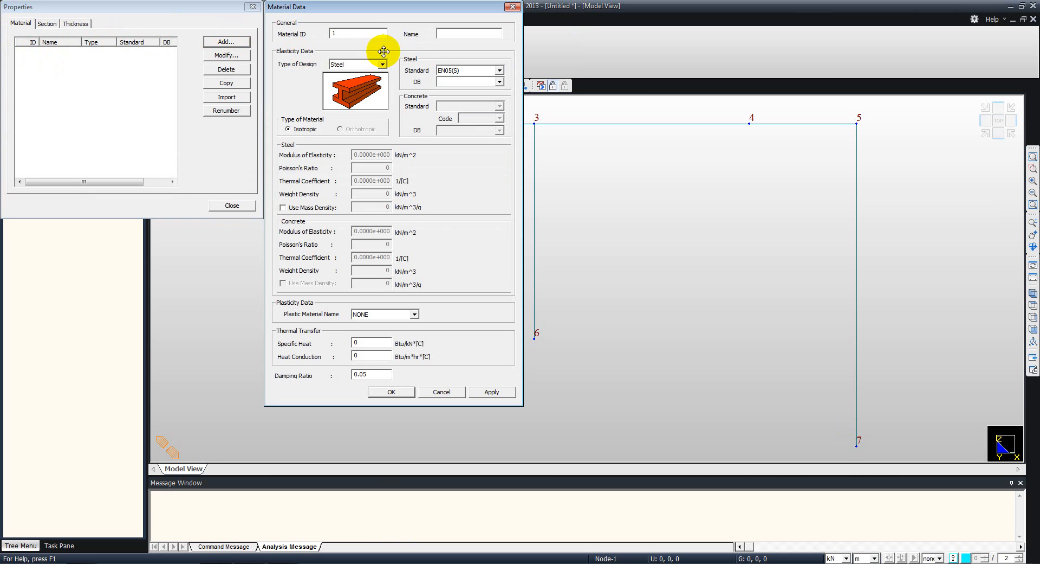
pyautogui.click(382, 64)
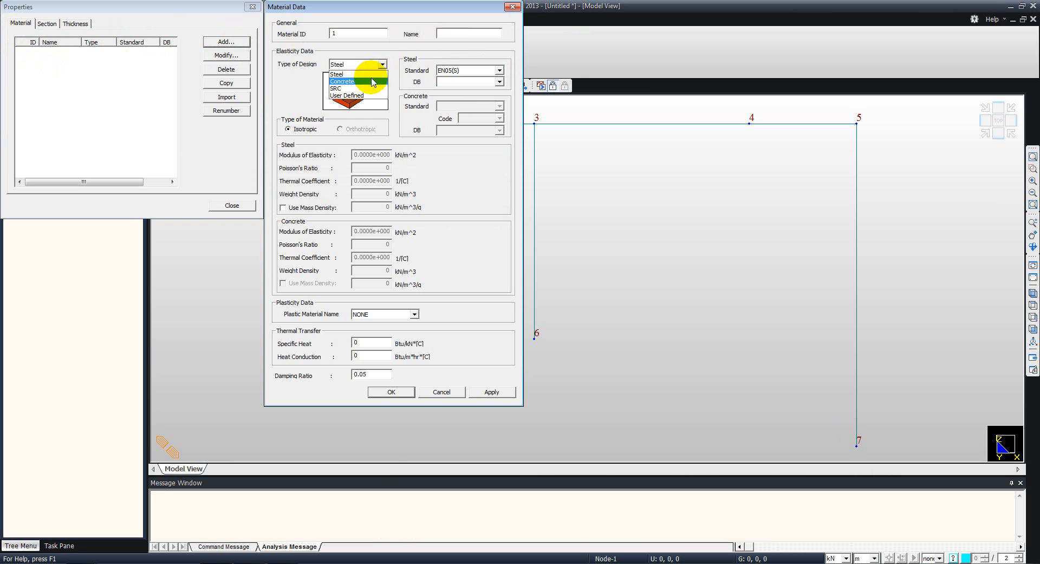
pyautogui.click(361, 96)
pyautogui.click(454, 35)
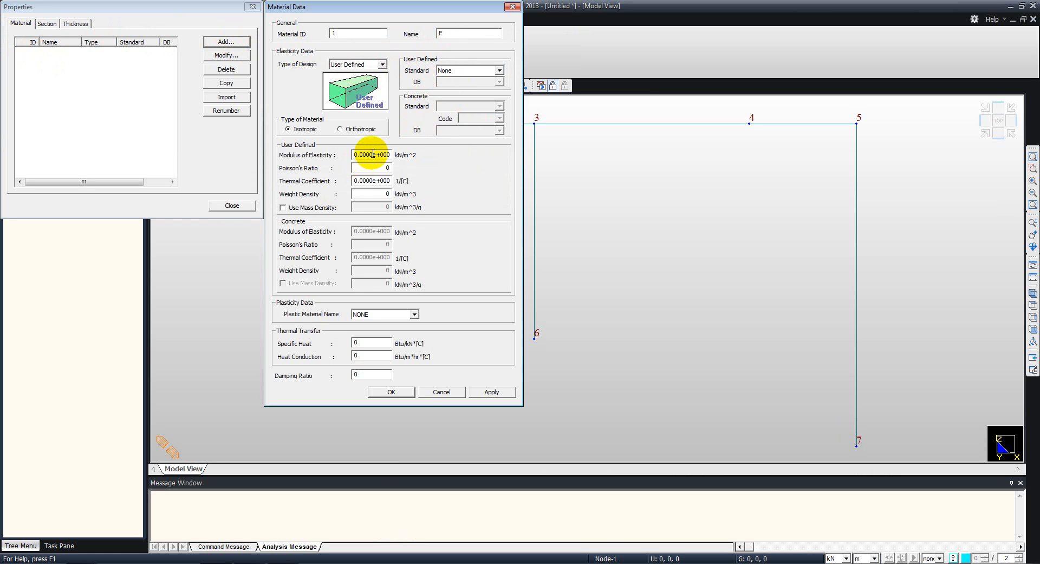
# - Set material E's modulus of elasticity to 102.5e+003 kN/m^2, save the material and close the properties
pyautogui.moveTo(372, 155); pyautogui.dragTo(333, 154)
pyautogui.write('102.5')
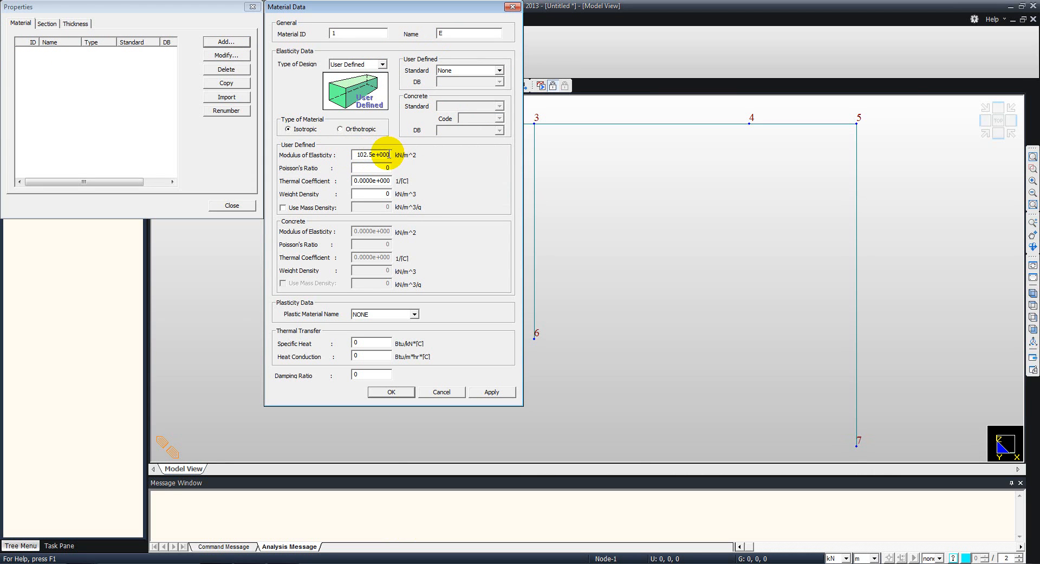
pyautogui.moveTo(390, 154); pyautogui.dragTo(387, 155)
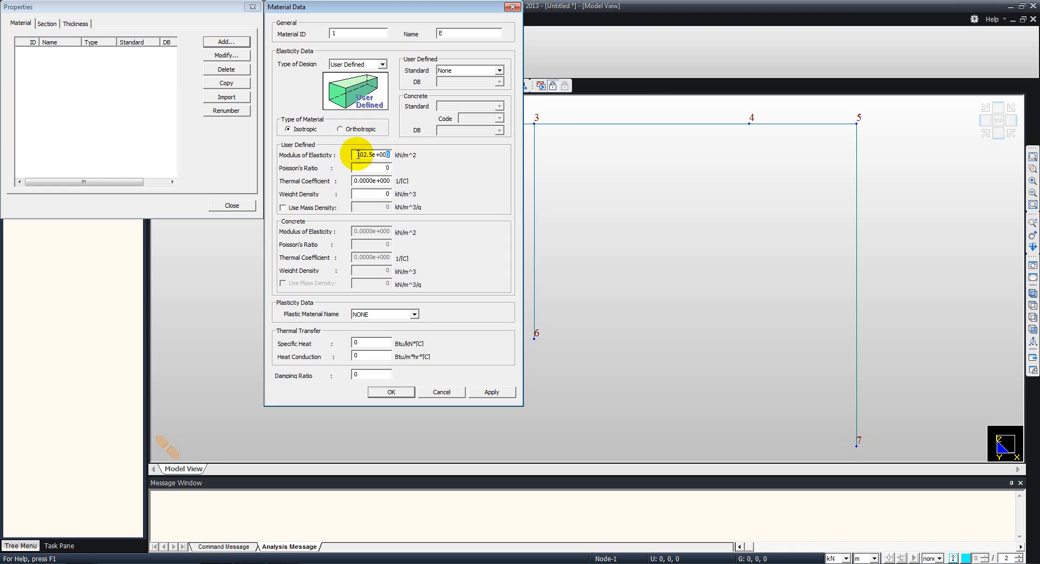
pyautogui.write('3')
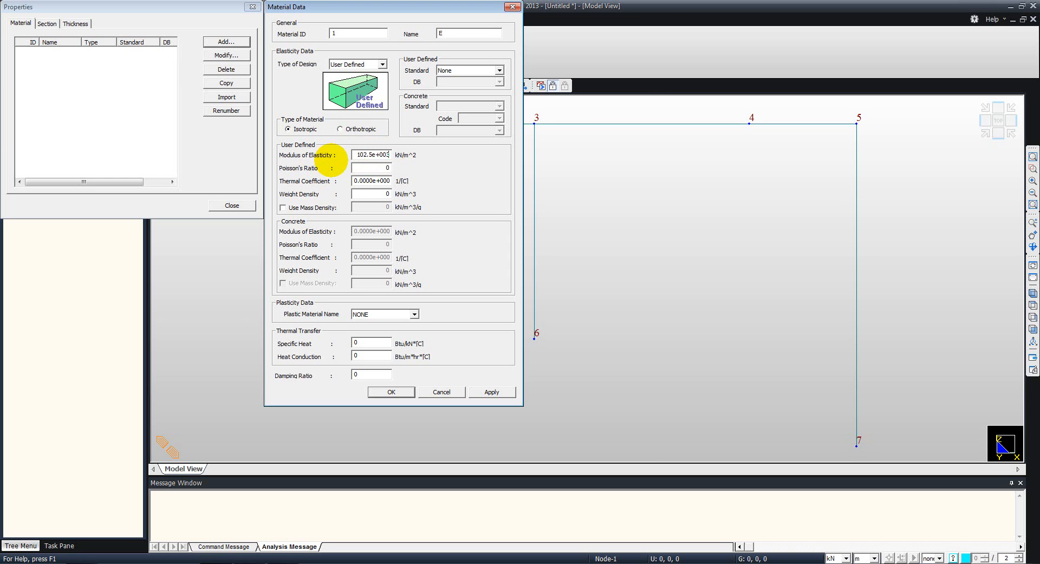
pyautogui.click(392, 391)
pyautogui.click(229, 209)
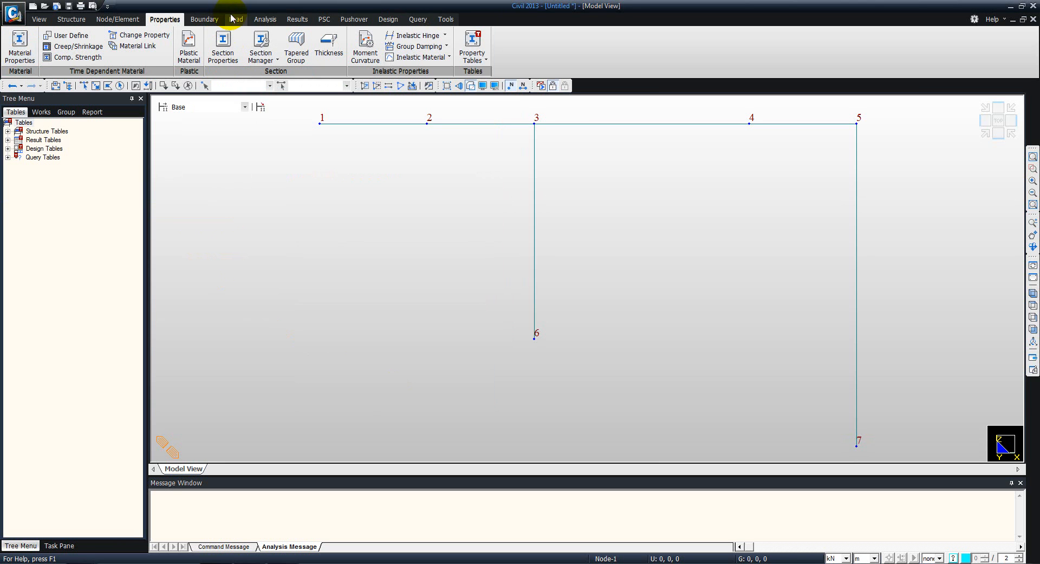
# - Add a value-type section 1 with the Solid Rectangle shape and name it I
pyautogui.click(219, 48)
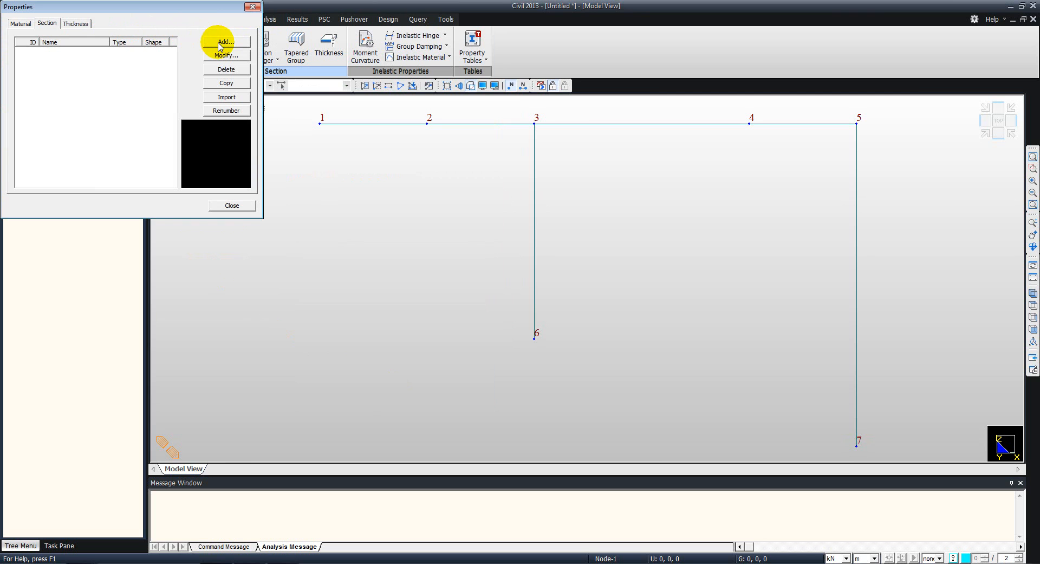
pyautogui.click(220, 45)
pyautogui.moveTo(108, 181); pyautogui.dragTo(182, 35)
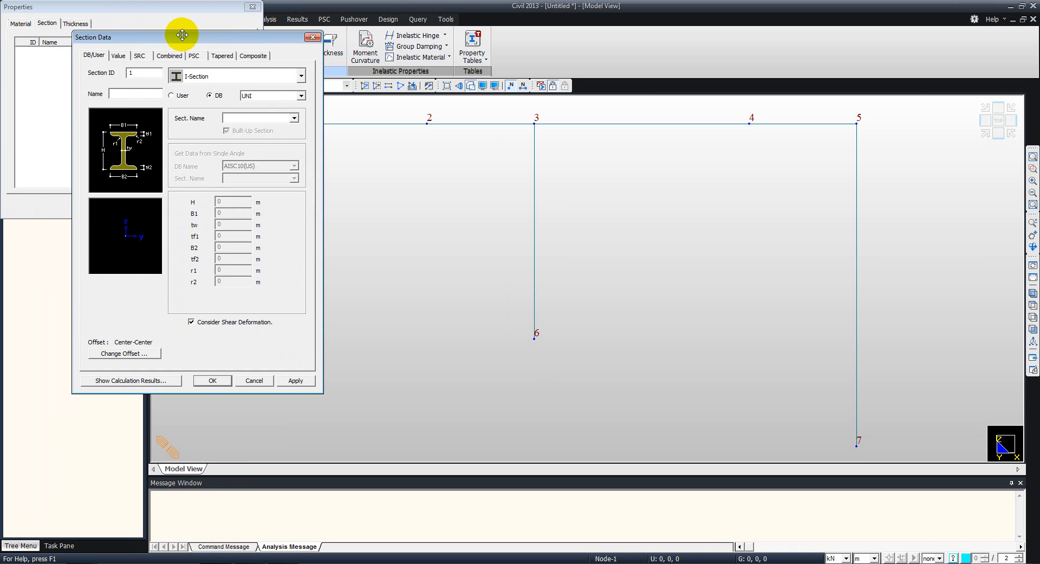
pyautogui.click(119, 55)
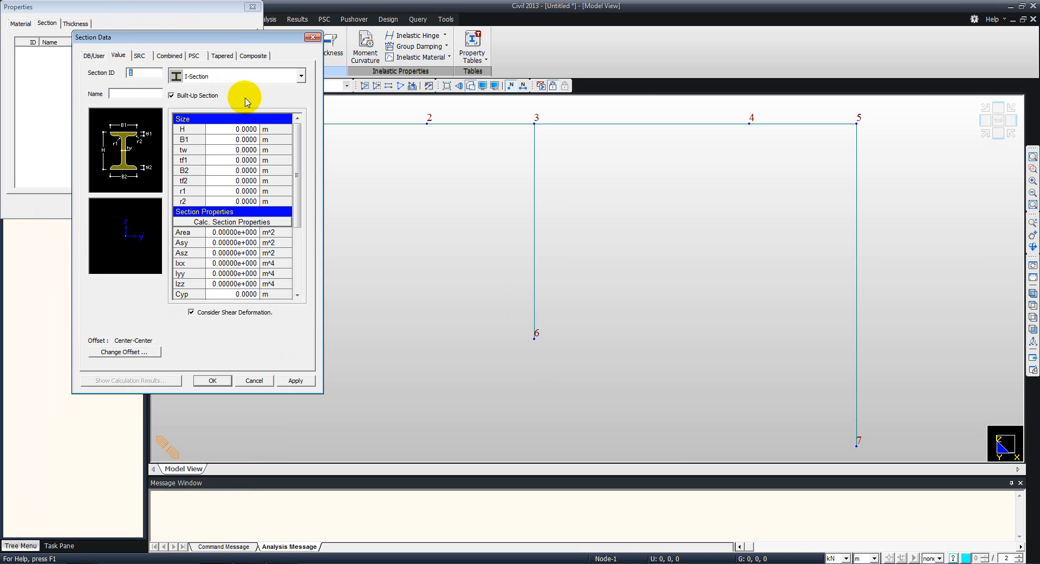
pyautogui.click(240, 75)
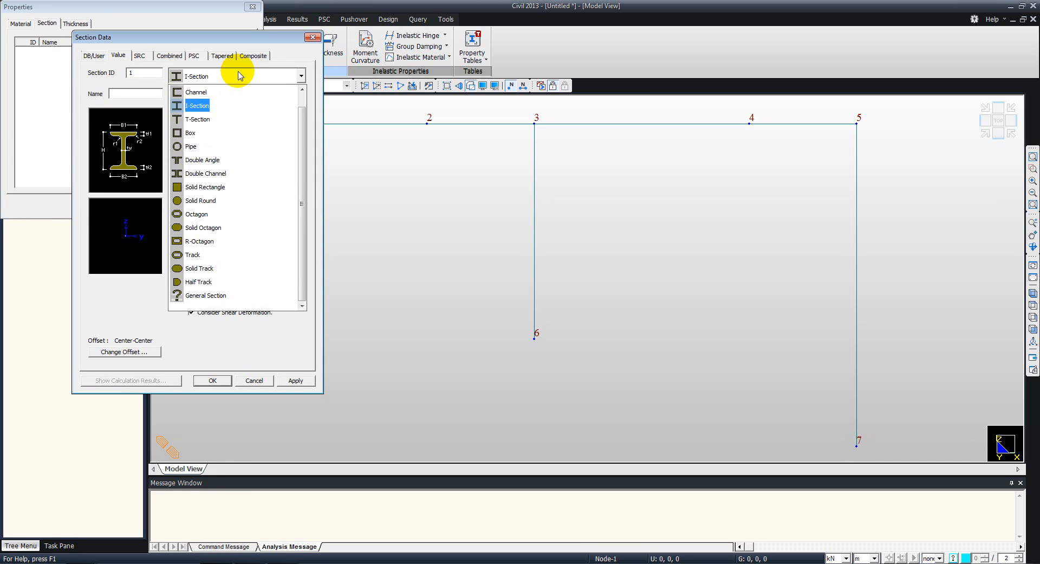
pyautogui.click(241, 181)
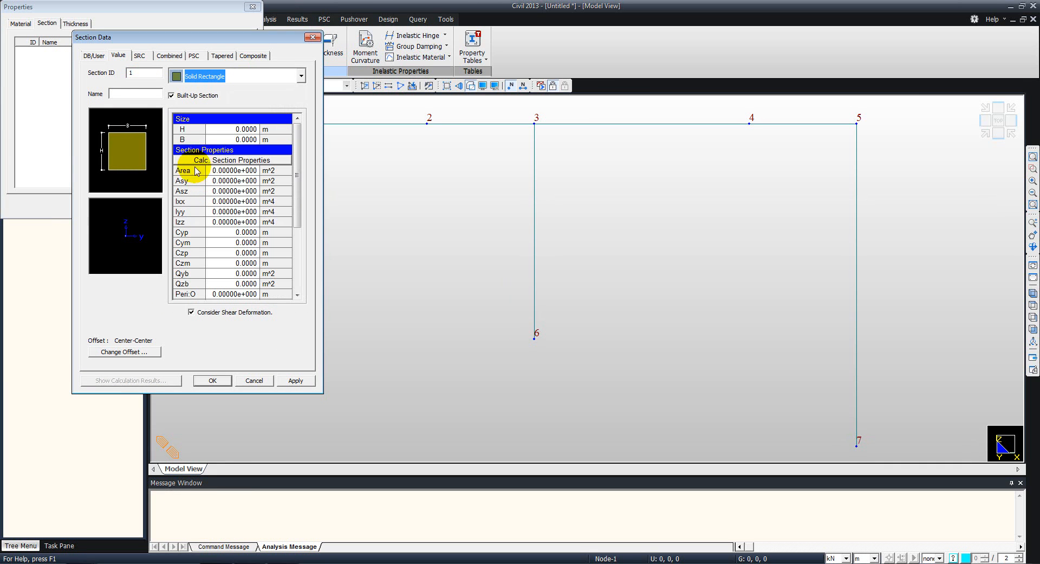
pyautogui.click(157, 97)
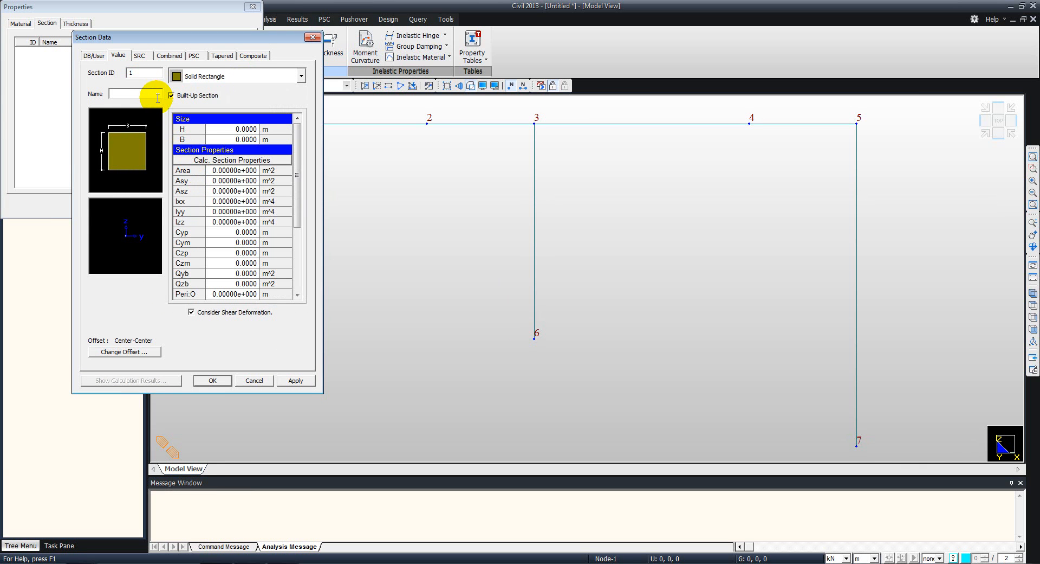
pyautogui.write('I')
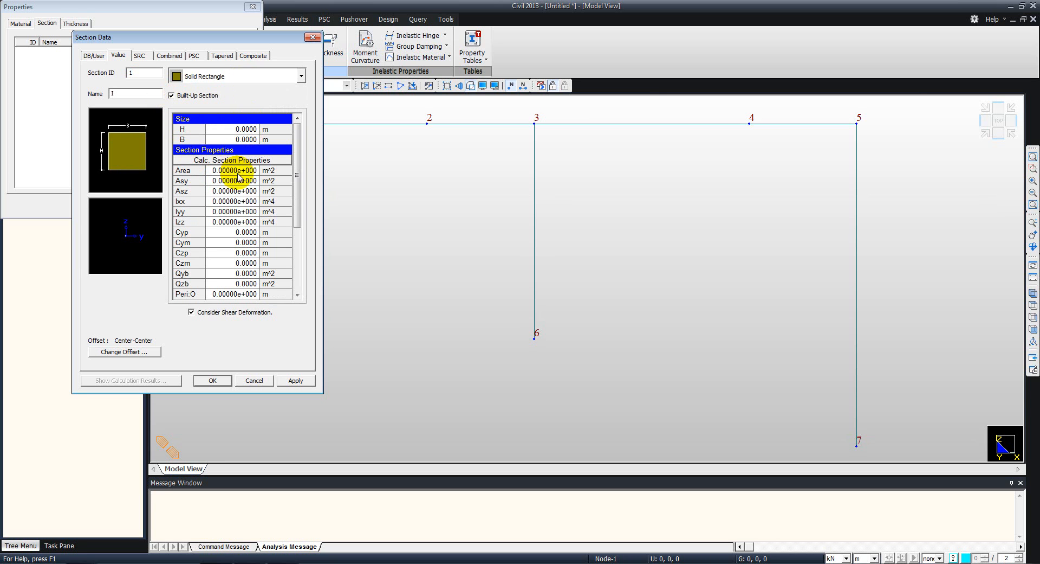
# - Give section I an Iyy of 1 m^4 and an area of 100 m^2, exclude shear deformation and apply it
pyautogui.click(230, 211)
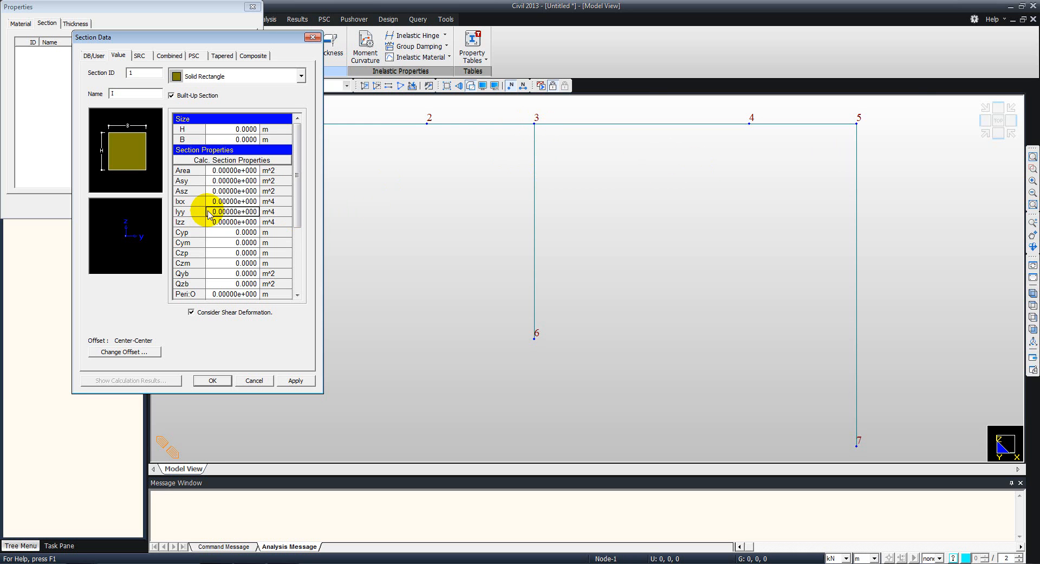
pyautogui.write('1')
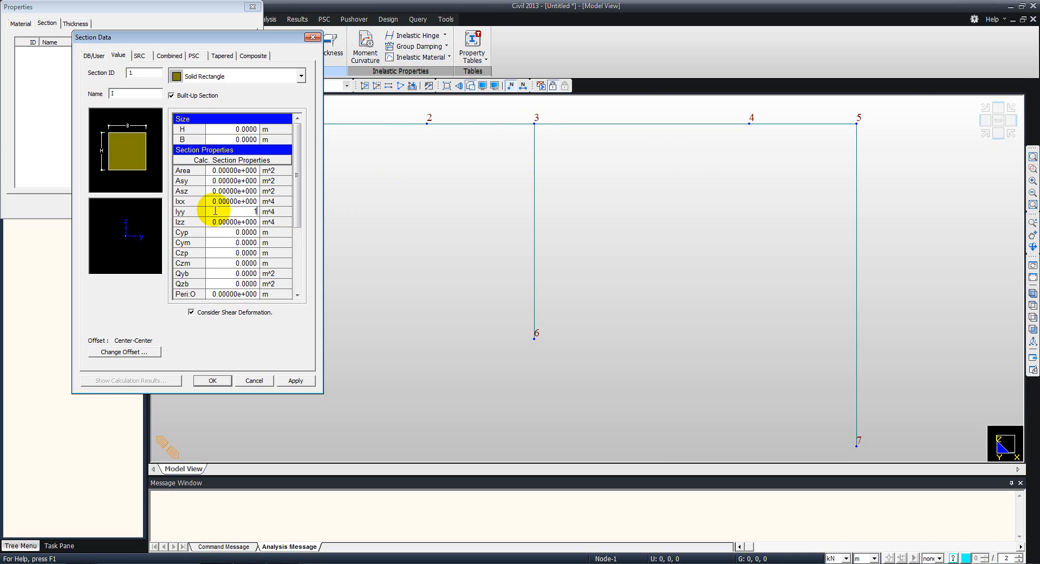
pyautogui.click(228, 171)
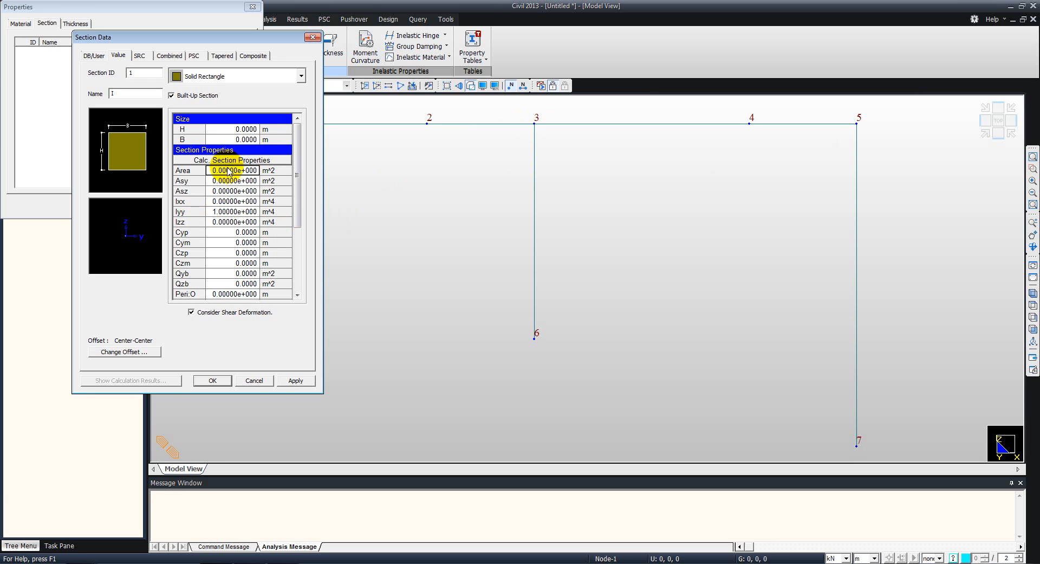
pyautogui.write('100')
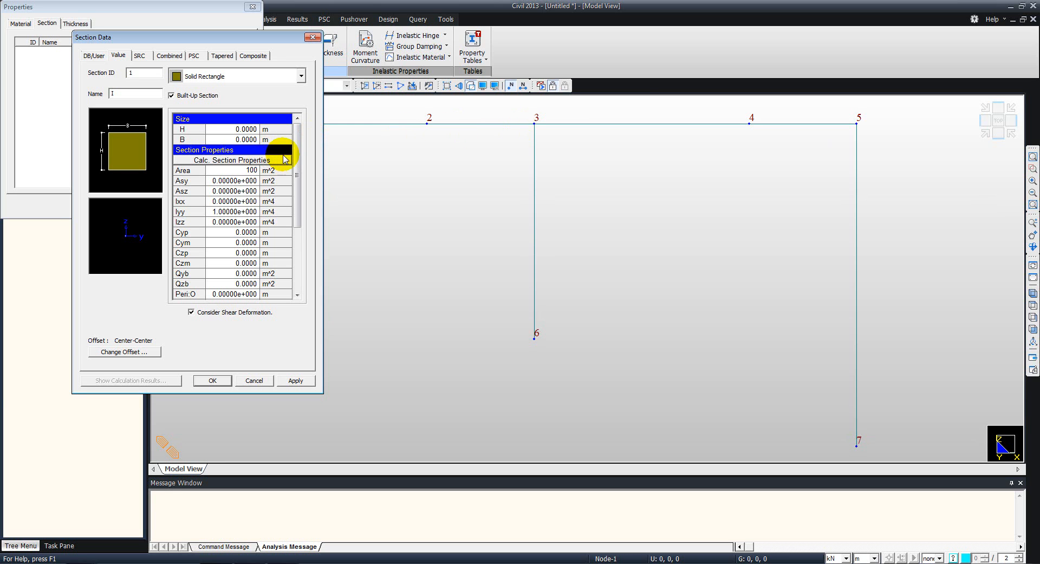
pyautogui.moveTo(295, 156)
pyautogui.mouseDown()
pyautogui.moveTo(295, 184)
pyautogui.moveTo(299, 149)
pyautogui.mouseUp()
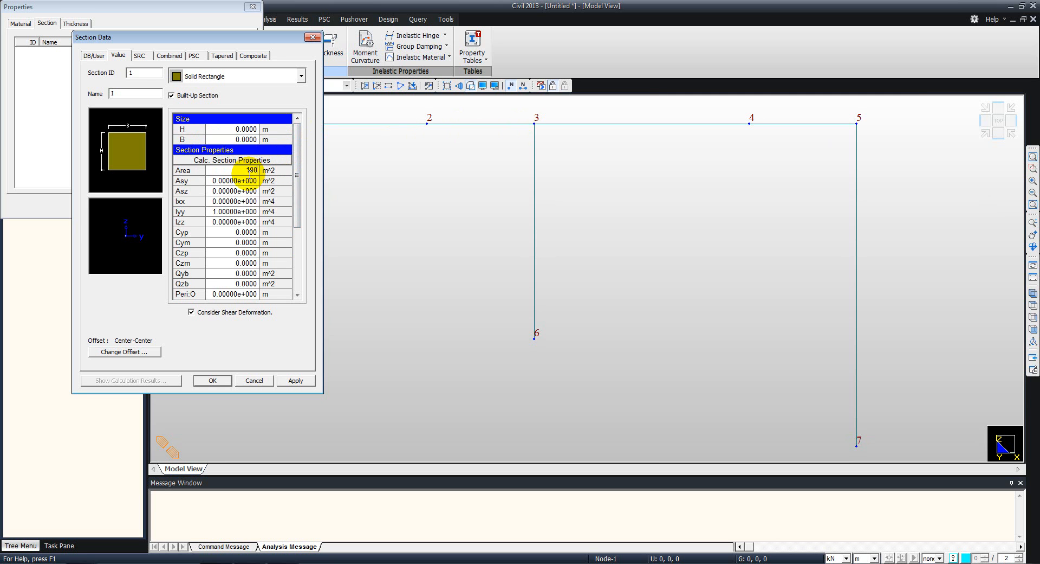
pyautogui.click(230, 191)
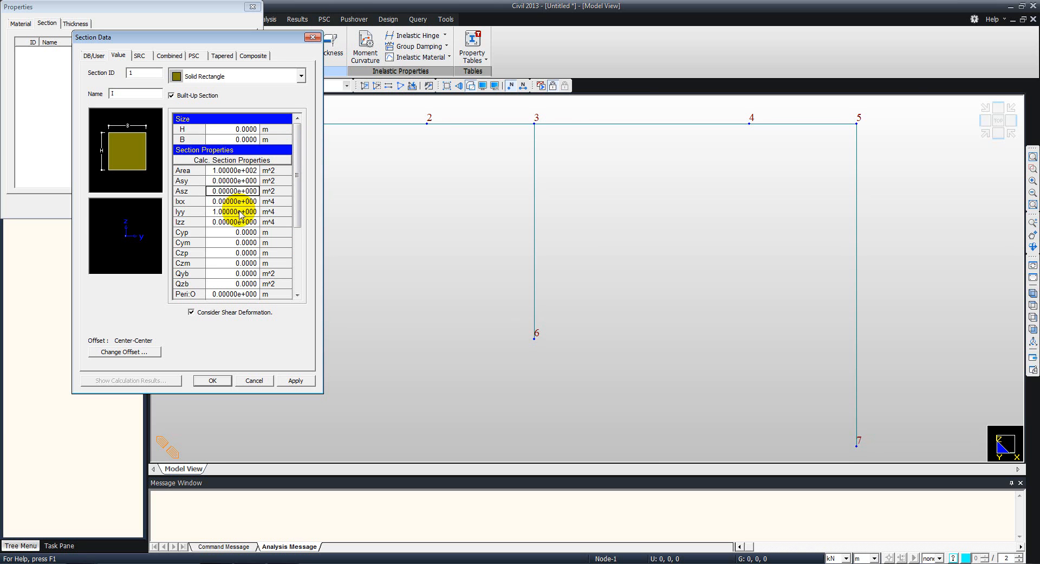
pyautogui.click(237, 212)
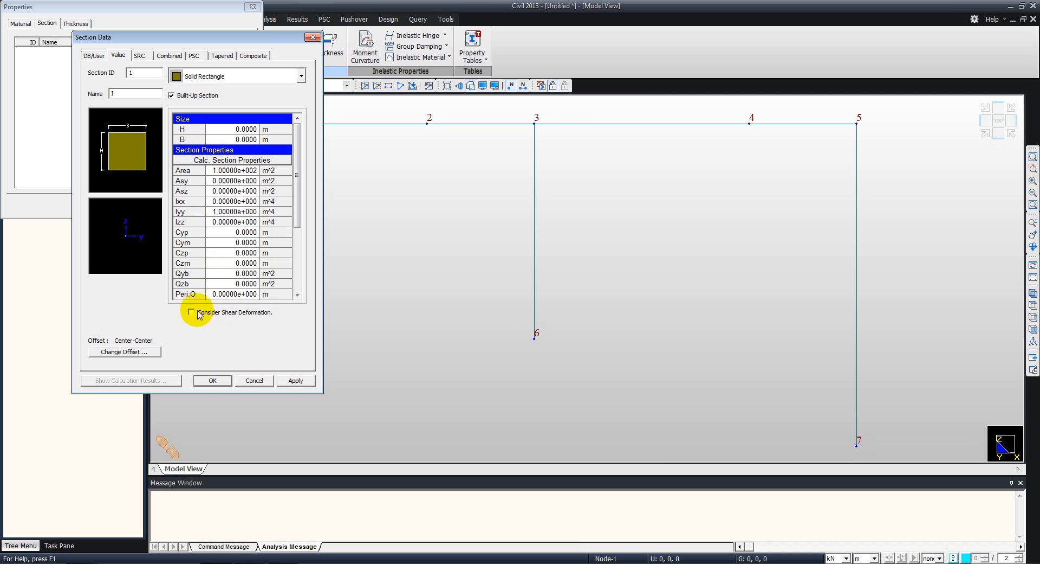
pyautogui.moveTo(147, 45); pyautogui.dragTo(316, 30)
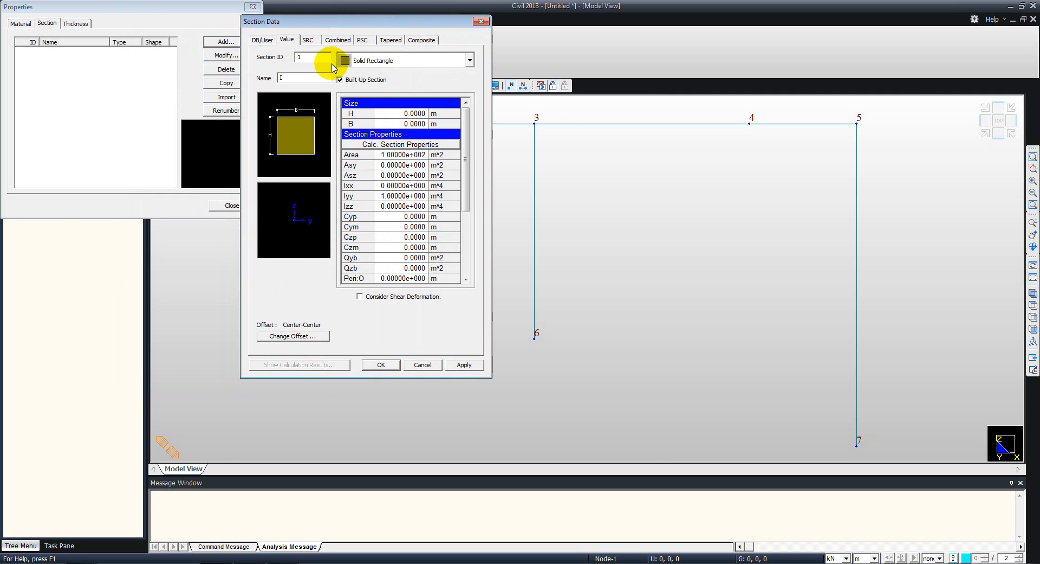
pyautogui.click(457, 366)
# - Add a second value-type section named 1.5I with an Iyy of 1.5 m^4, save it and close the properties
pyautogui.doubleClick(293, 79)
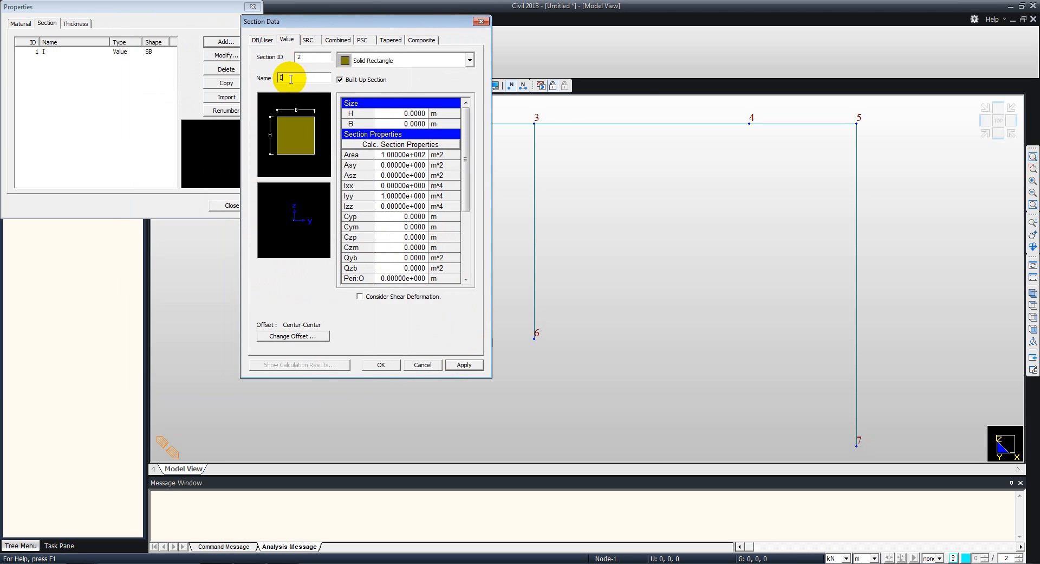
pyautogui.doubleClick(282, 76)
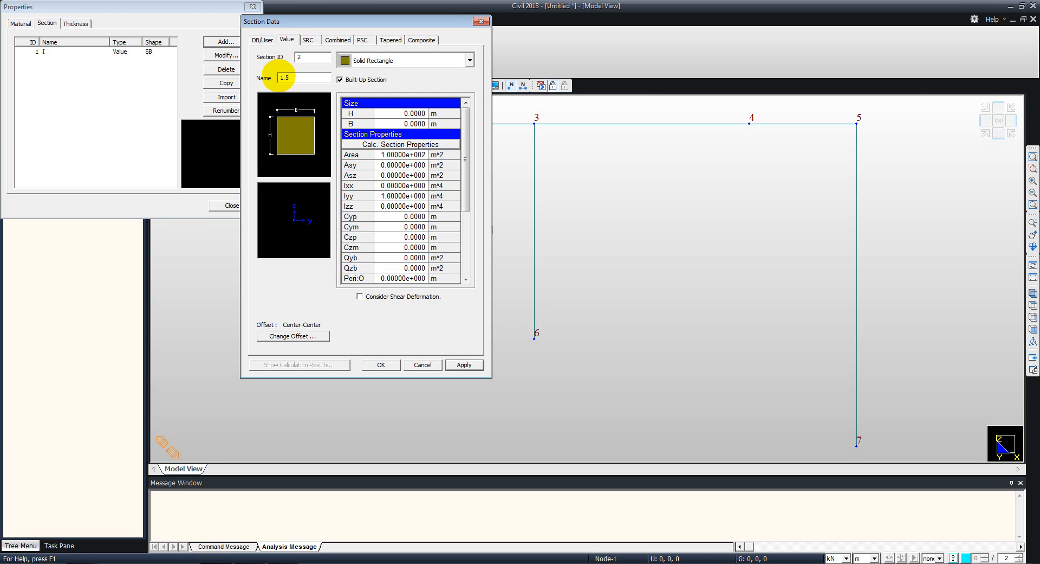
pyautogui.click(394, 196)
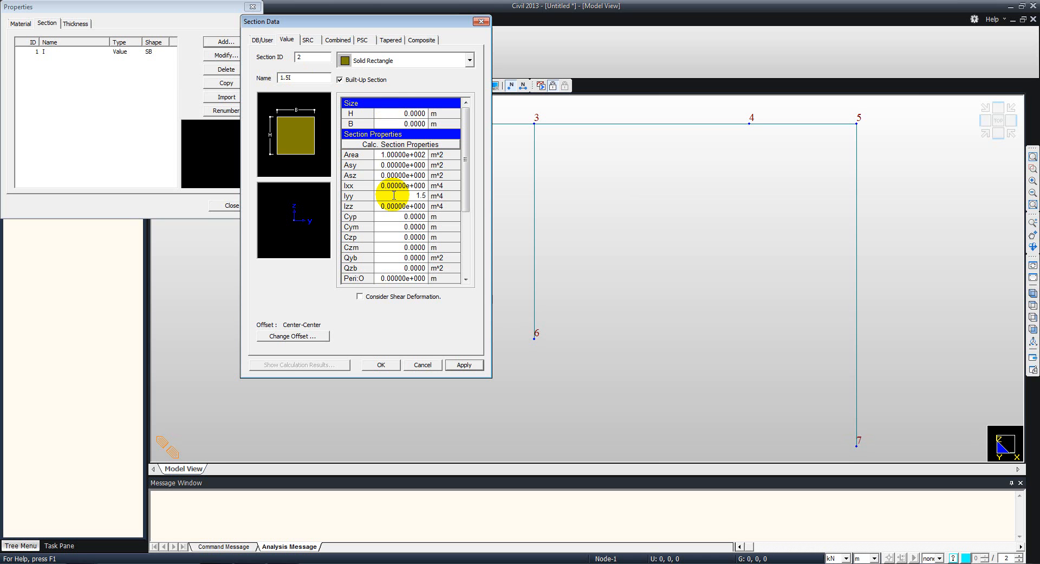
pyautogui.write('1.5')
pyautogui.click(401, 207)
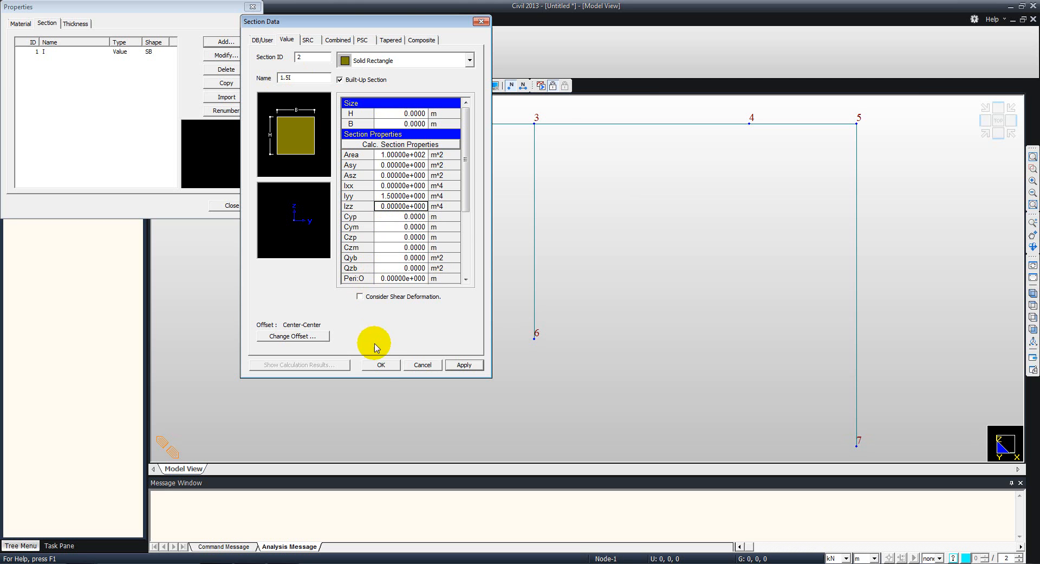
pyautogui.click(379, 364)
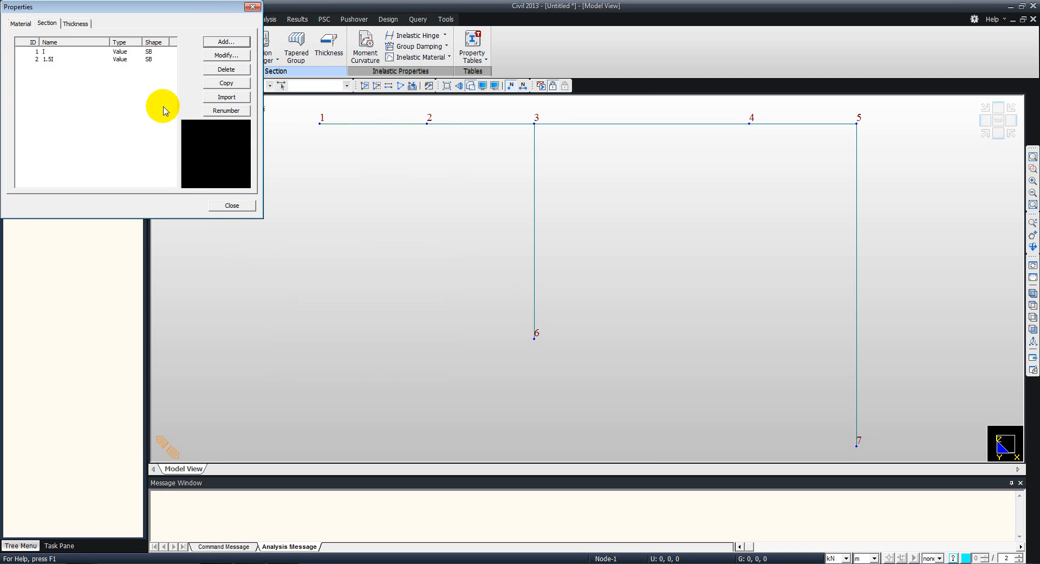
pyautogui.click(227, 206)
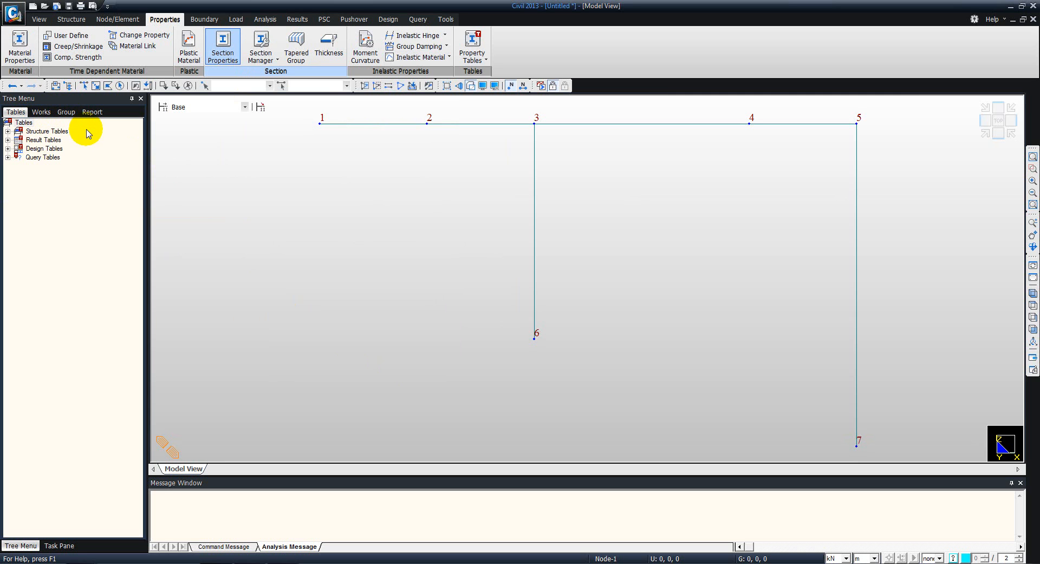
# - Check the member sections in the PDF's frame figure, and assign section 1.5I to the elements running from node 3 through 4 and 5 to 7
pyautogui.click(42, 112)
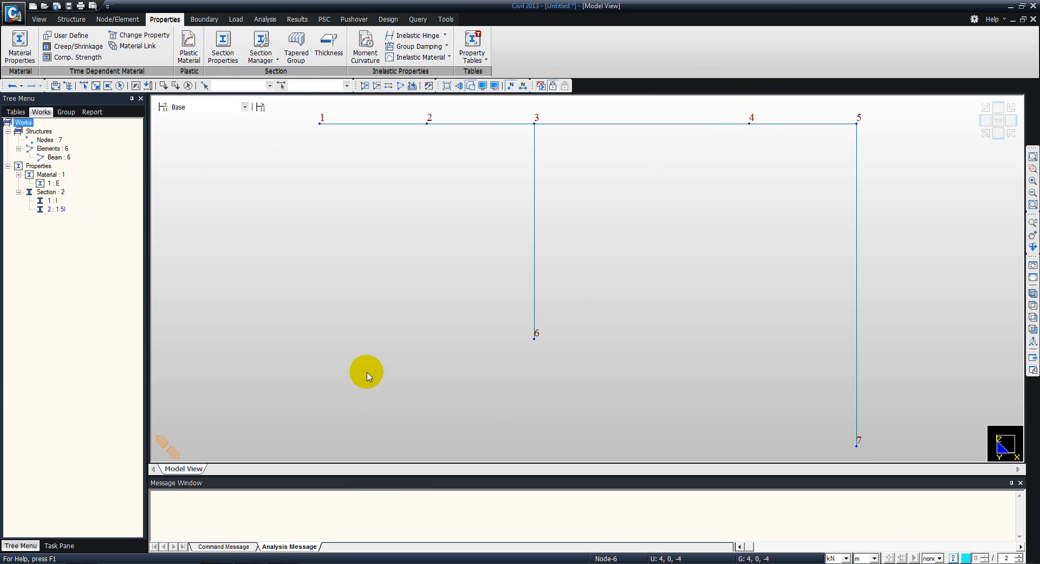
pyautogui.hotkey('alt', 'Tab')
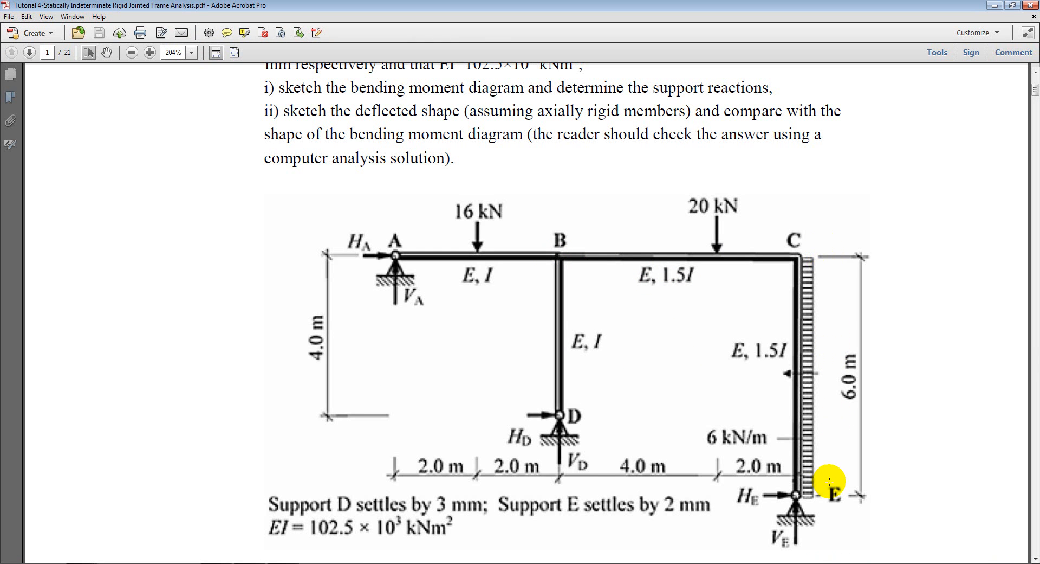
pyautogui.hotkey('alt', 'Tab')
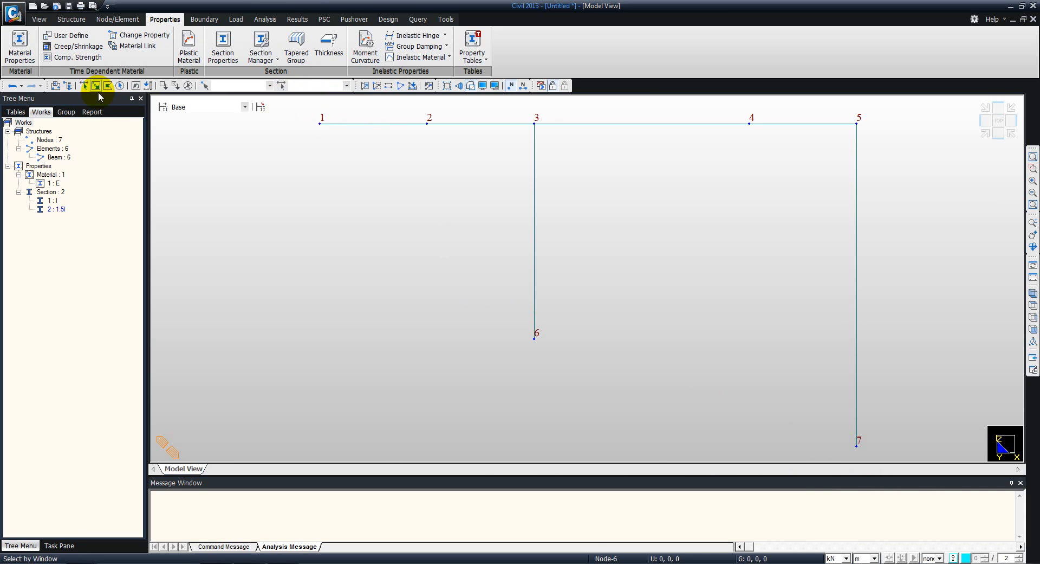
pyautogui.click(84, 86)
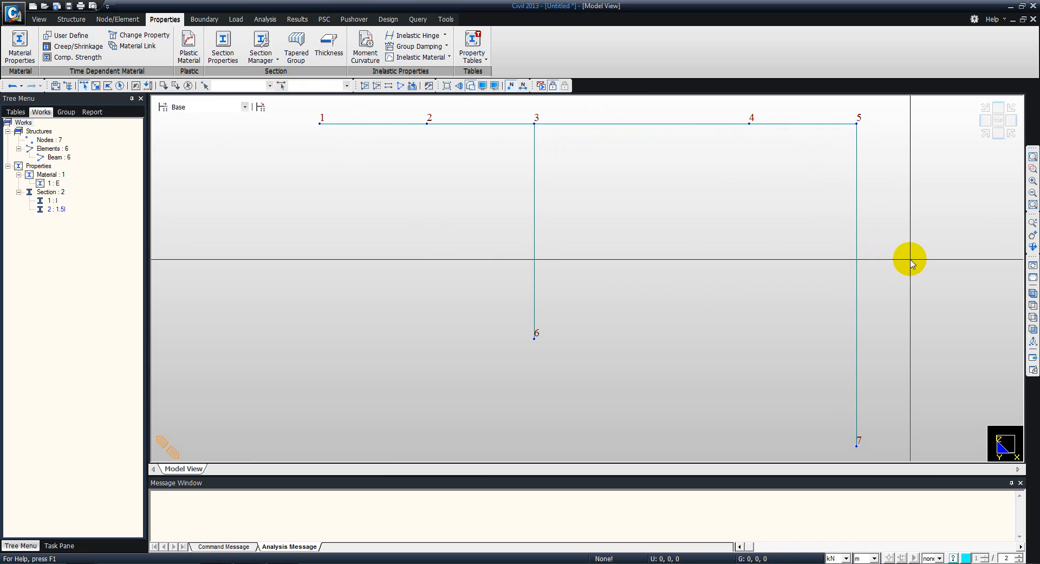
pyautogui.moveTo(910, 259); pyautogui.dragTo(646, 107)
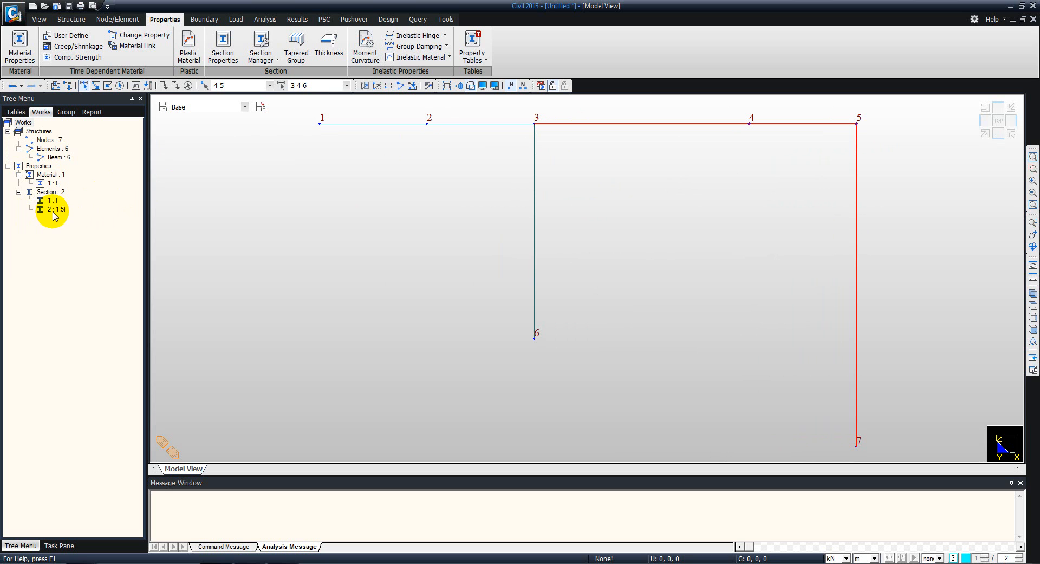
pyautogui.moveTo(52, 212); pyautogui.dragTo(484, 180)
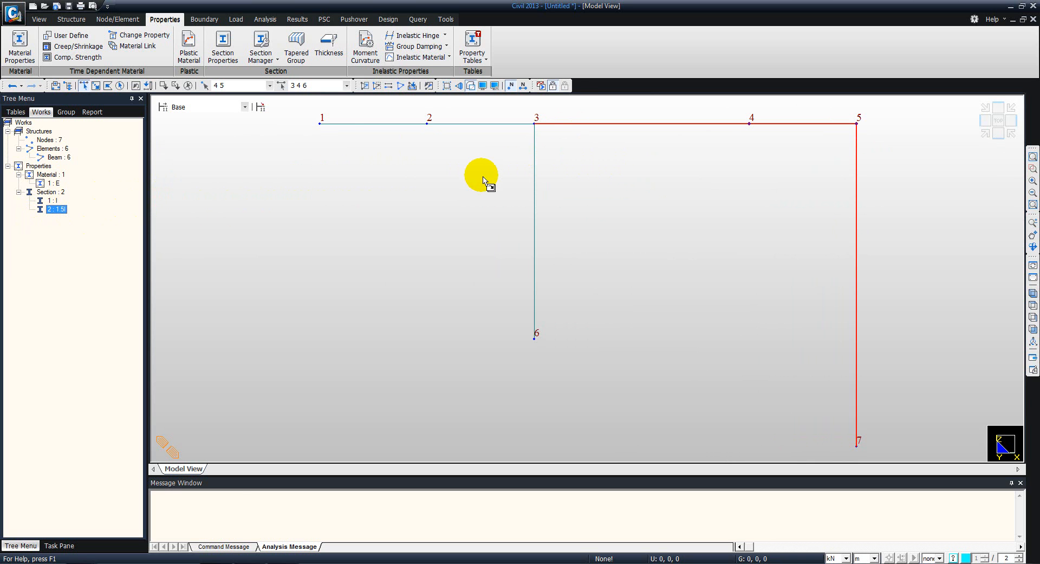
pyautogui.moveTo(484, 180); pyautogui.dragTo(480, 175)
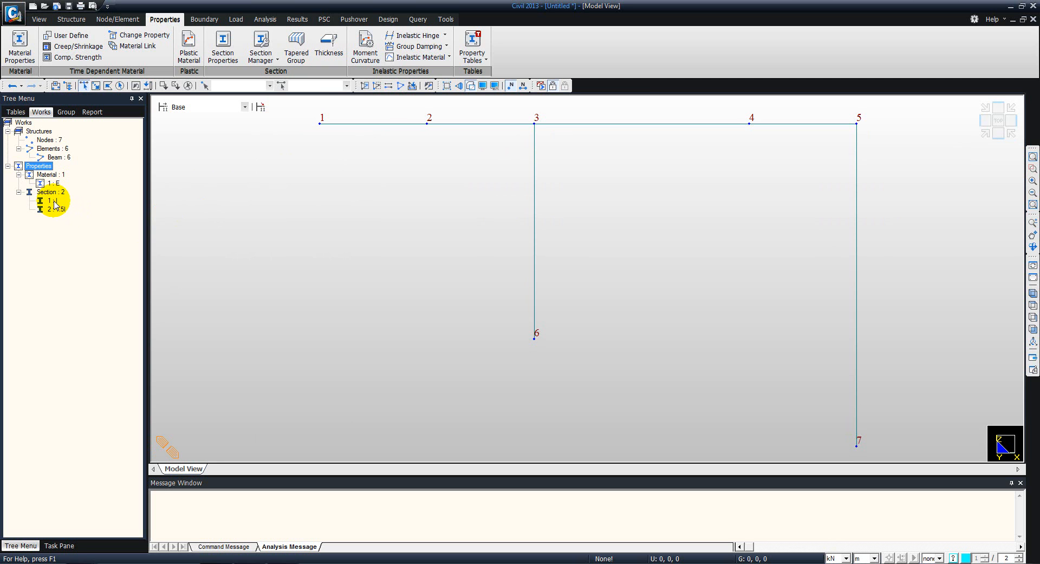
# - Select the elements using section I and then those using 1.5I to check the assignment, and clear the selection
pyautogui.moveTo(57, 204); pyautogui.dragTo(538, 324)
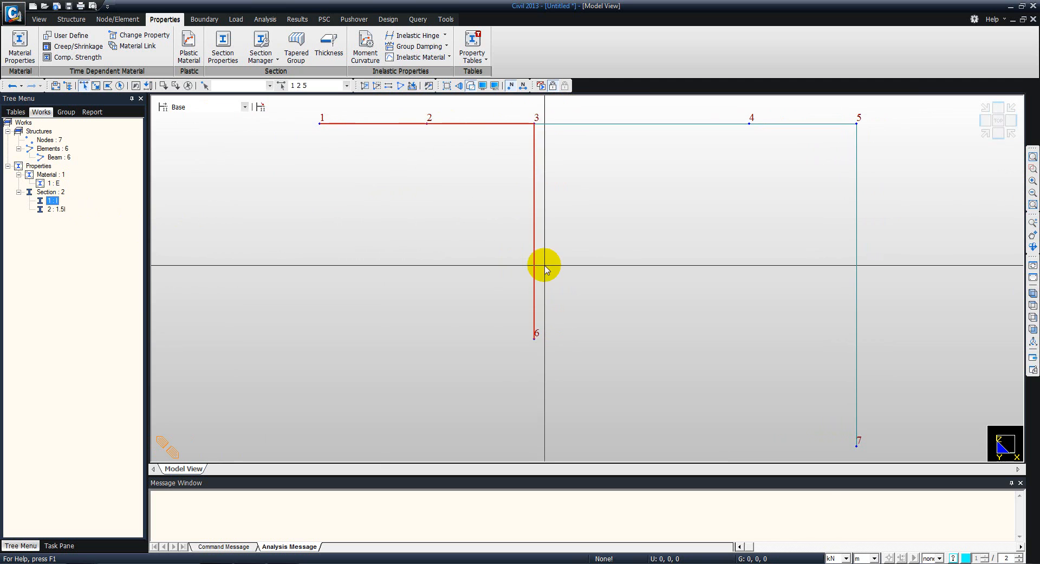
pyautogui.click(61, 210)
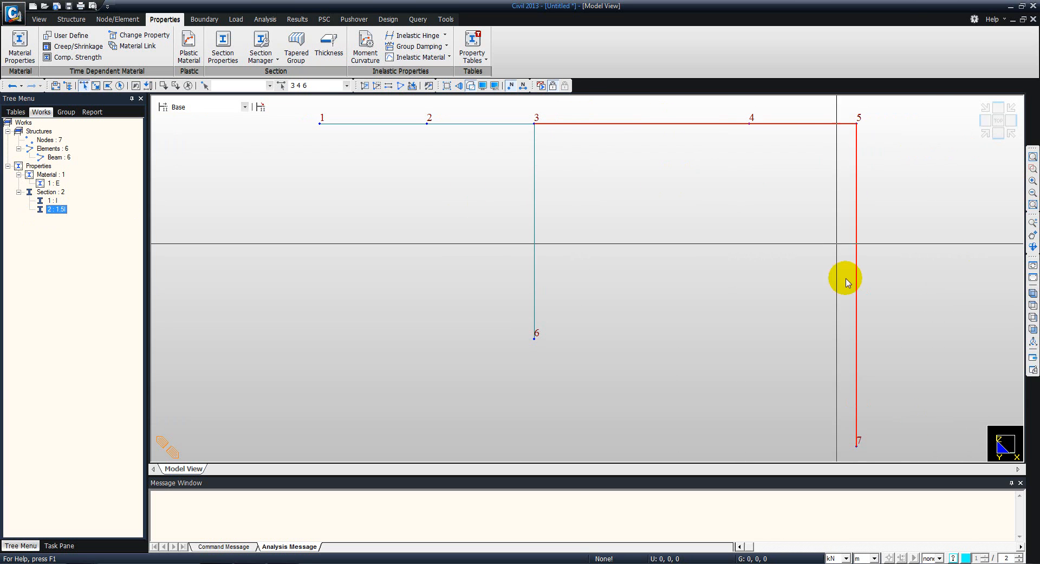
pyautogui.click(188, 86)
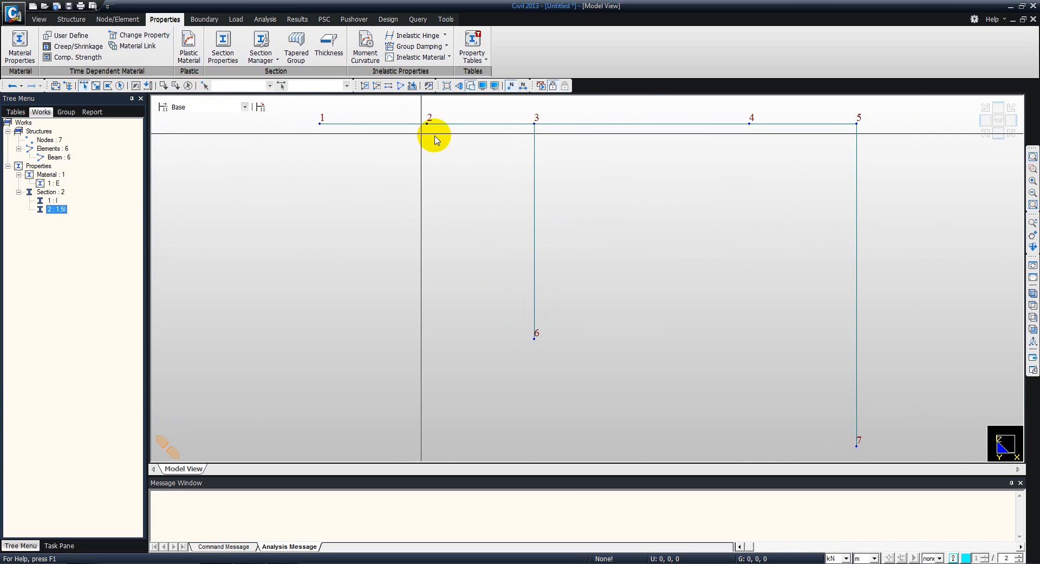
# - Display the property names on the frame's elements to review the assigned sections, and hide them again
pyautogui.click(483, 85)
pyautogui.click(515, 166)
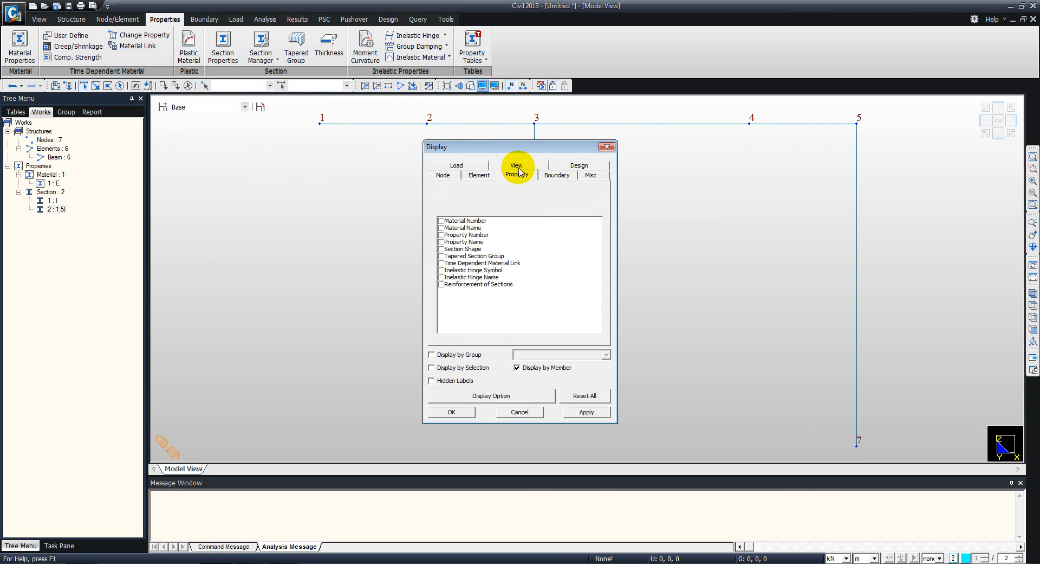
pyautogui.click(441, 242)
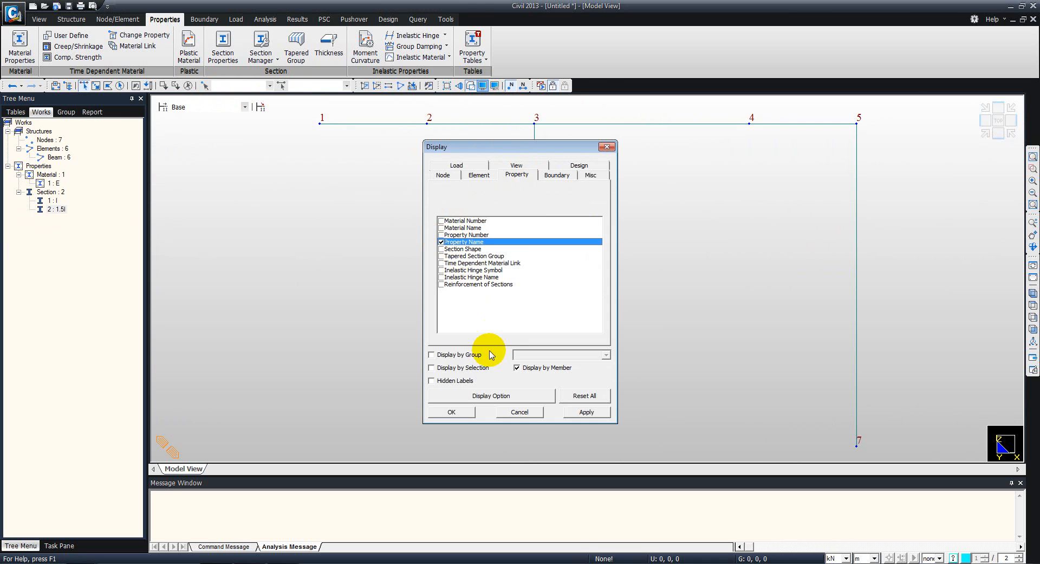
pyautogui.click(443, 413)
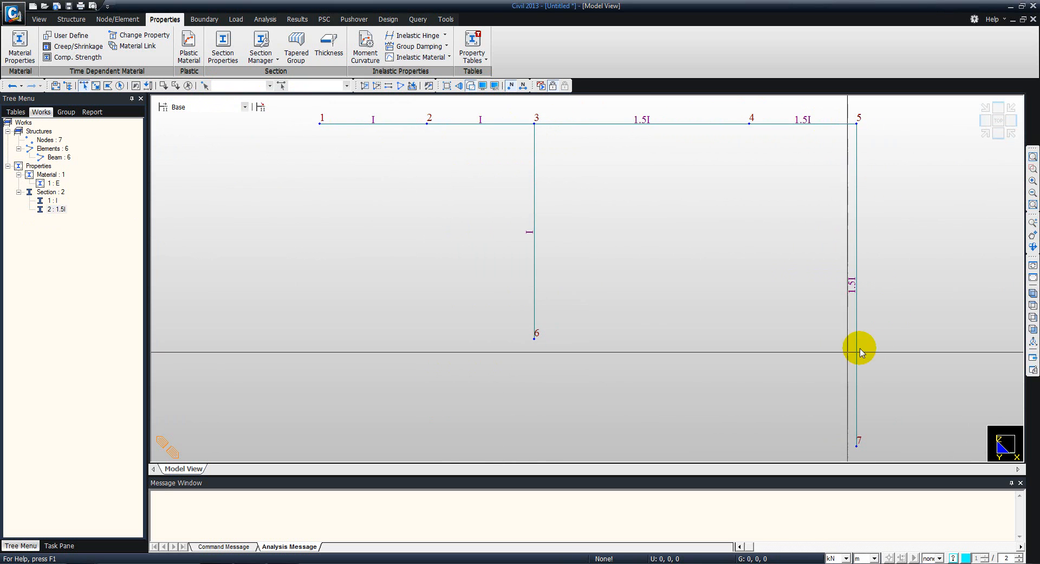
pyautogui.moveTo(534, 177); pyautogui.dragTo(514, 172, button='middle')
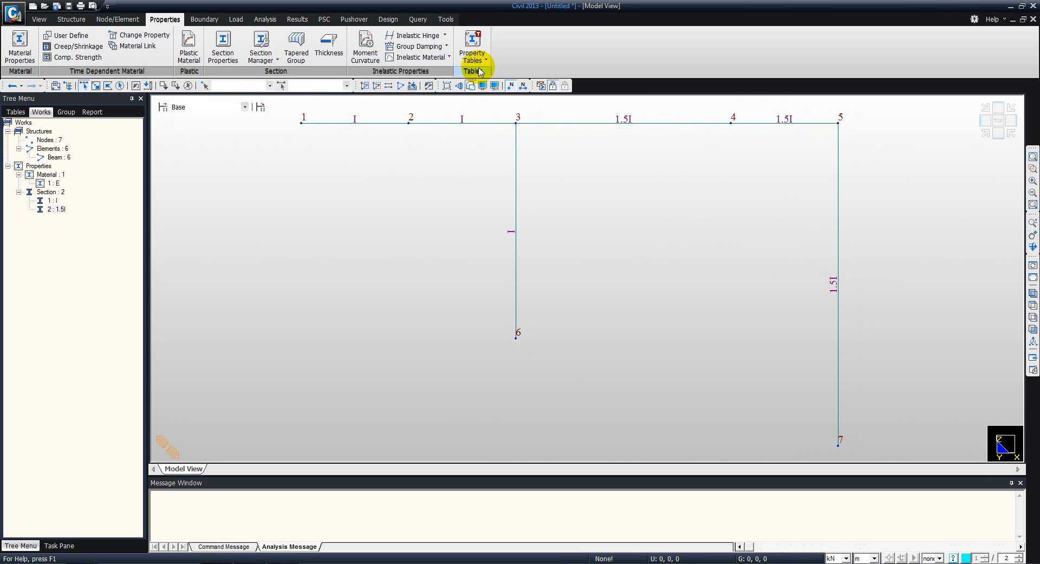
pyautogui.click(484, 88)
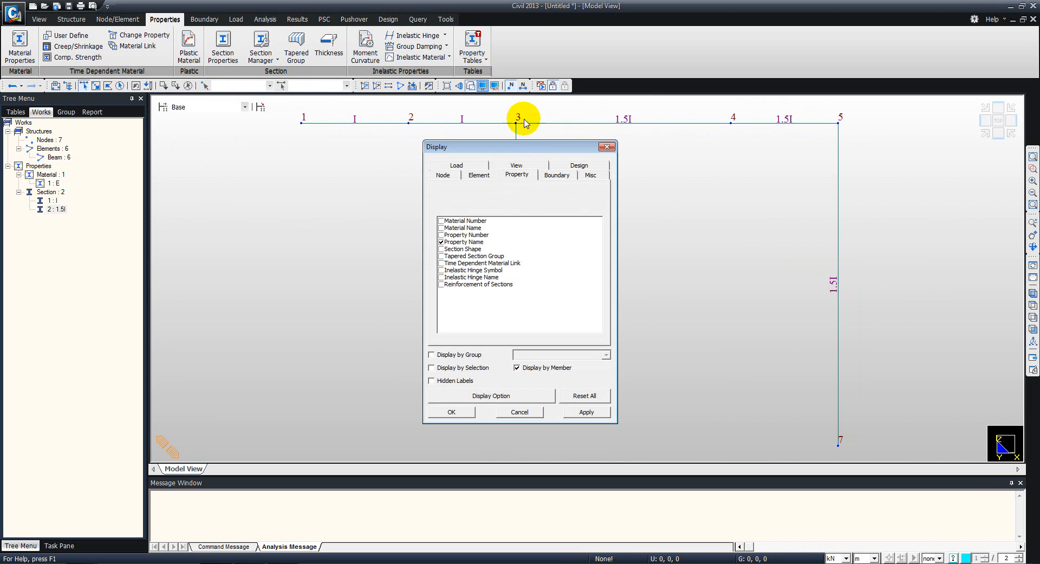
pyautogui.click(445, 241)
pyautogui.click(452, 412)
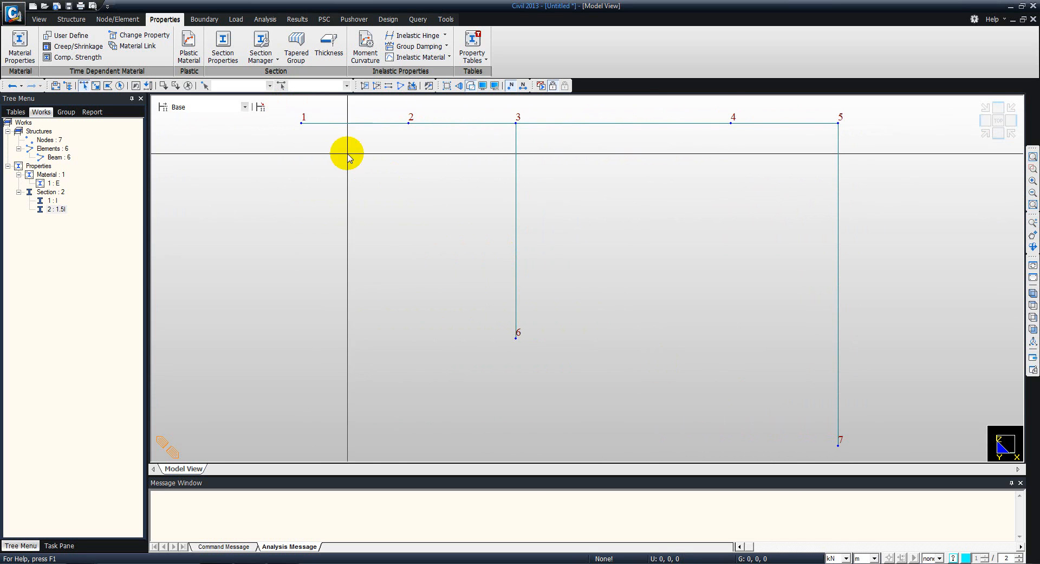
# - Set up a support type restraining Dx and Dz, and select nodes 1, 6 and 7 for it
pyautogui.click(204, 19)
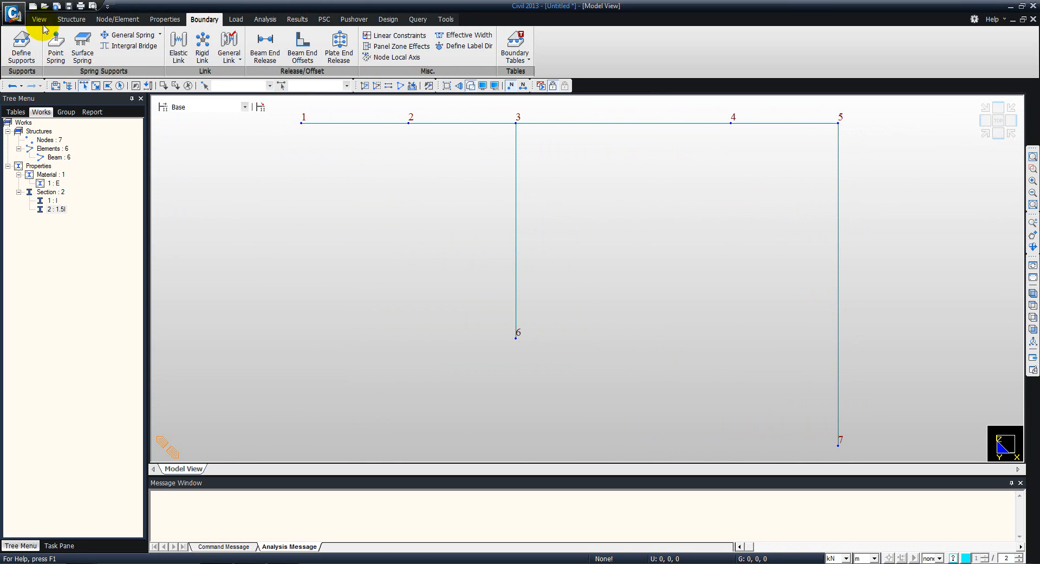
pyautogui.click(23, 46)
pyautogui.click(38, 296)
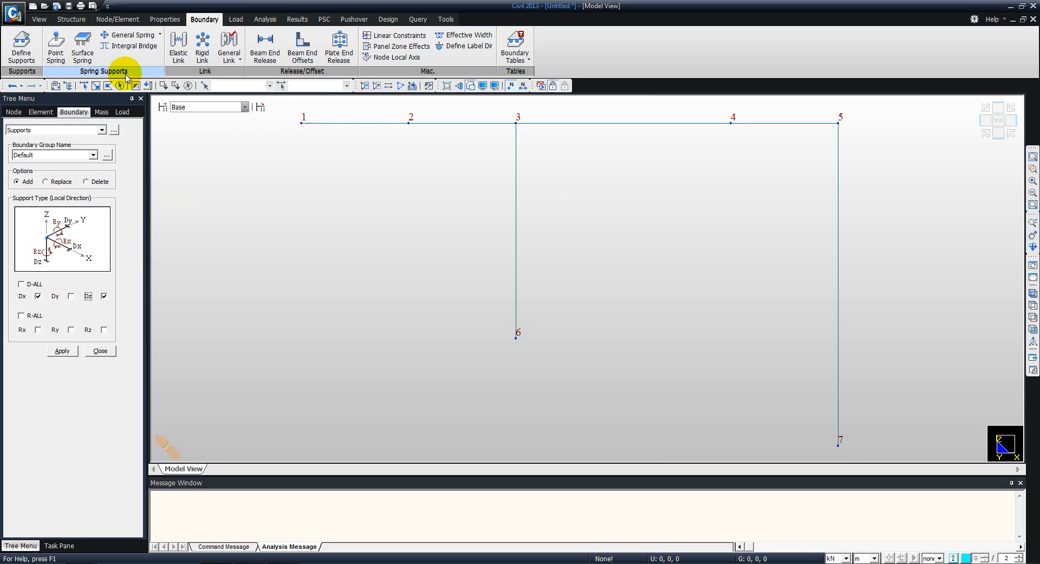
pyautogui.click(85, 85)
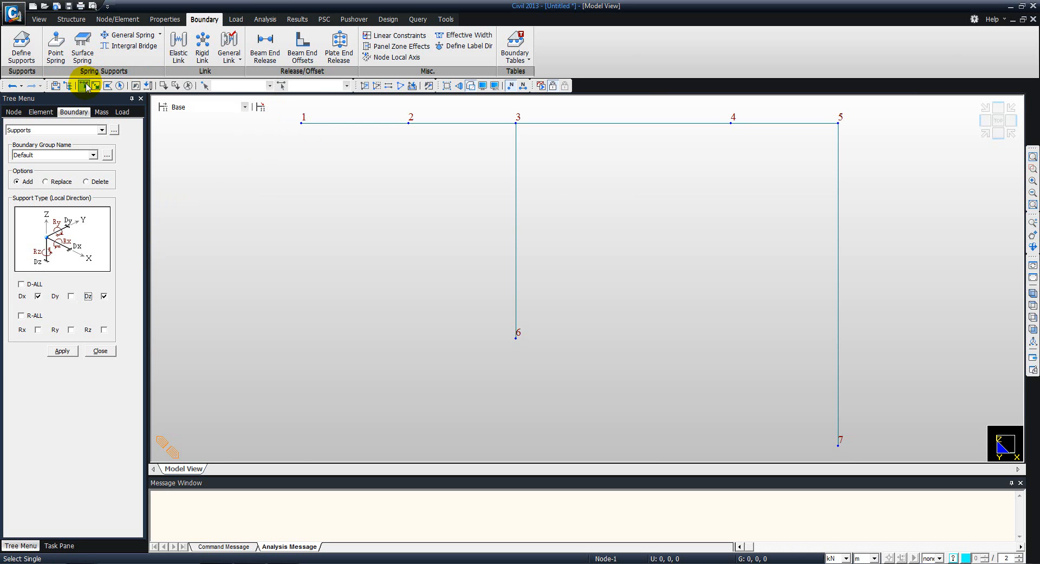
pyautogui.click(301, 123)
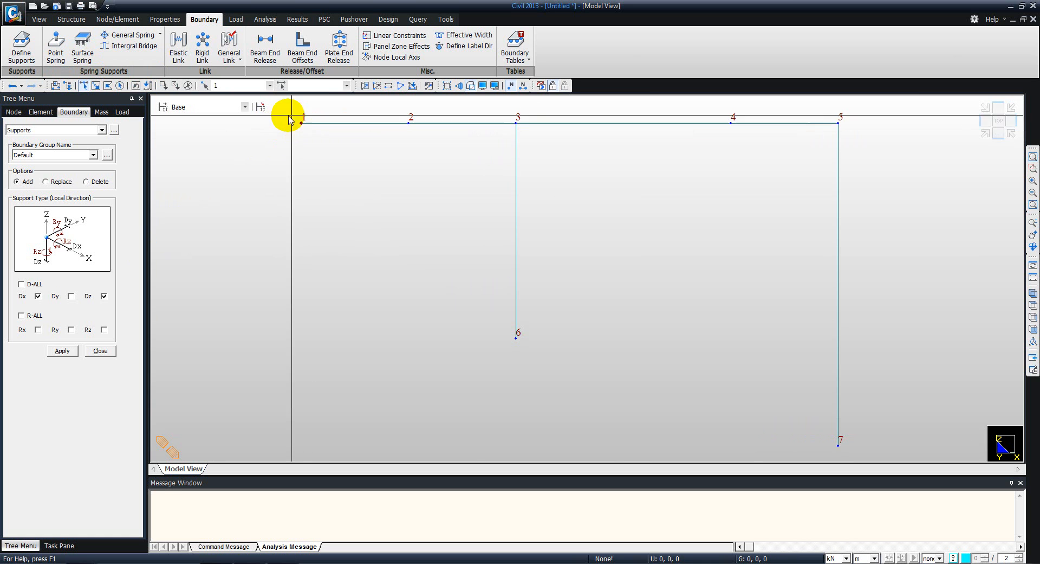
pyautogui.moveTo(818, 430); pyautogui.dragTo(865, 459)
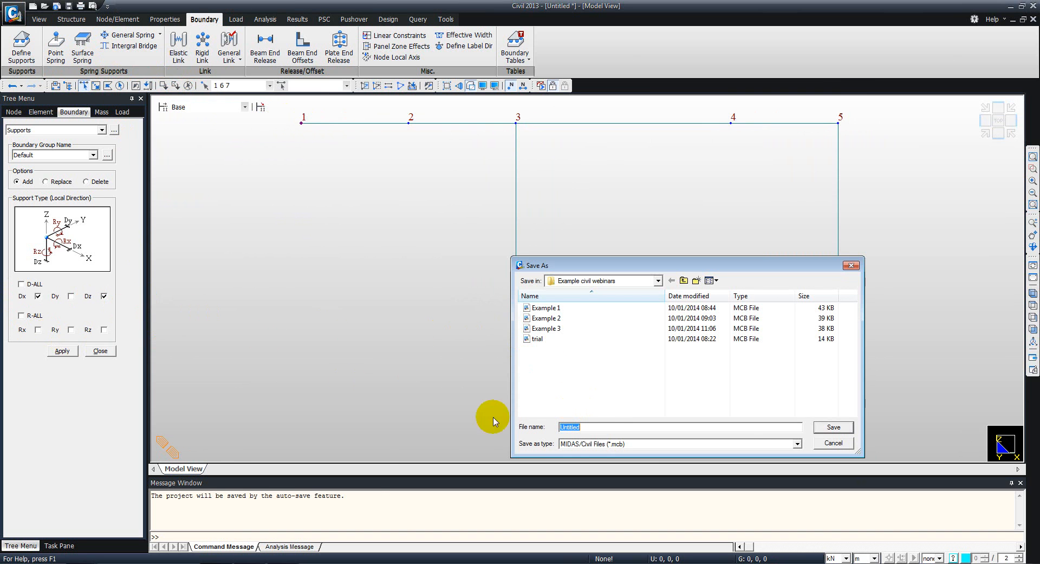
# - Save the project as Example 4 in the Example civil webinars folder
pyautogui.write('Example 4')
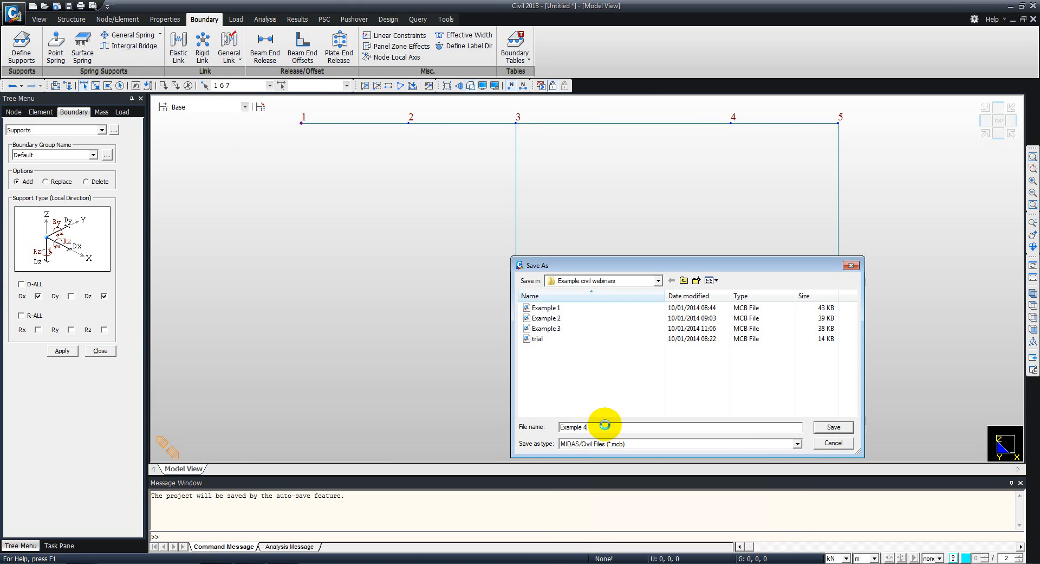
pyautogui.click(836, 427)
# - Apply the Dx and Dz supports to the selected nodes, inspect them in the model and close the support definition
pyautogui.click(60, 351)
pyautogui.moveTo(676, 314); pyautogui.dragTo(607, 318, button='middle')
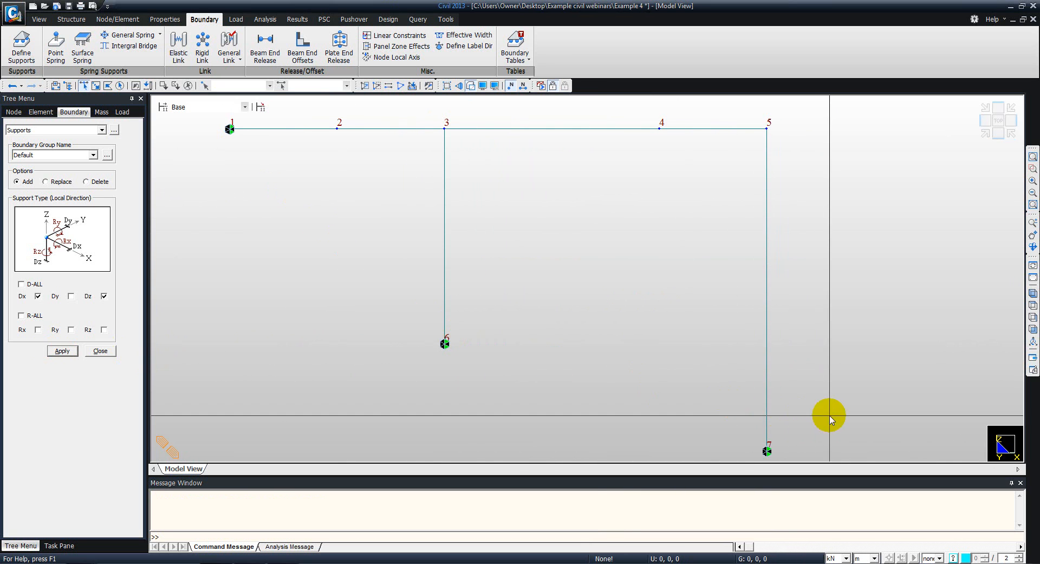
pyautogui.moveTo(504, 336); pyautogui.dragTo(529, 313, button='middle')
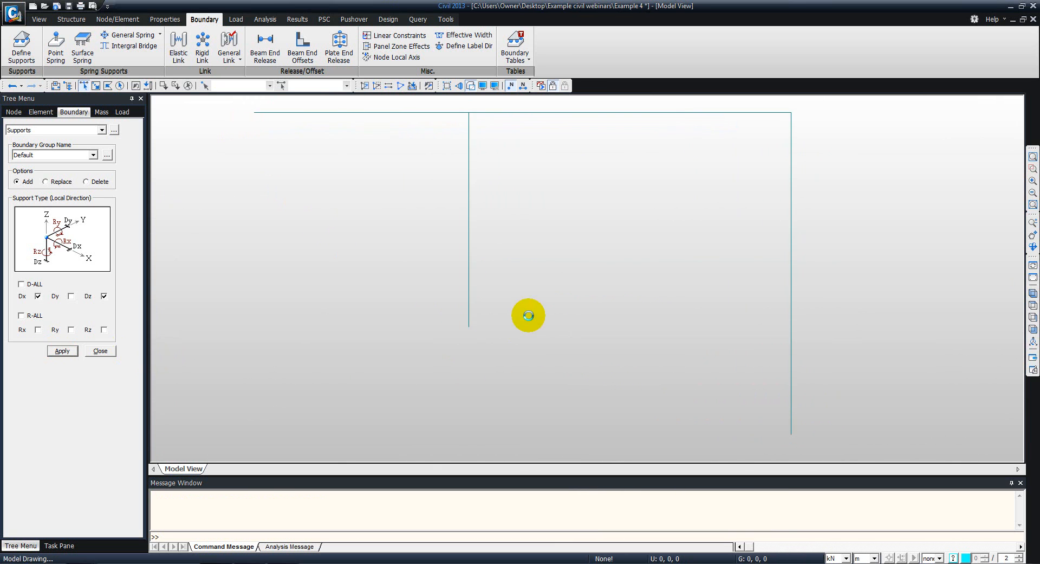
pyautogui.moveTo(286, 204); pyautogui.dragTo(297, 213, button='middle')
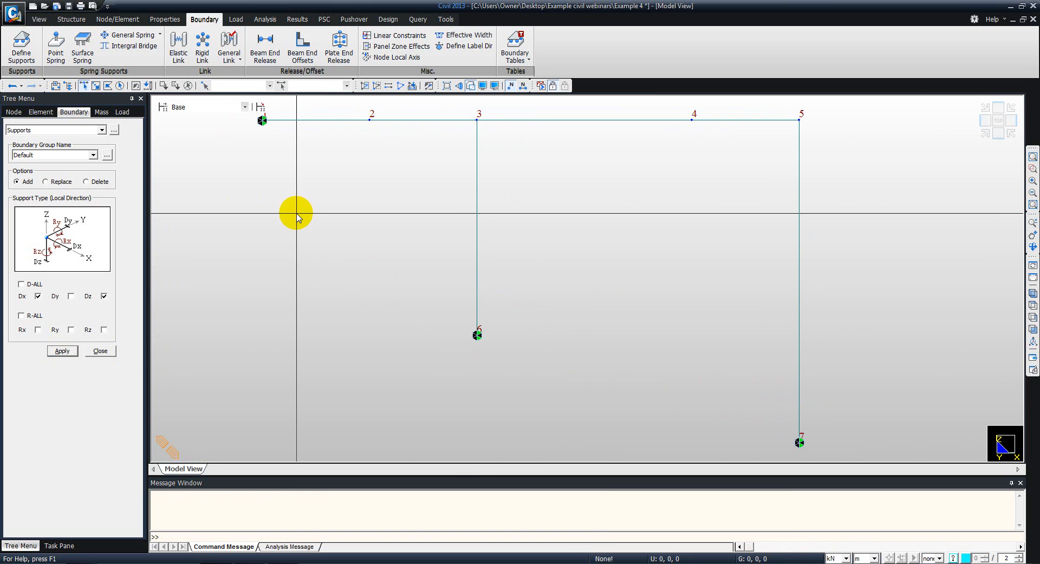
pyautogui.click(101, 350)
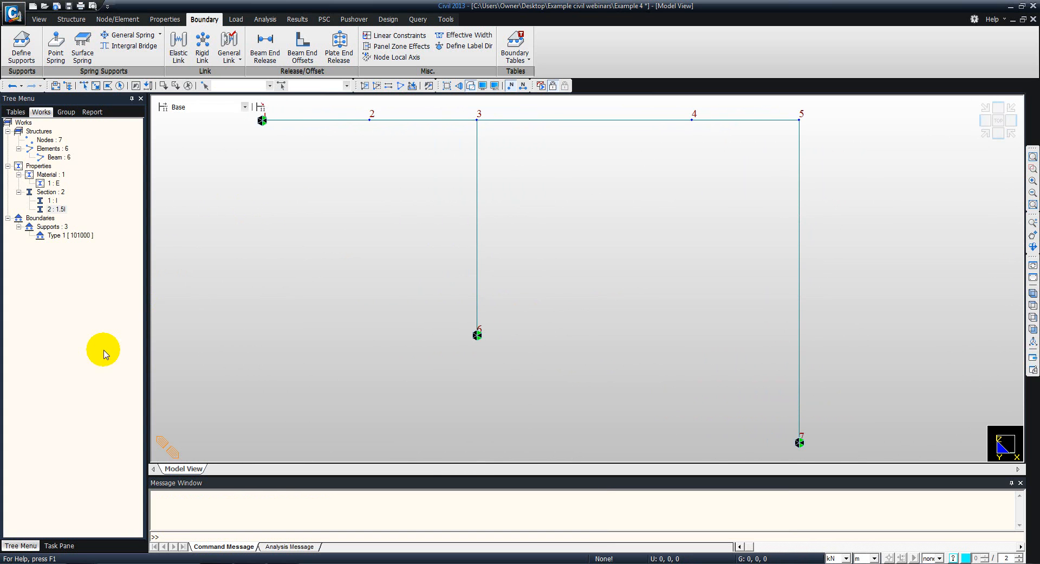
# - Add a static load case named P of type User Defined Load (USER) and close the load case definition
pyautogui.click(235, 20)
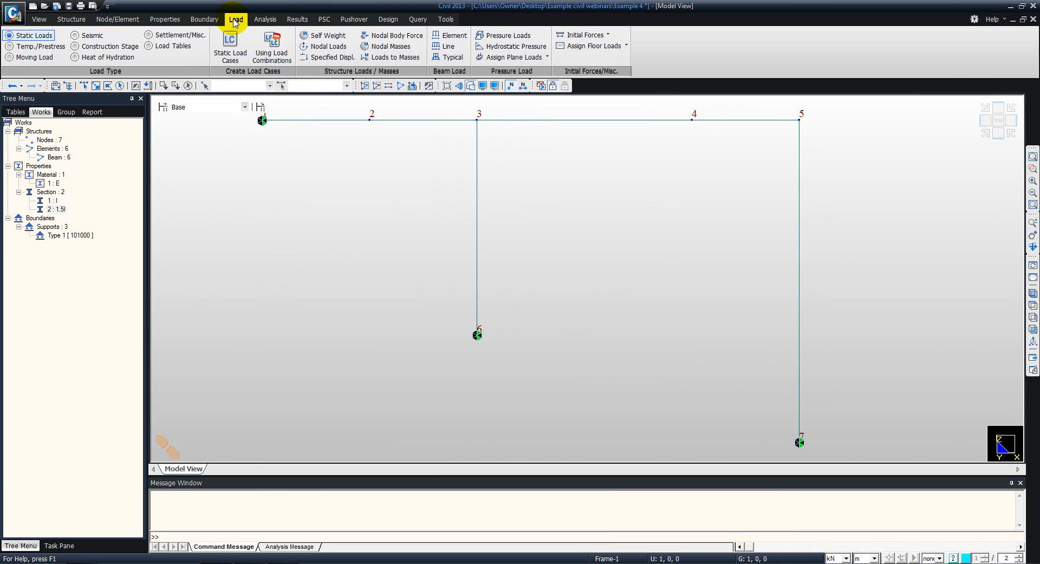
pyautogui.click(236, 55)
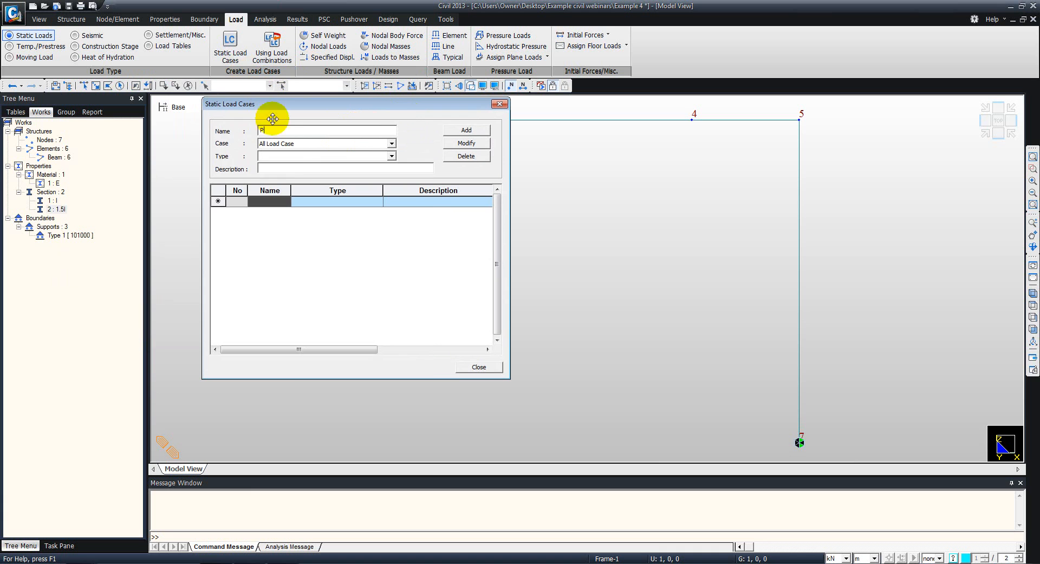
pyautogui.click(292, 157)
pyautogui.click(295, 165)
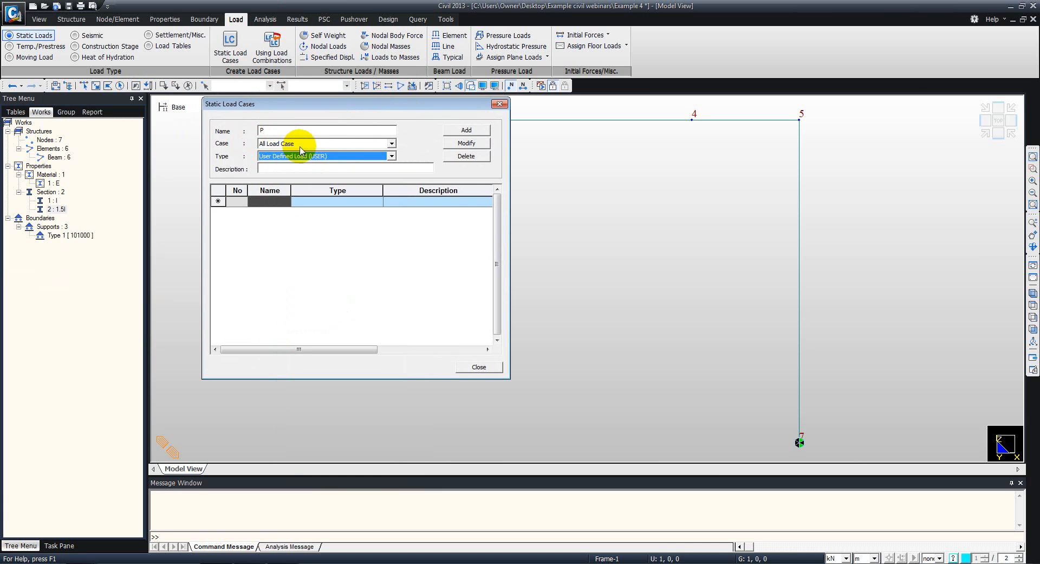
pyautogui.click(476, 131)
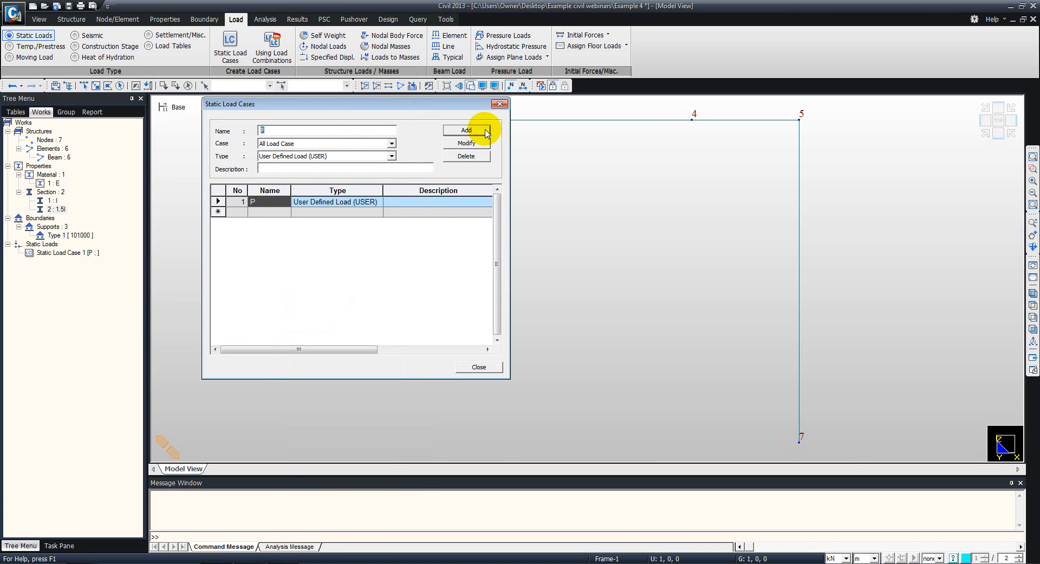
pyautogui.click(500, 104)
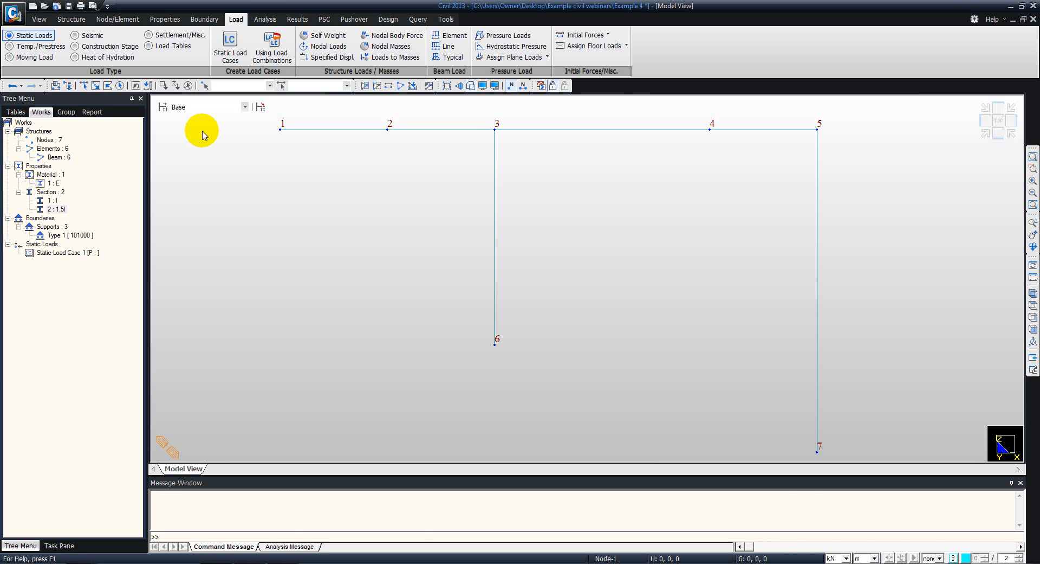
# - Switch to the PDF tutorial and review the loads and support settlements in its problem description and frame figure
pyautogui.hotkey('alt', 'Tab')
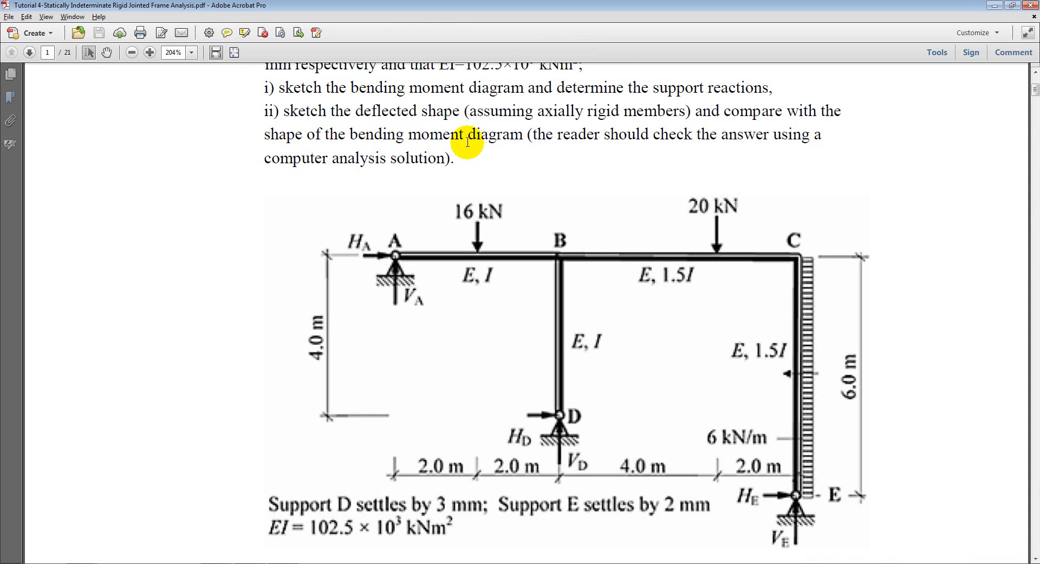
pyautogui.scroll(6, 534, 211)
pyautogui.scroll(-4, 524, 195)
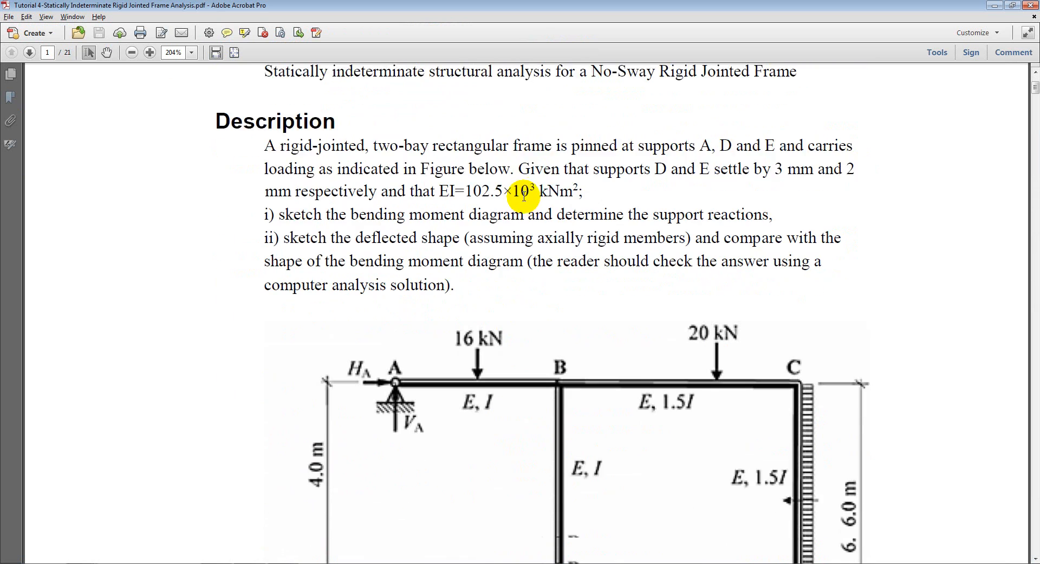
pyautogui.scroll(-4, 523, 195)
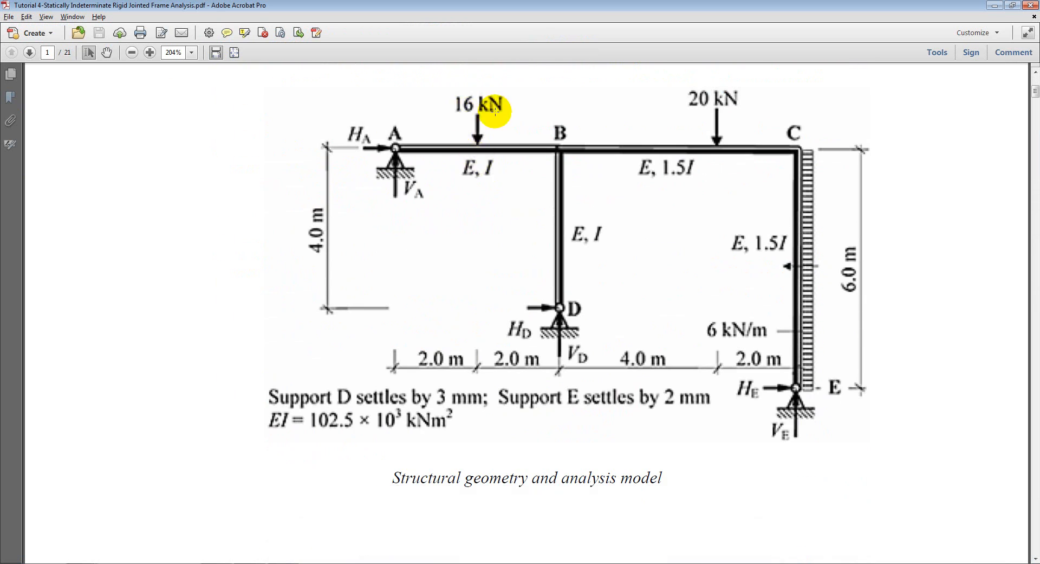
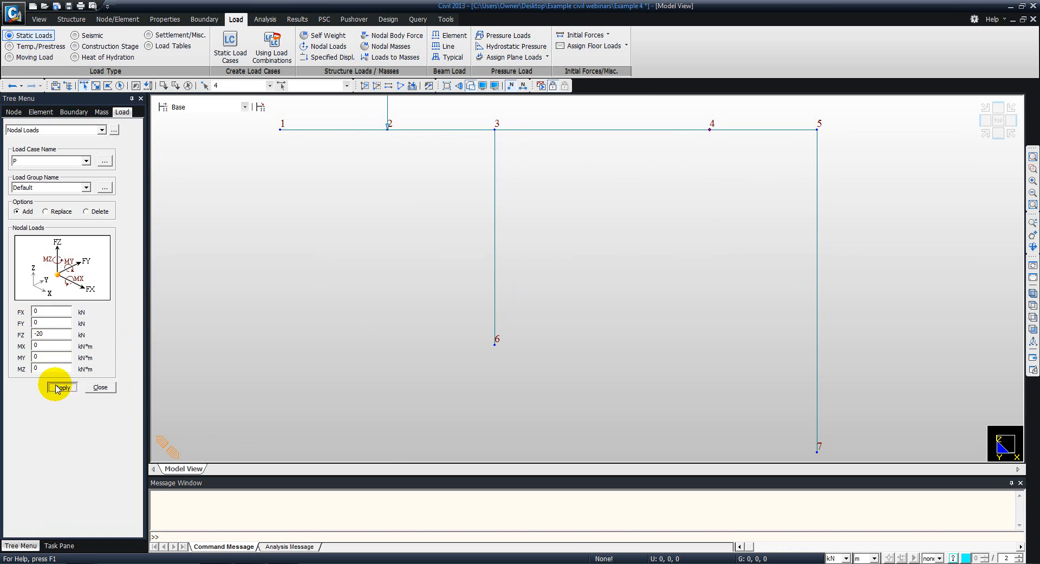
# - Check the distributed load in the PDF tutorial and apply a uniform beam load of -6 kN/m in Global X to the column between nodes 5 and 7
pyautogui.moveTo(325, 278); pyautogui.dragTo(324, 295, button='middle')
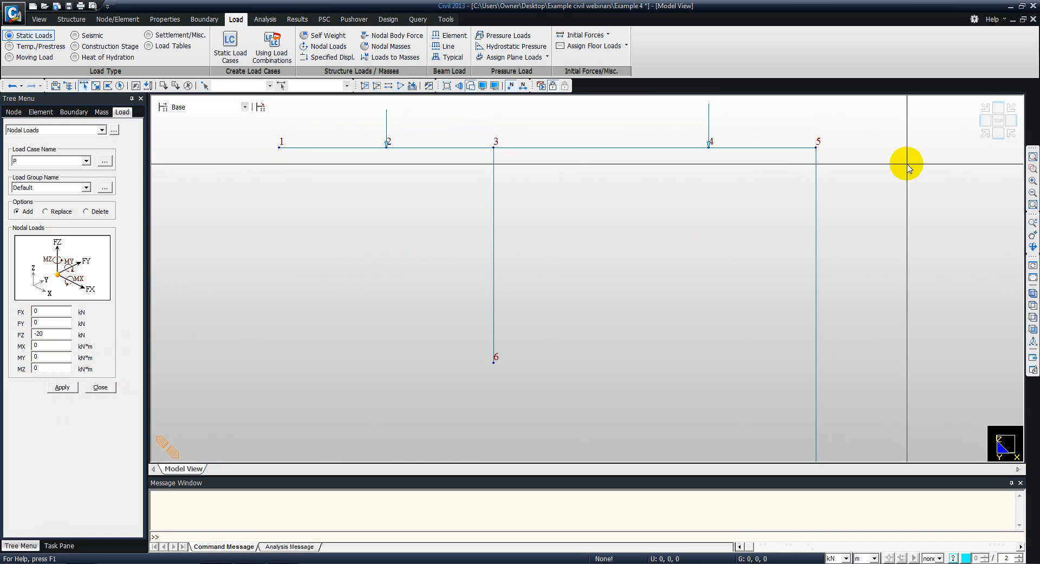
pyautogui.moveTo(727, 309); pyautogui.dragTo(692, 282, button='middle')
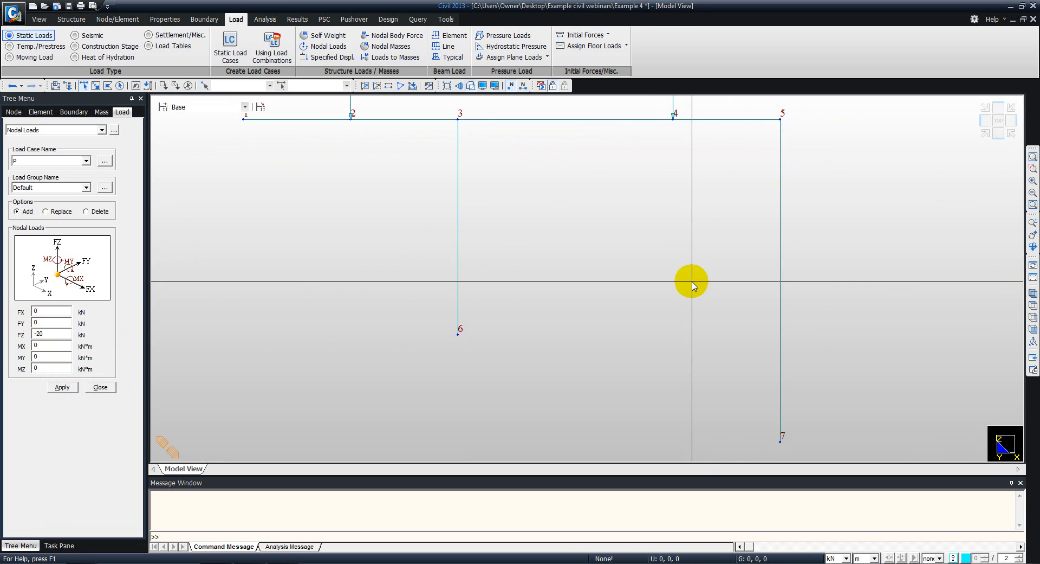
pyautogui.click(454, 36)
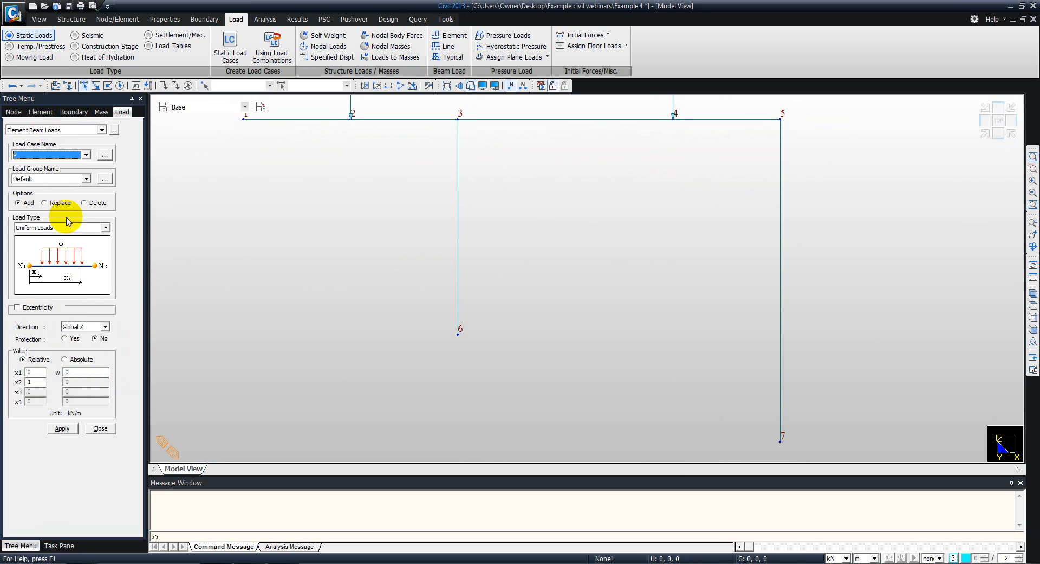
pyautogui.click(781, 220)
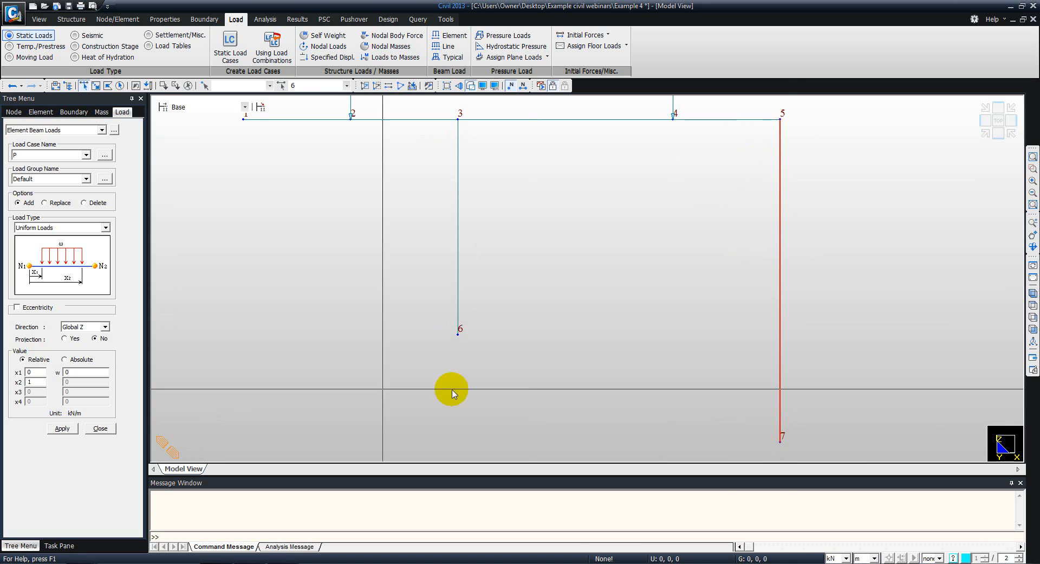
pyautogui.click(87, 327)
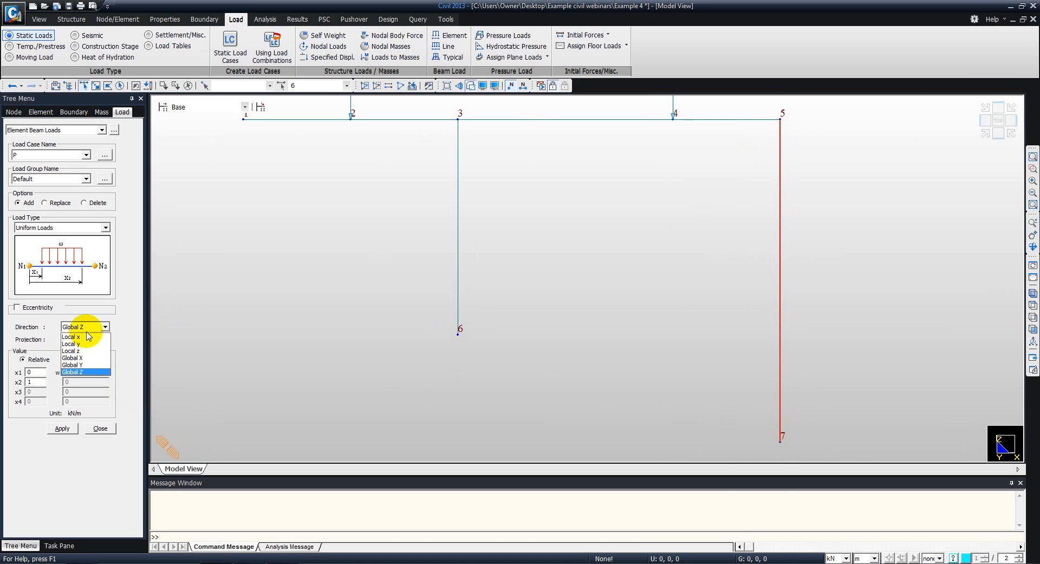
pyautogui.click(83, 361)
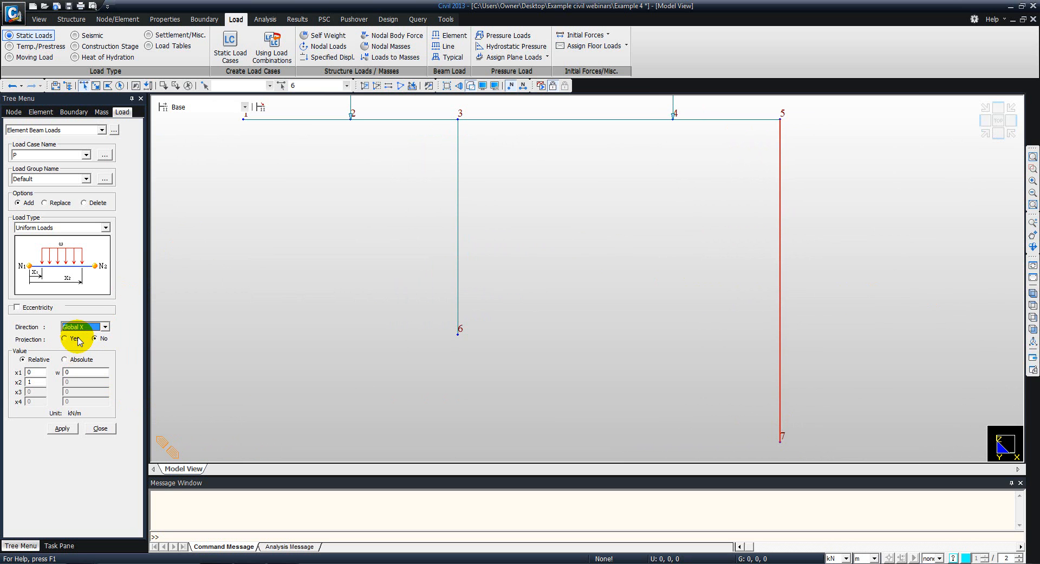
pyautogui.doubleClick(73, 373)
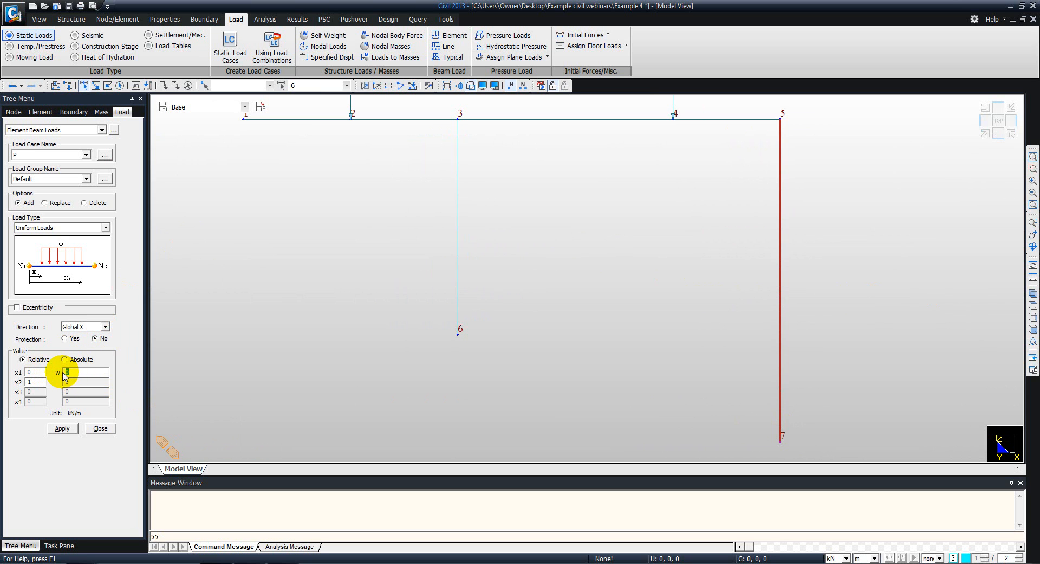
pyautogui.hotkey('alt', 'Tab')
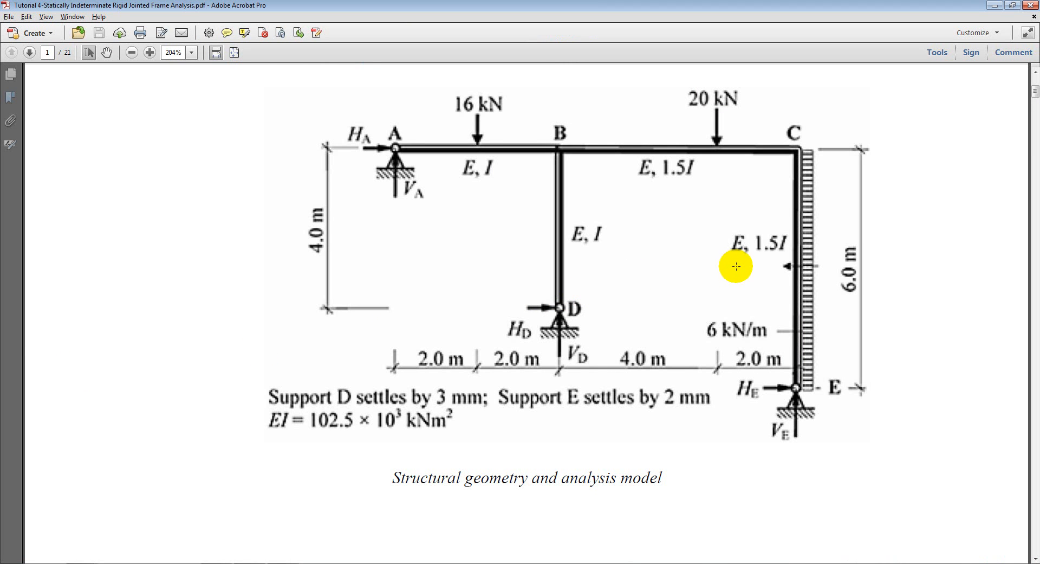
pyautogui.hotkey('alt', 'Tab')
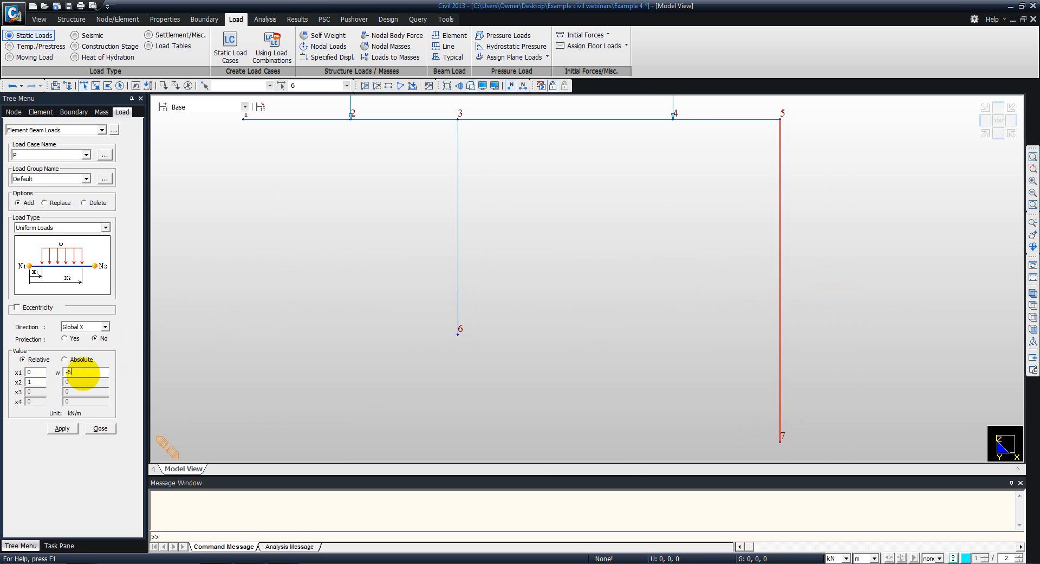
pyautogui.click(62, 428)
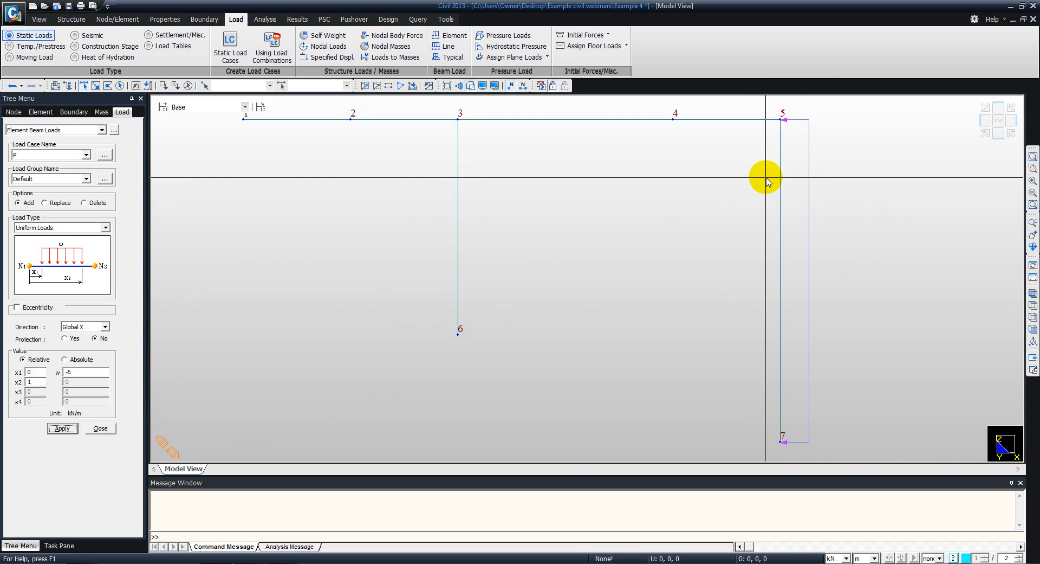
# - Check the settlements in the PDF tutorial, apply specified support displacements Dz of -0.003 m at node 6 and -0.002 m at node 7, and close the definition
pyautogui.moveTo(501, 270); pyautogui.dragTo(522, 246, button='middle')
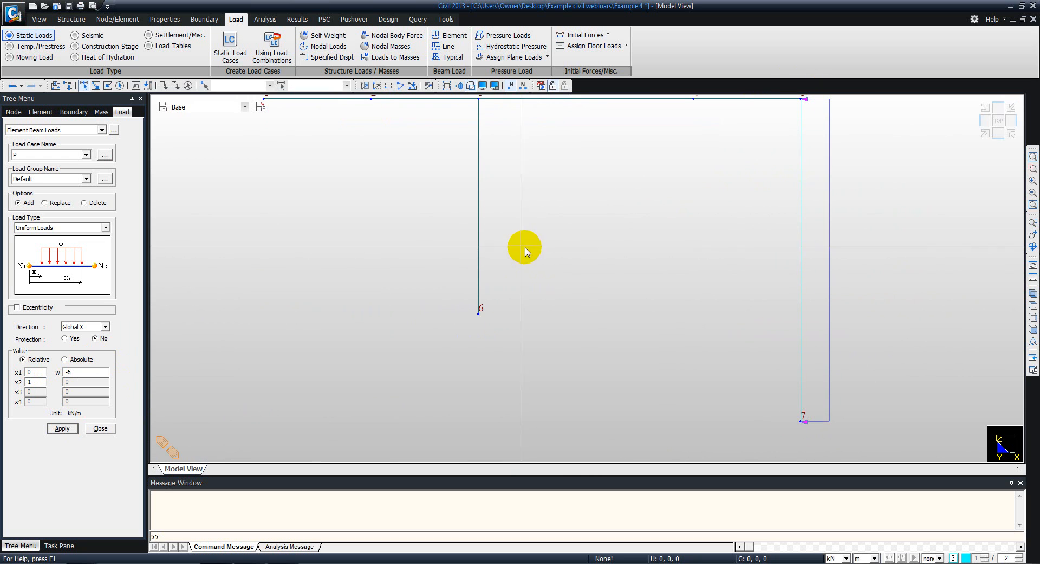
pyautogui.click(318, 58)
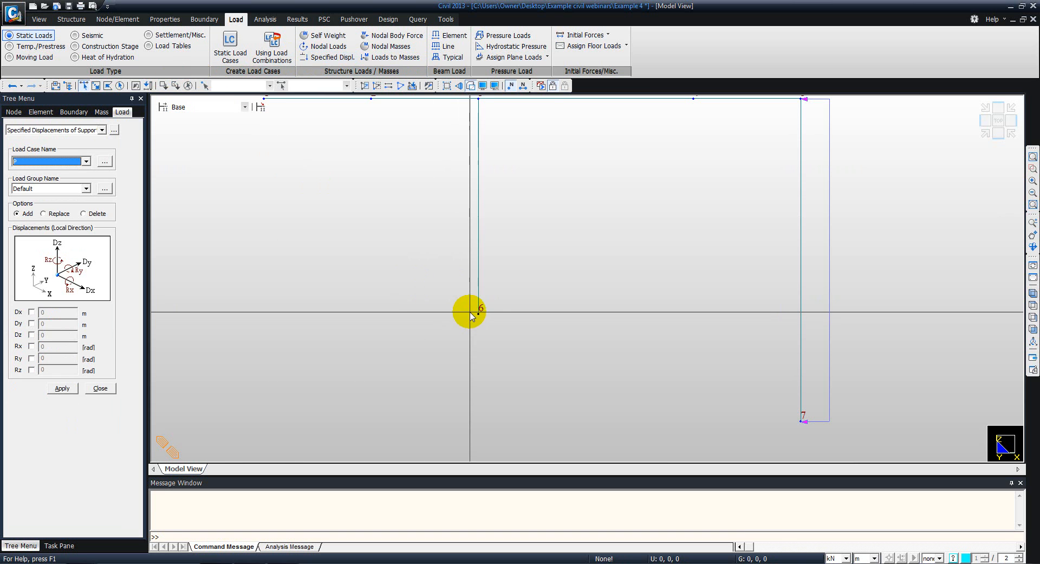
pyautogui.moveTo(480, 274); pyautogui.dragTo(525, 297, button='middle')
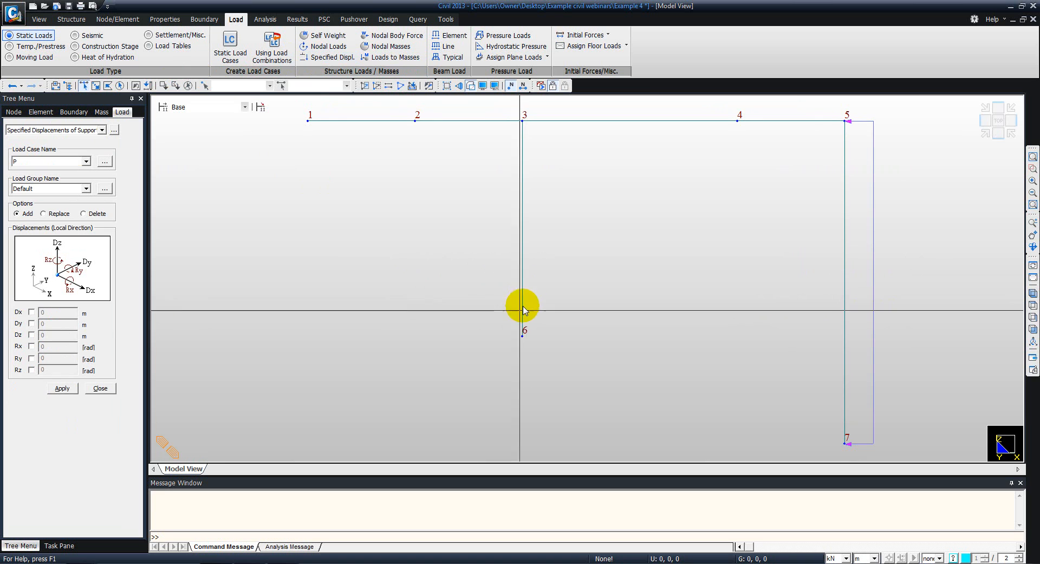
pyautogui.click(523, 337)
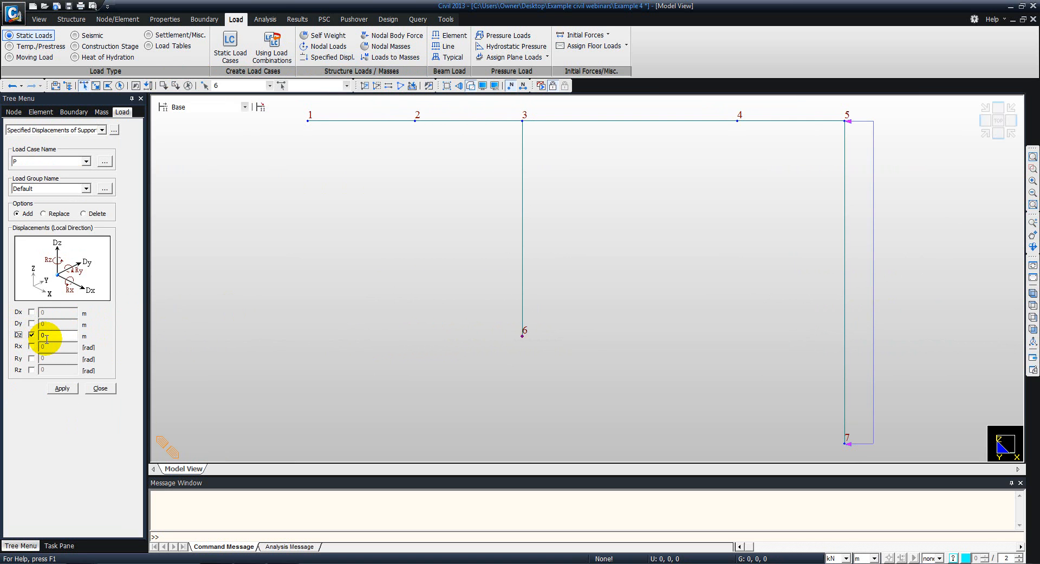
pyautogui.hotkey('alt', 'Tab')
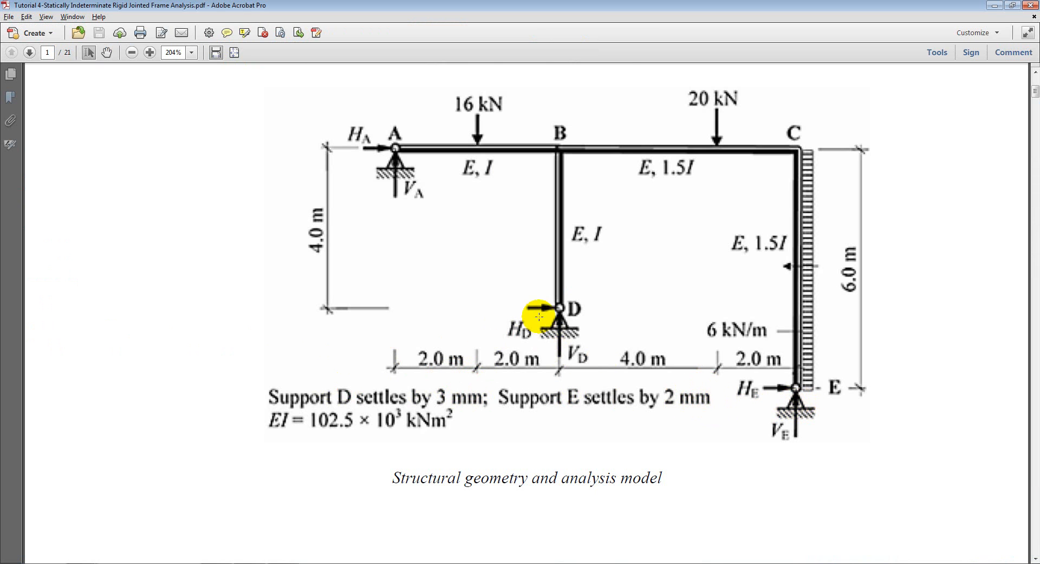
pyautogui.hotkey('alt', 'Tab')
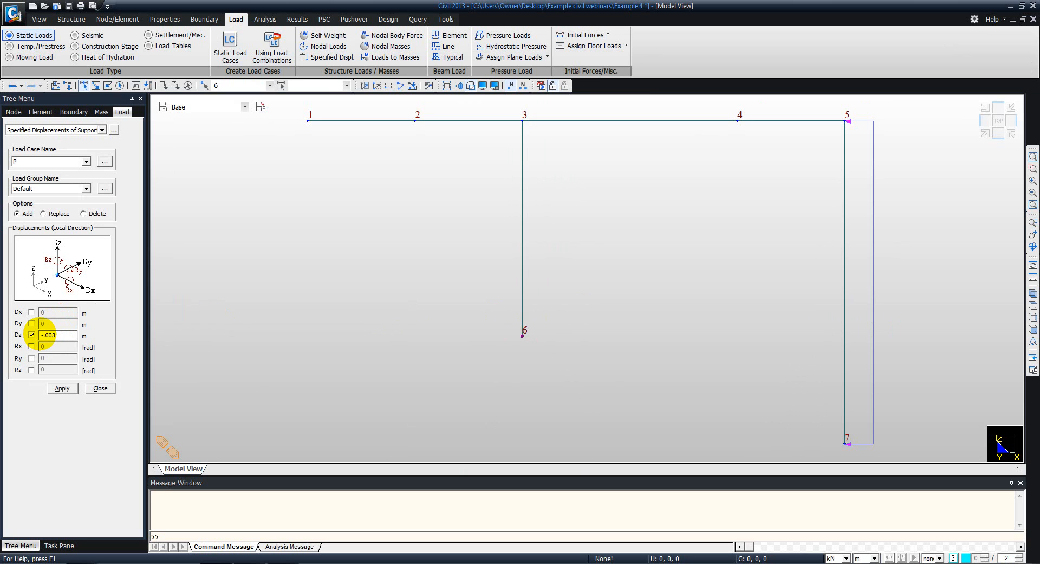
pyautogui.click(59, 389)
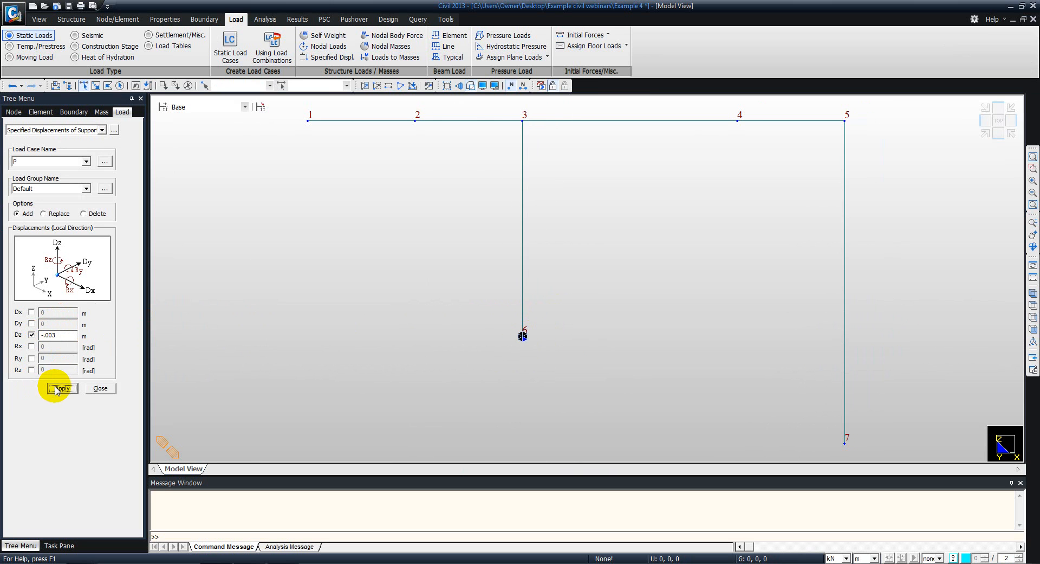
pyautogui.click(841, 443)
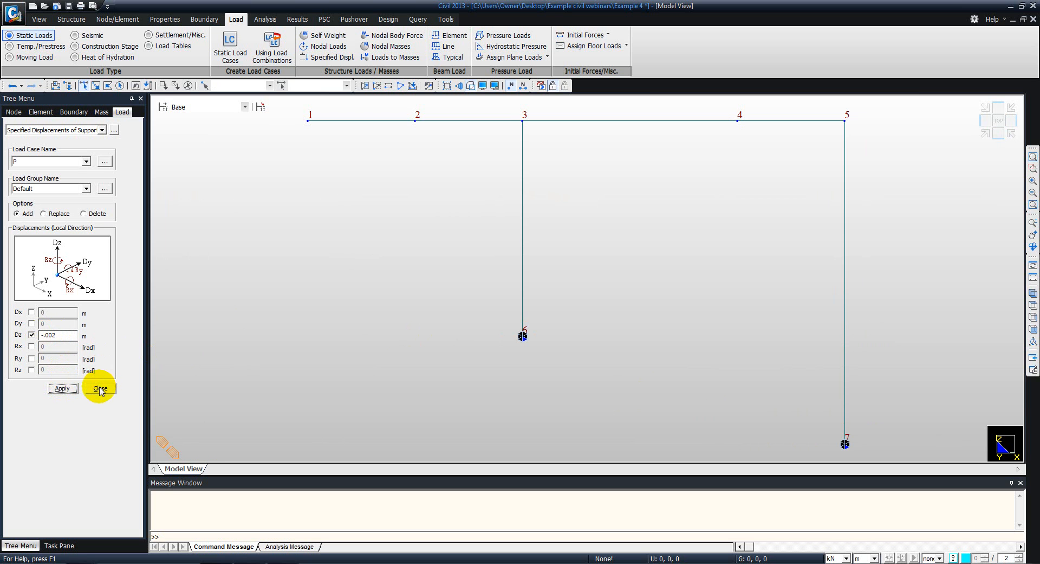
pyautogui.click(100, 388)
# - Display the nodal loads and the element beam loads of load case P on the frame to check them
pyautogui.moveTo(415, 164); pyautogui.dragTo(390, 165, button='middle')
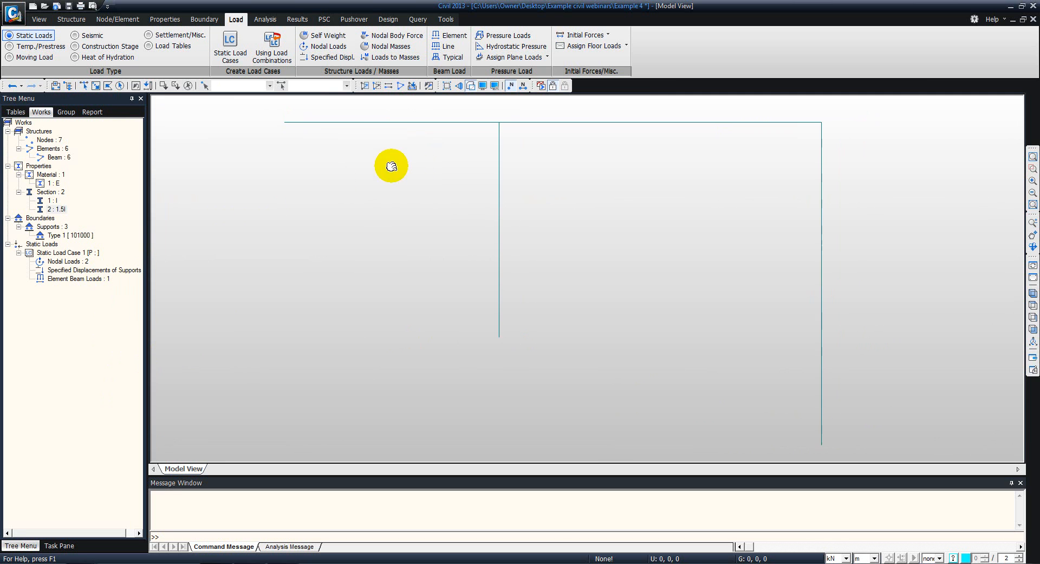
pyautogui.rightClick(68, 261)
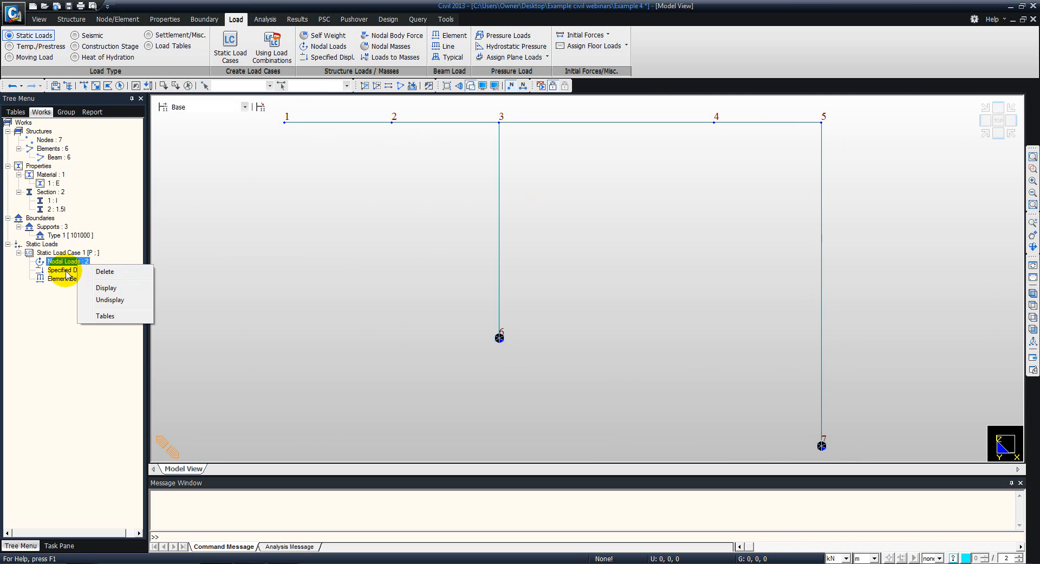
pyautogui.click(103, 289)
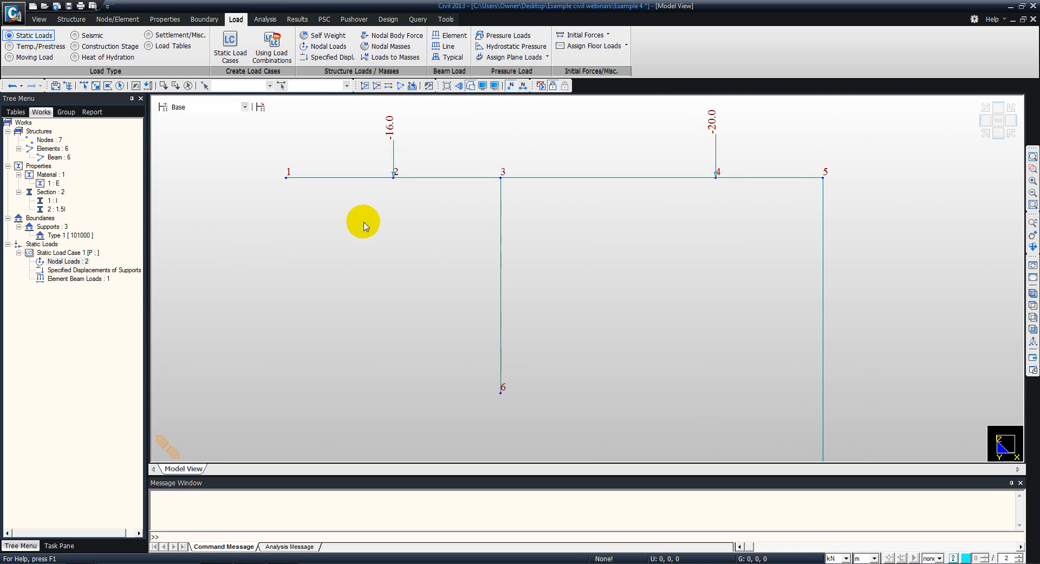
pyautogui.rightClick(68, 280)
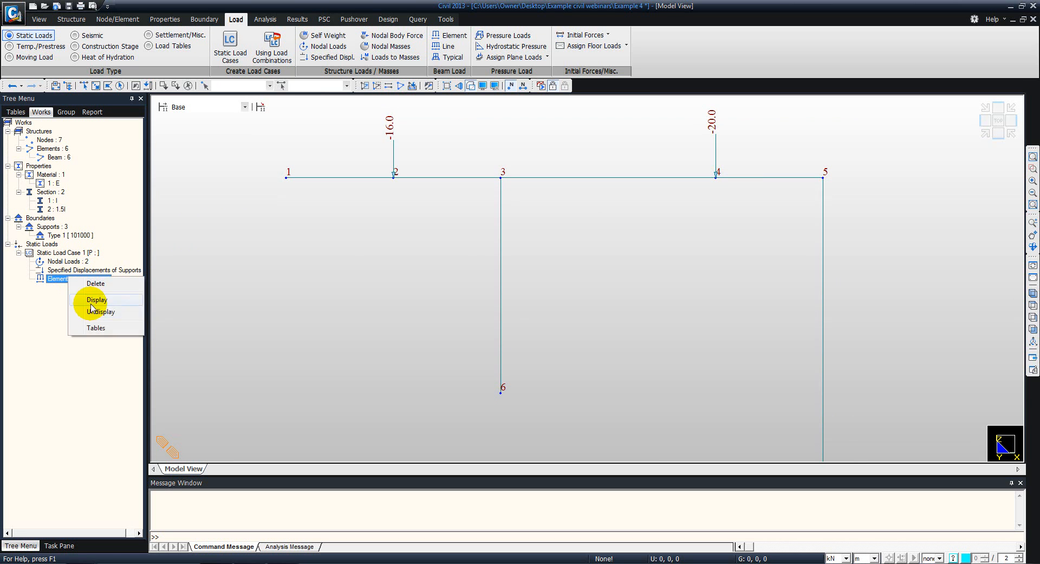
pyautogui.click(92, 301)
pyautogui.moveTo(452, 260); pyautogui.dragTo(379, 195, button='middle')
# - Display the specified displacements of supports on the frame, inspect them at nodes 6 and 7, and hide them again
pyautogui.rightClick(81, 270)
pyautogui.click(104, 296)
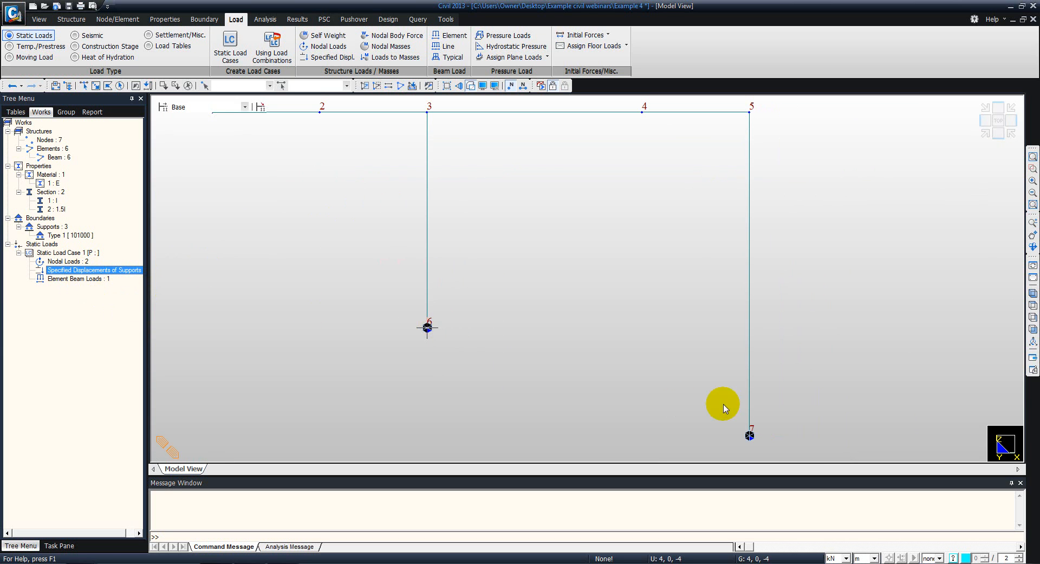
pyautogui.rightClick(70, 272)
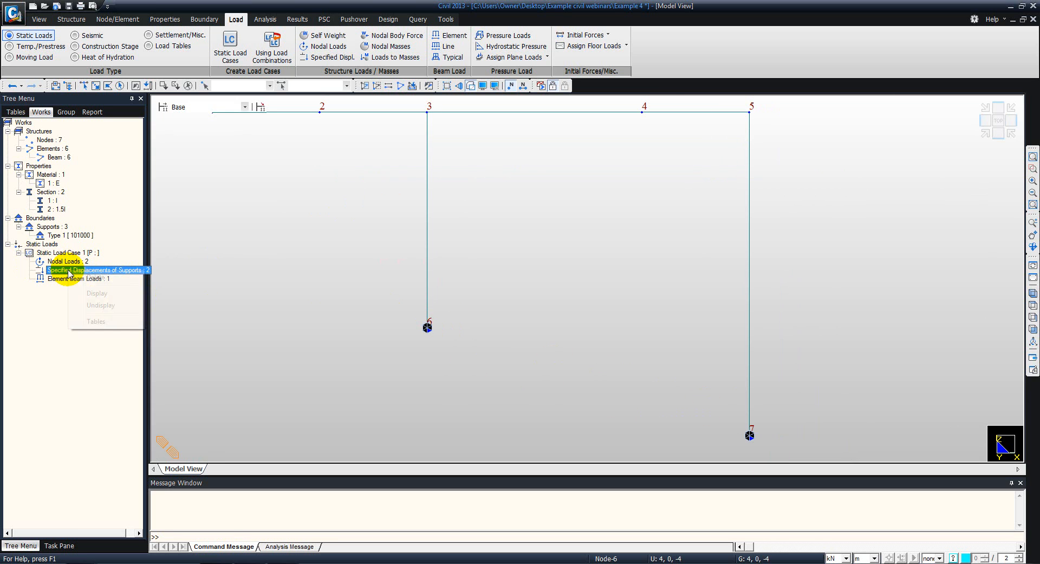
pyautogui.click(90, 305)
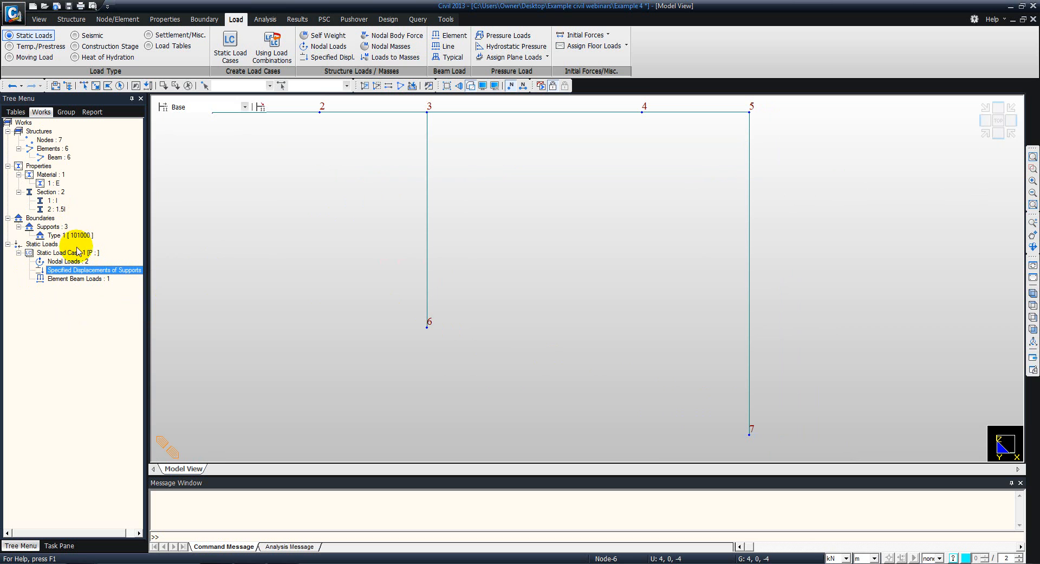
# - Open the nodal loads table, check the FZ values at nodes 2 and 4, and return to the model view
pyautogui.rightClick(72, 264)
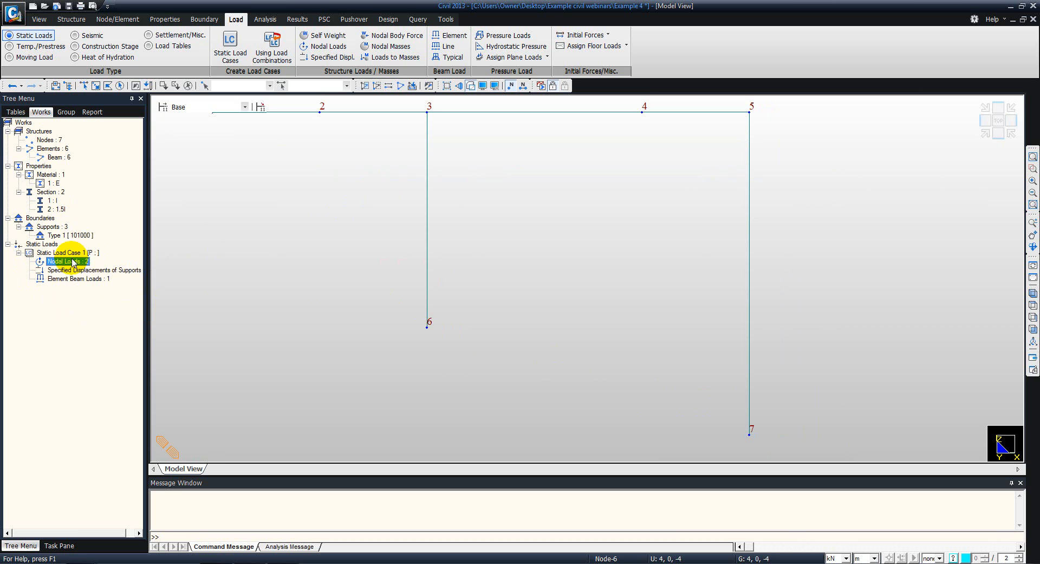
pyautogui.click(99, 310)
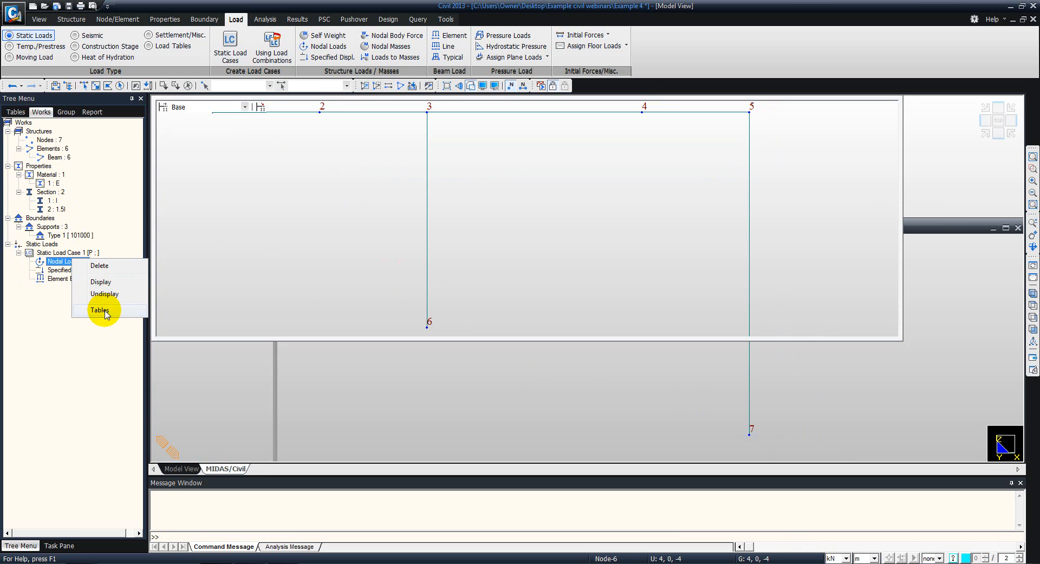
pyautogui.click(308, 120)
pyautogui.click(305, 131)
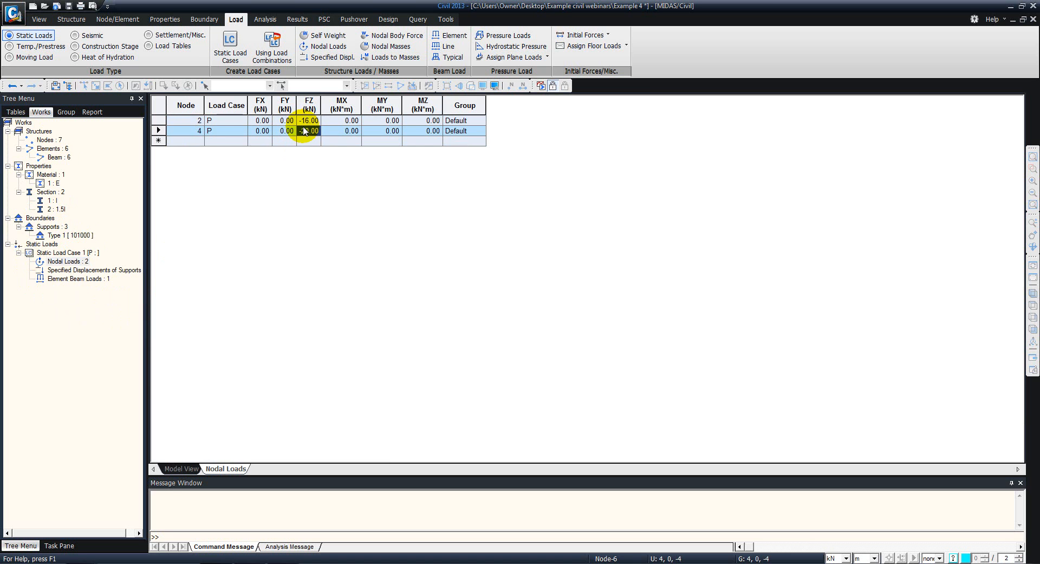
pyautogui.click(181, 467)
# - Open the specified displacements table, check the Dz values at nodes 6 and 7 with the length unit in mm, and restore metres
pyautogui.click(70, 271)
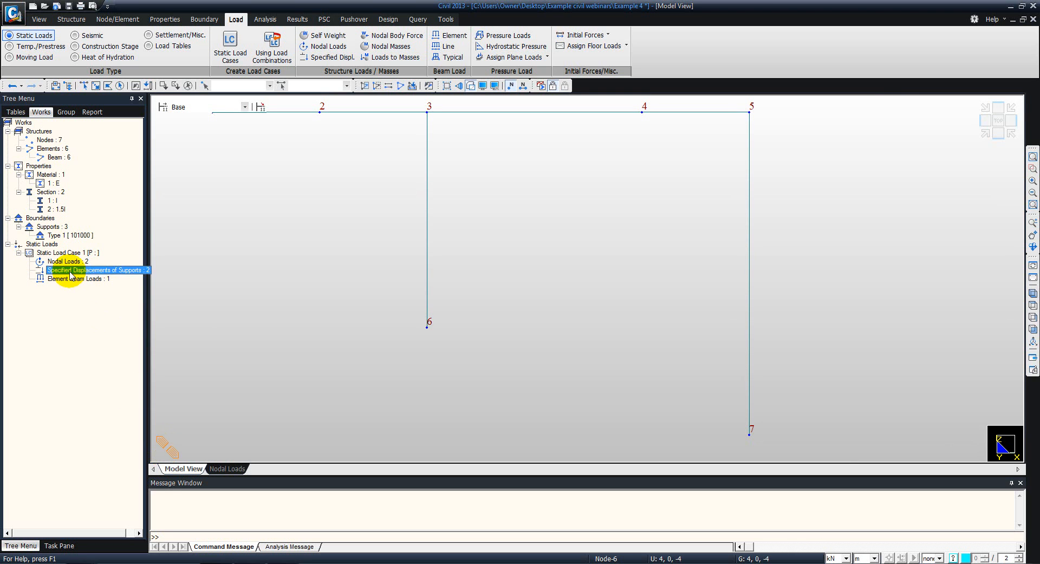
pyautogui.rightClick(71, 274)
pyautogui.click(94, 324)
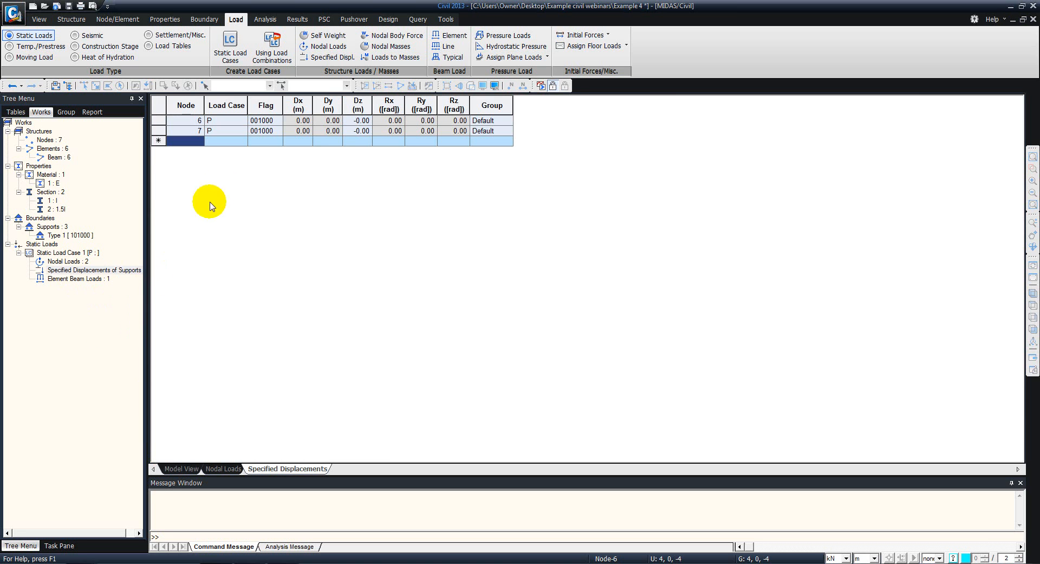
pyautogui.click(360, 120)
pyautogui.click(359, 131)
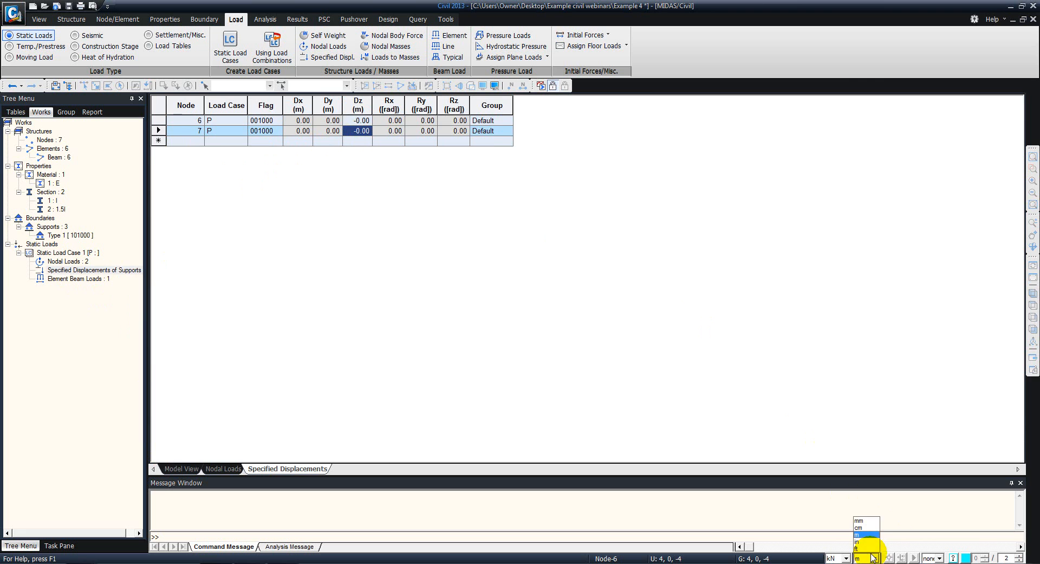
pyautogui.click(860, 521)
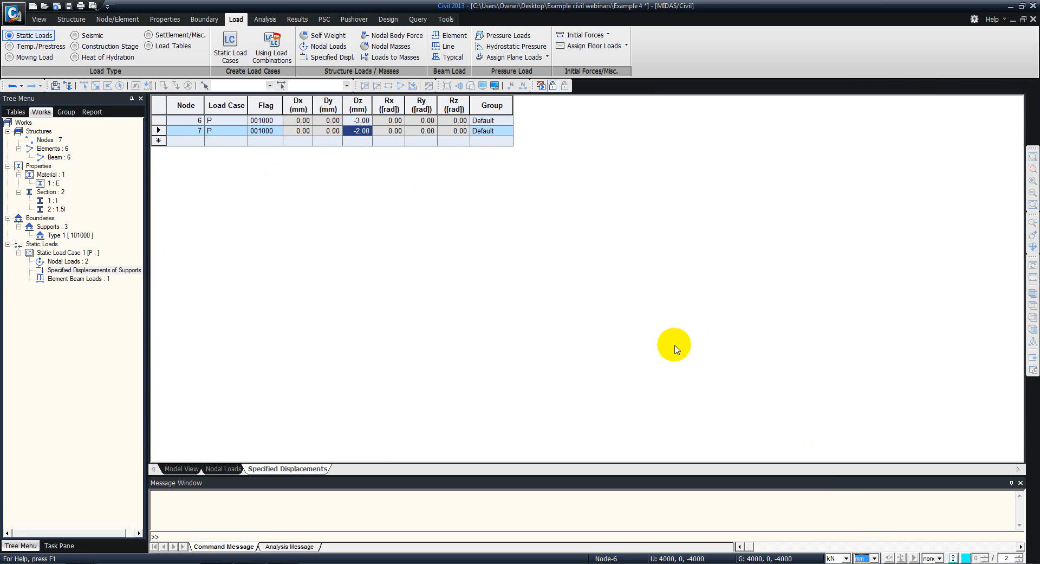
pyautogui.click(871, 558)
pyautogui.click(859, 535)
# - Return to the model view and open the table of element beam loads for load case P
pyautogui.click(79, 278)
pyautogui.click(184, 468)
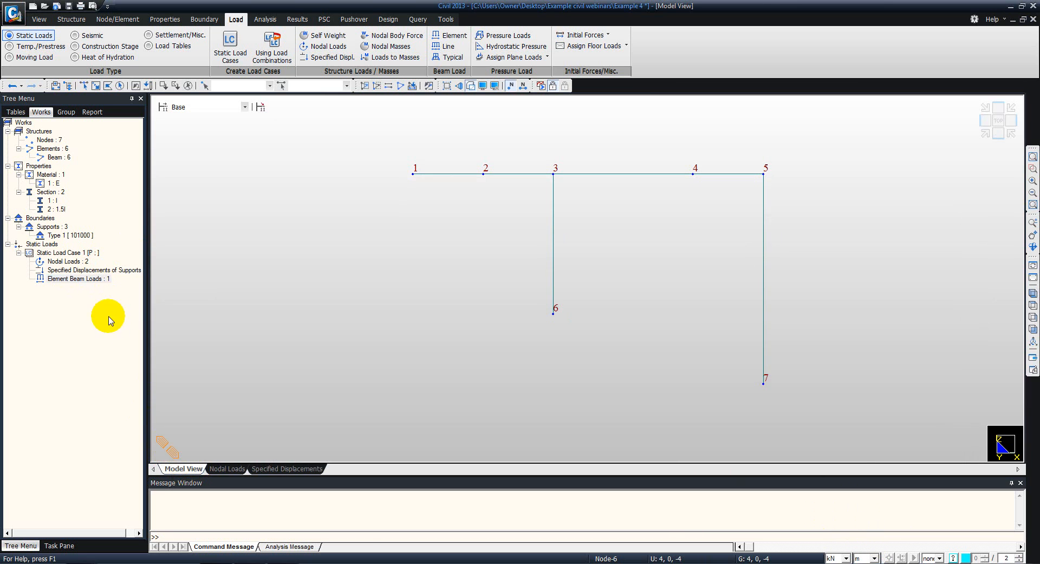
pyautogui.rightClick(81, 279)
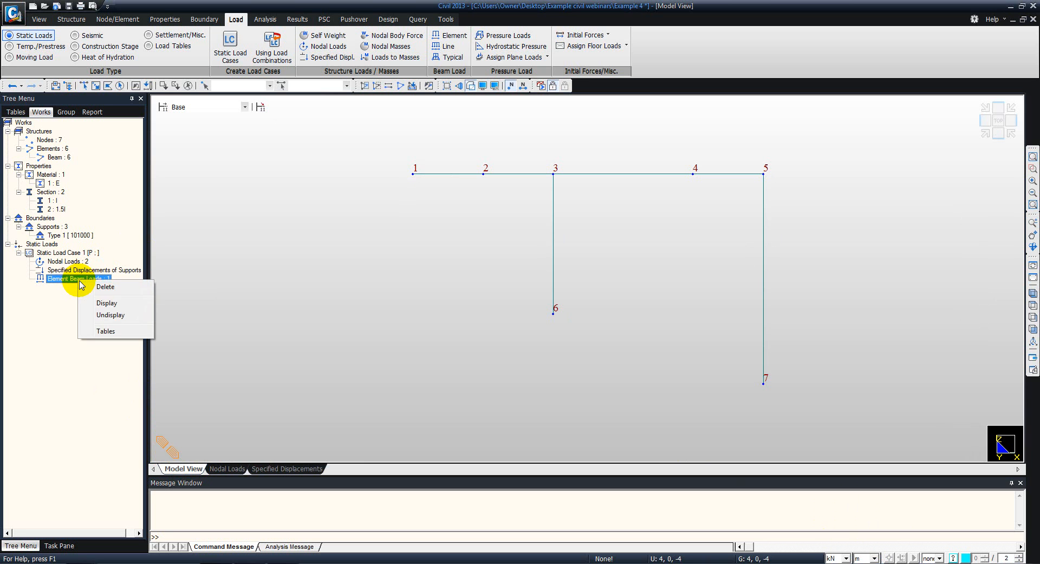
pyautogui.click(105, 332)
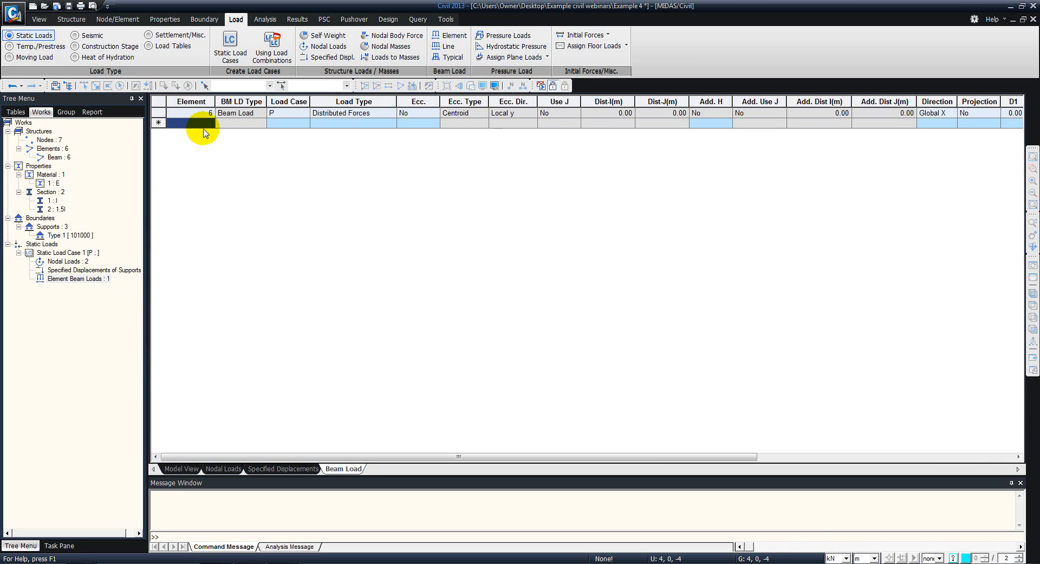
# - Check the distributed load row for element 6 in the beam load table and return to the model view
pyautogui.click(174, 115)
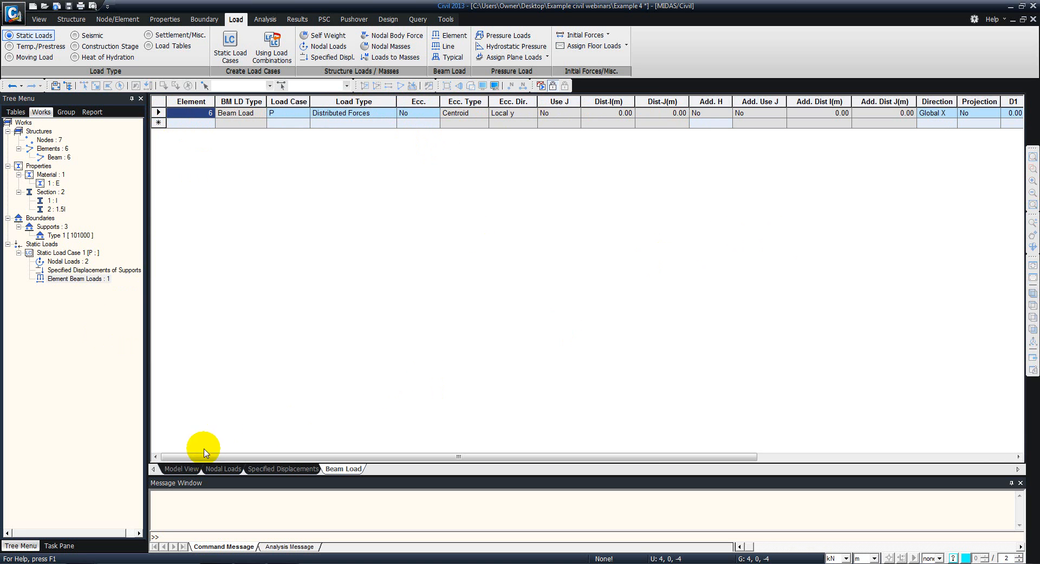
pyautogui.click(178, 469)
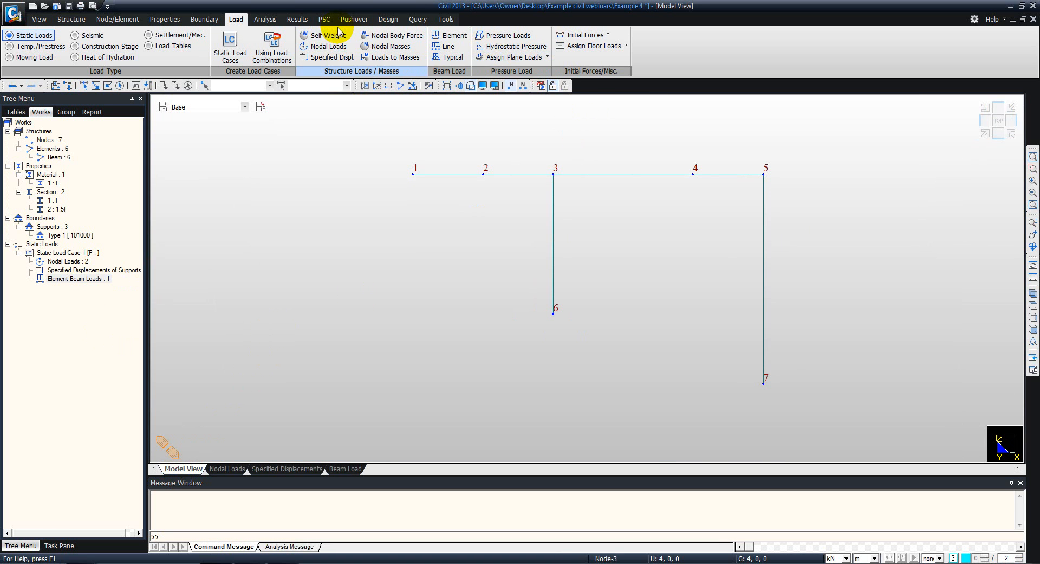
# - Perform the static analysis of the frame and hide the node numbers in the model view
pyautogui.click(261, 20)
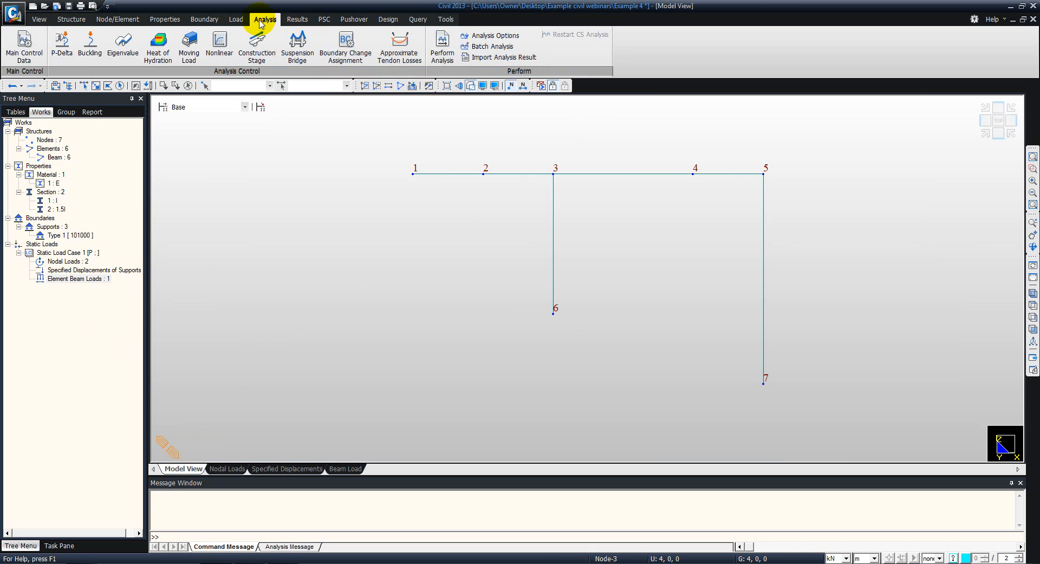
pyautogui.click(446, 51)
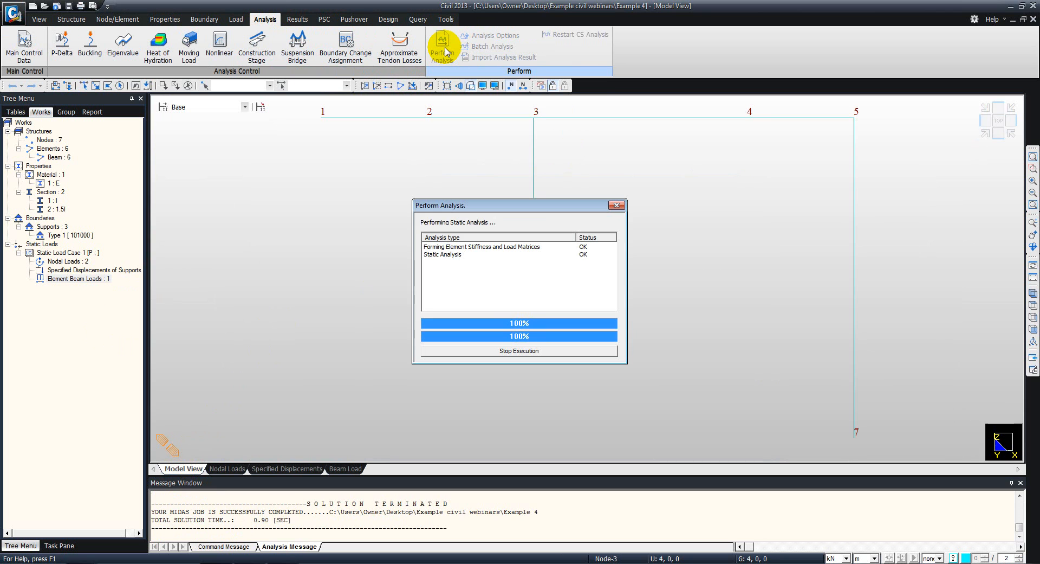
pyautogui.moveTo(514, 139); pyautogui.dragTo(495, 153, button='middle')
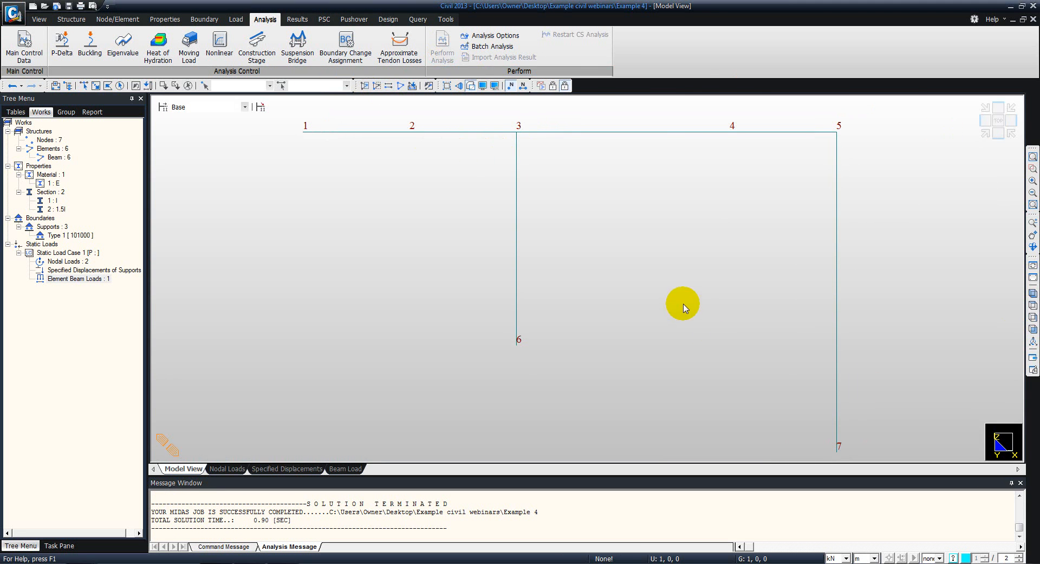
pyautogui.click(510, 86)
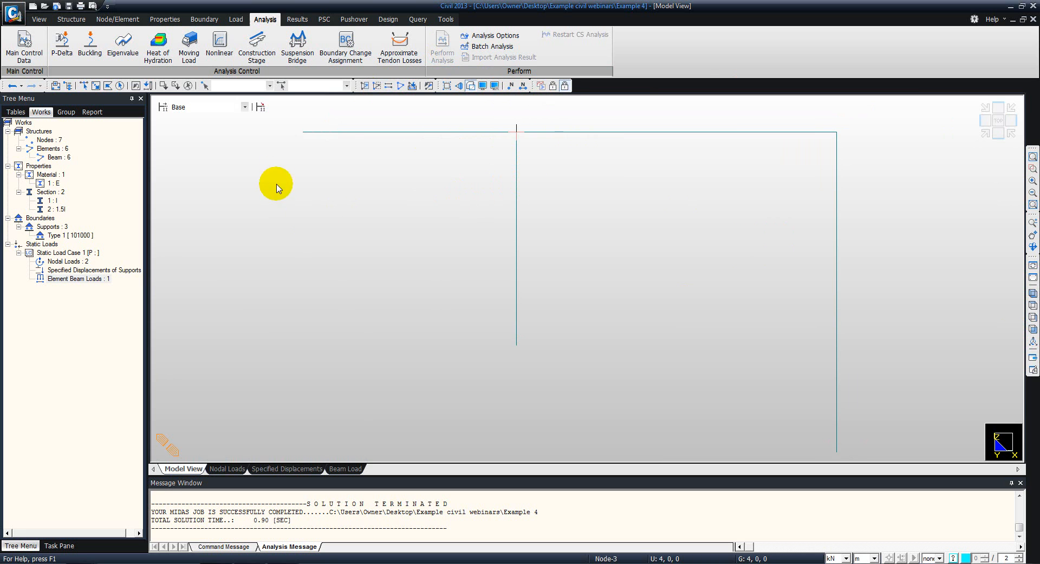
# - Display the FXYZ reaction forces for load case P with values to two decimal points, and inspect them at the supports
pyautogui.click(296, 20)
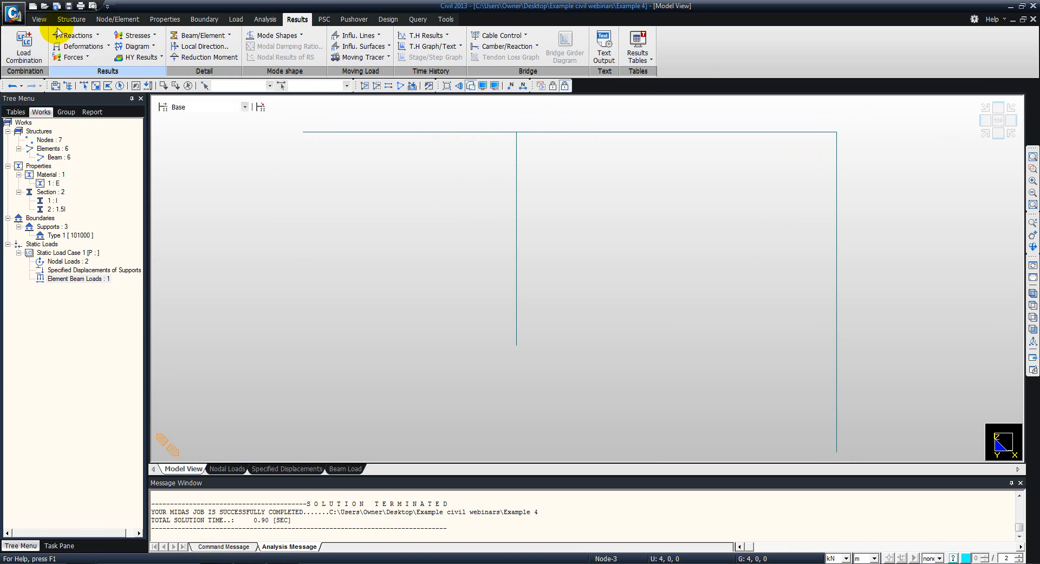
pyautogui.click(76, 36)
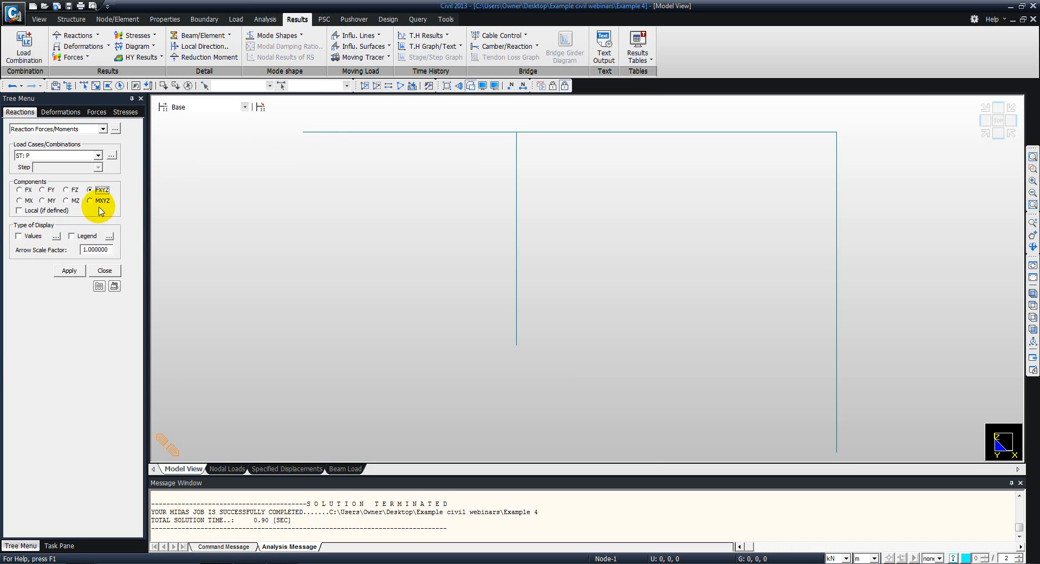
pyautogui.click(20, 237)
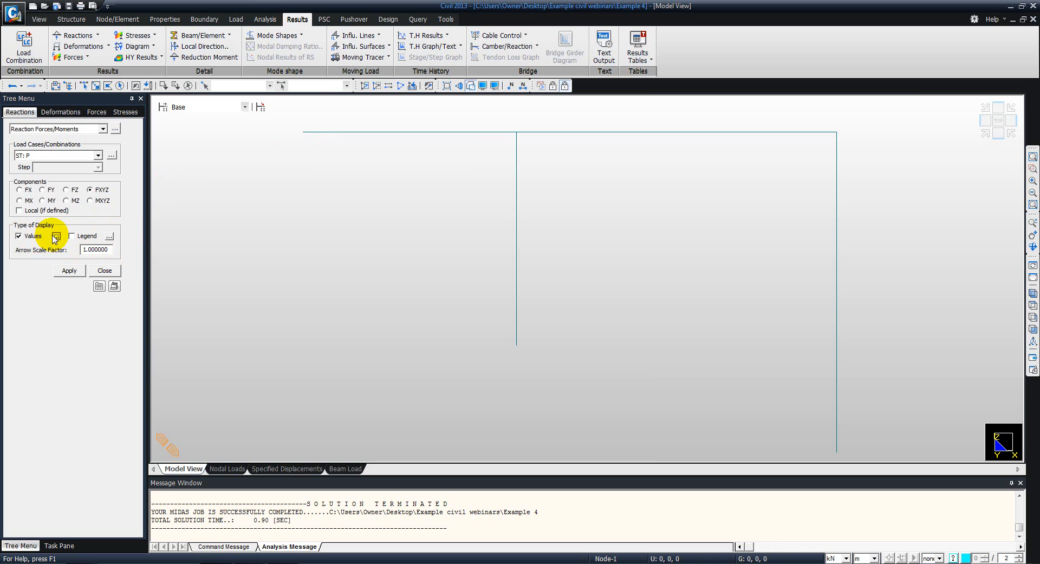
pyautogui.click(55, 236)
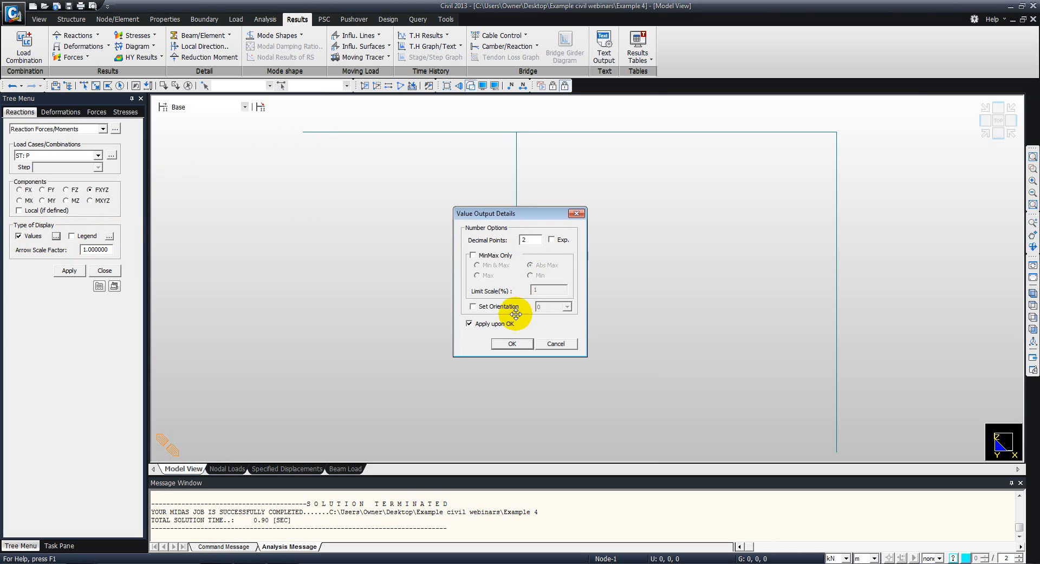
pyautogui.click(511, 343)
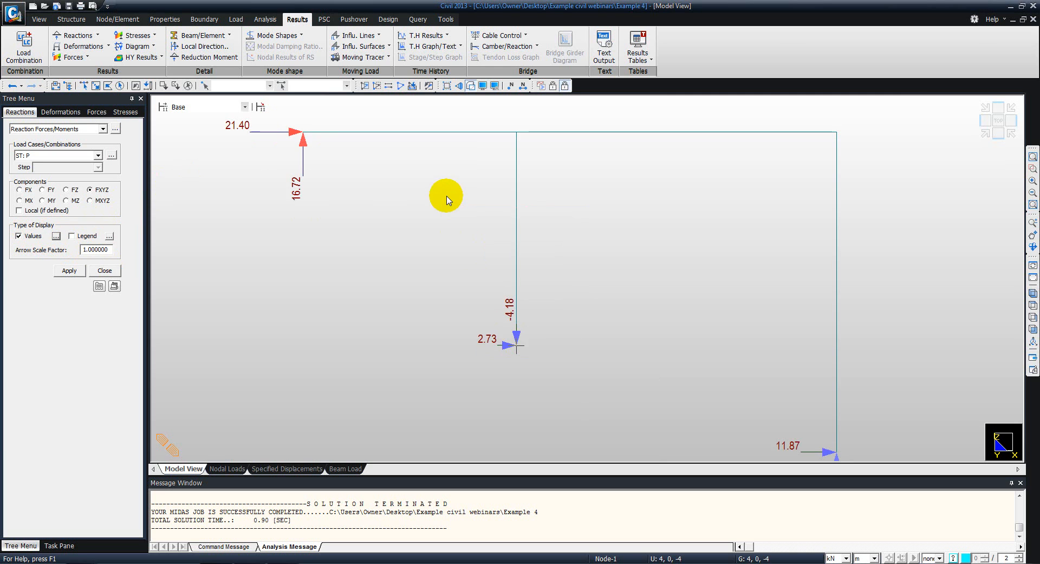
pyautogui.scroll(-1, 433, 195)
pyautogui.scroll(-2, 457, 212)
pyautogui.moveTo(467, 218); pyautogui.dragTo(478, 239, button='middle')
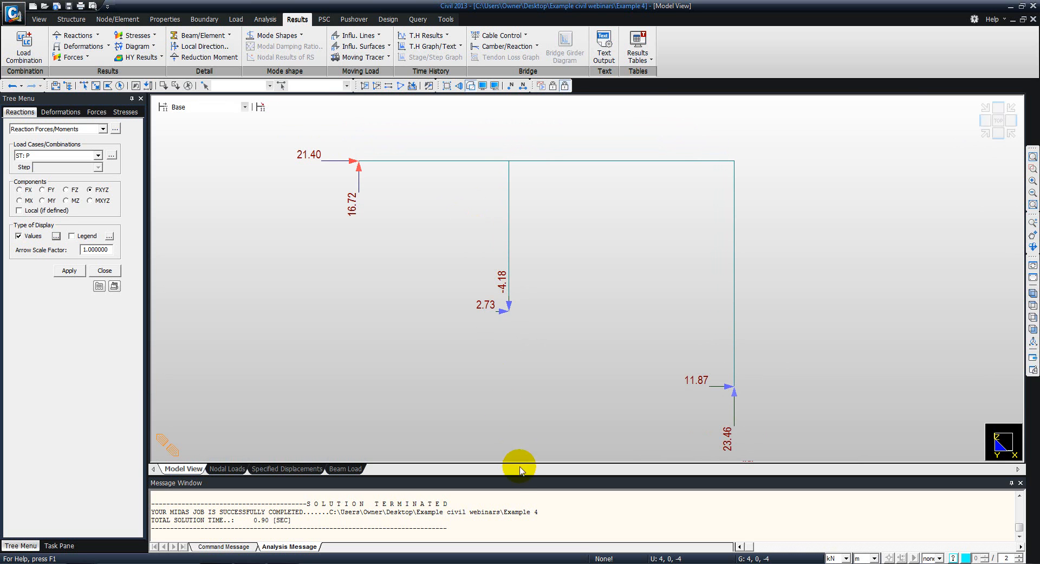
pyautogui.moveTo(520, 474); pyautogui.dragTo(521, 523)
pyautogui.moveTo(411, 260); pyautogui.dragTo(419, 255, button='middle')
pyautogui.scroll(1, 419, 255)
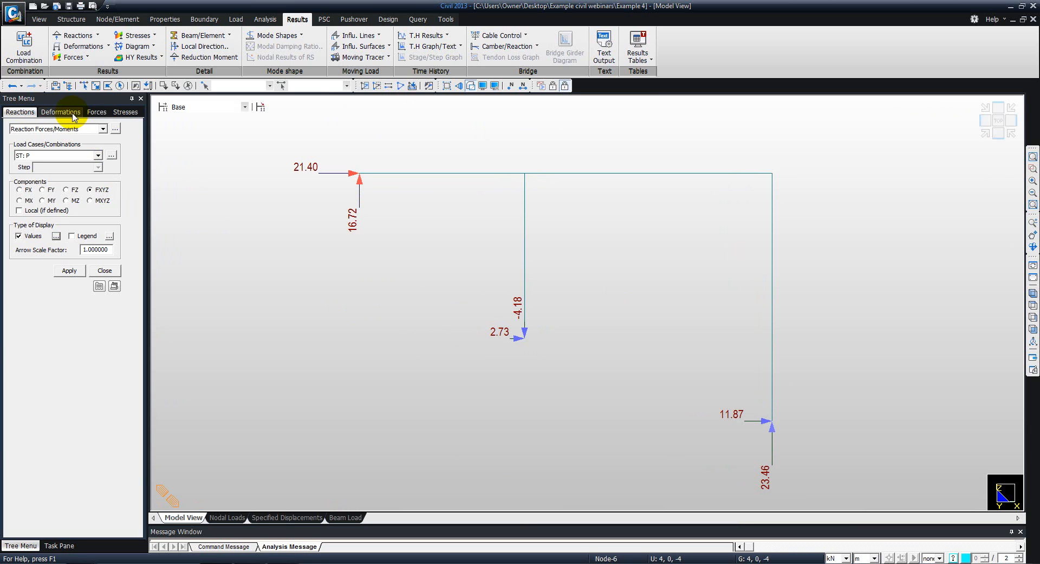
# - Display the DXYZ displacement contour for load case P with values, real deformation and the undeformed frame
pyautogui.click(87, 46)
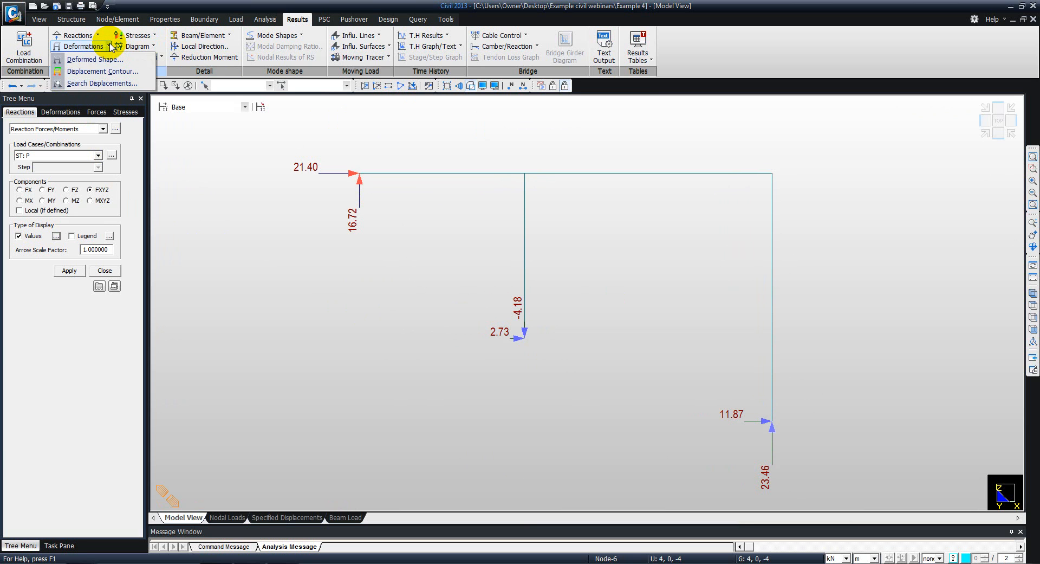
pyautogui.click(95, 71)
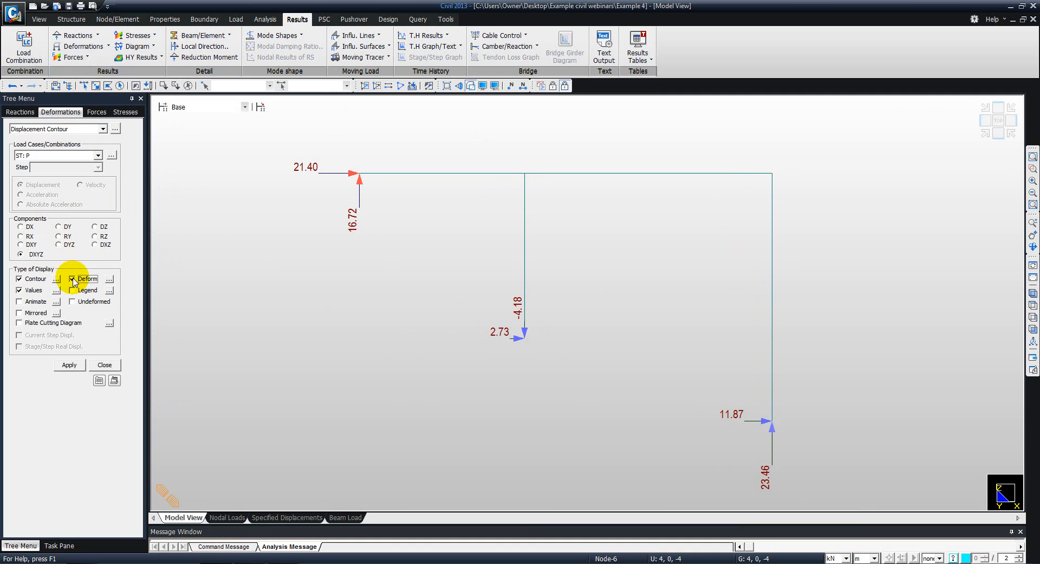
pyautogui.click(109, 279)
pyautogui.click(539, 276)
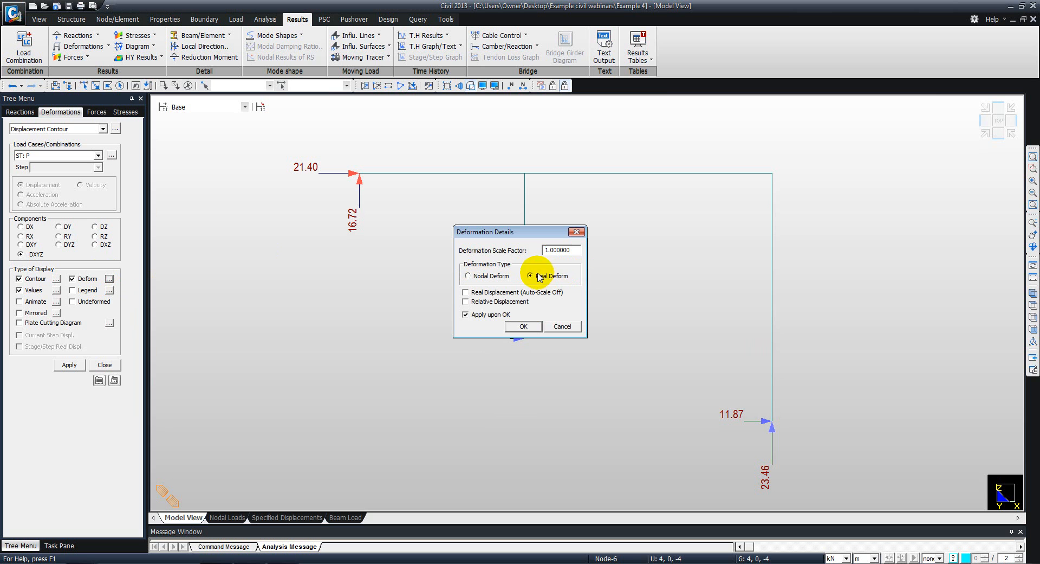
pyautogui.click(524, 326)
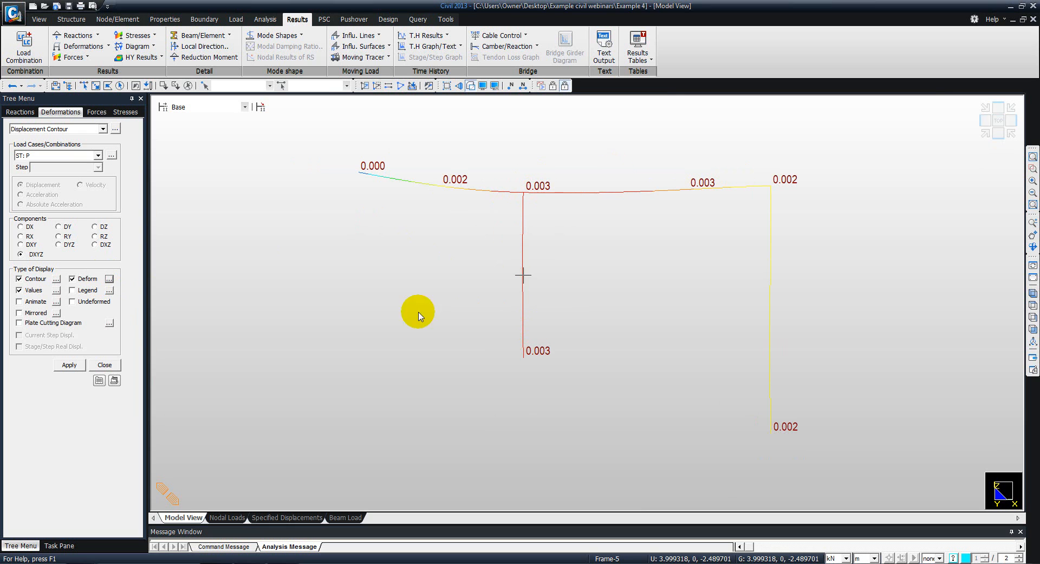
pyautogui.click(73, 301)
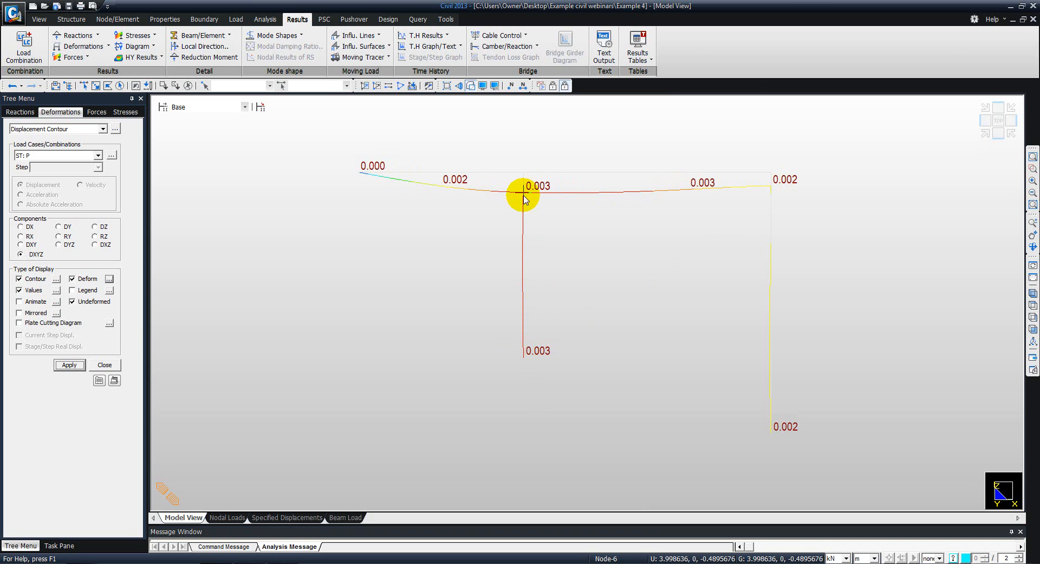
pyautogui.moveTo(529, 191)
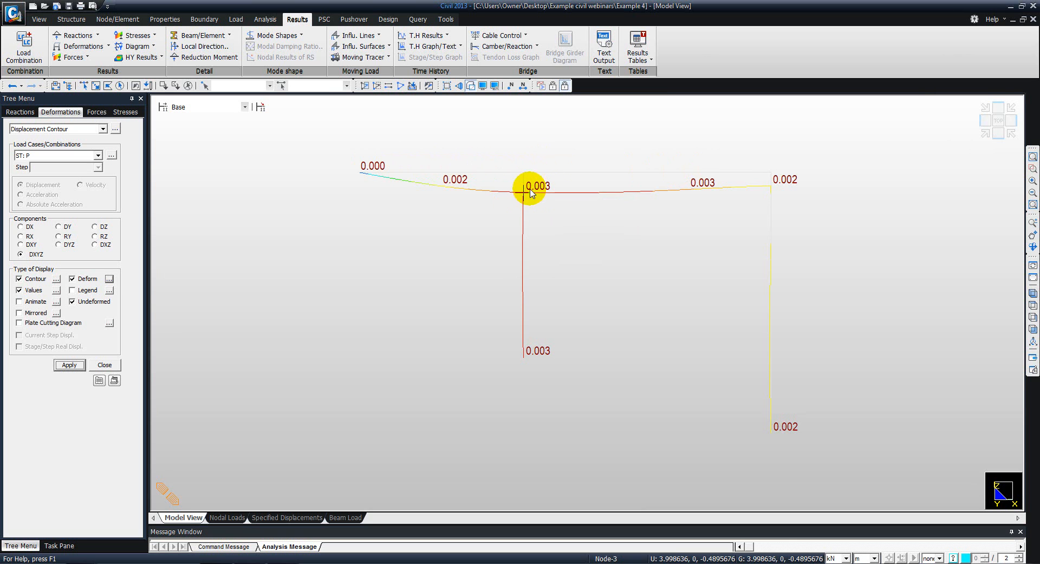
# - Set the deformation scale factor to 5 and inspect the deformed shape along the 6 m column
pyautogui.click(111, 277)
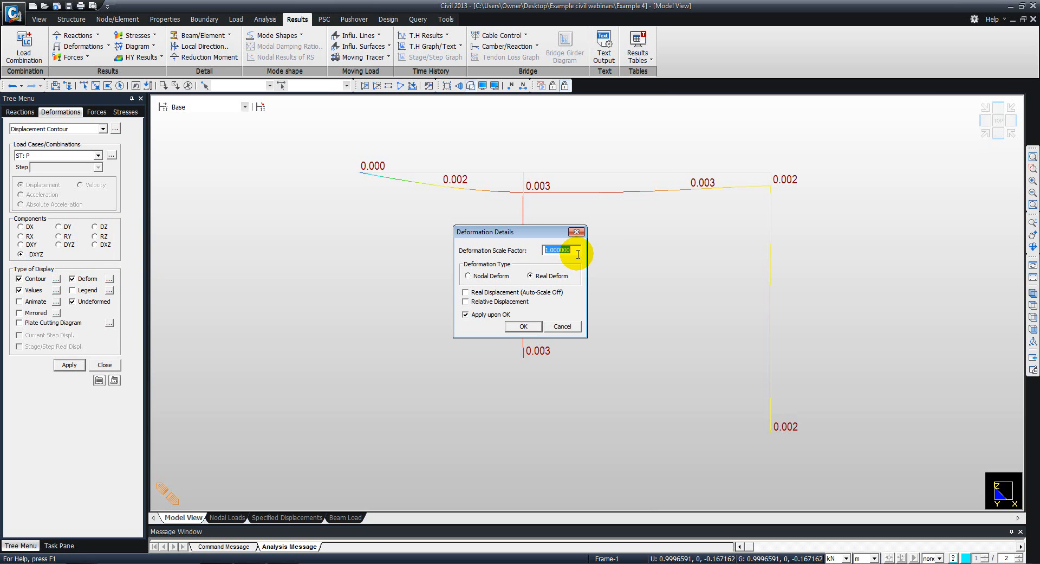
pyautogui.write('5')
pyautogui.click(523, 325)
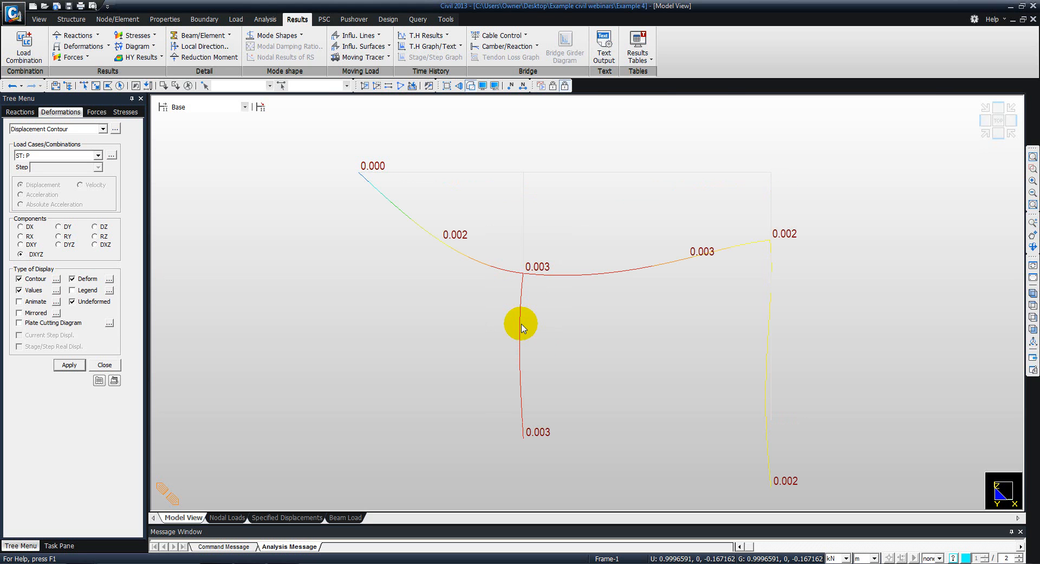
pyautogui.moveTo(655, 283); pyautogui.dragTo(534, 241, button='middle')
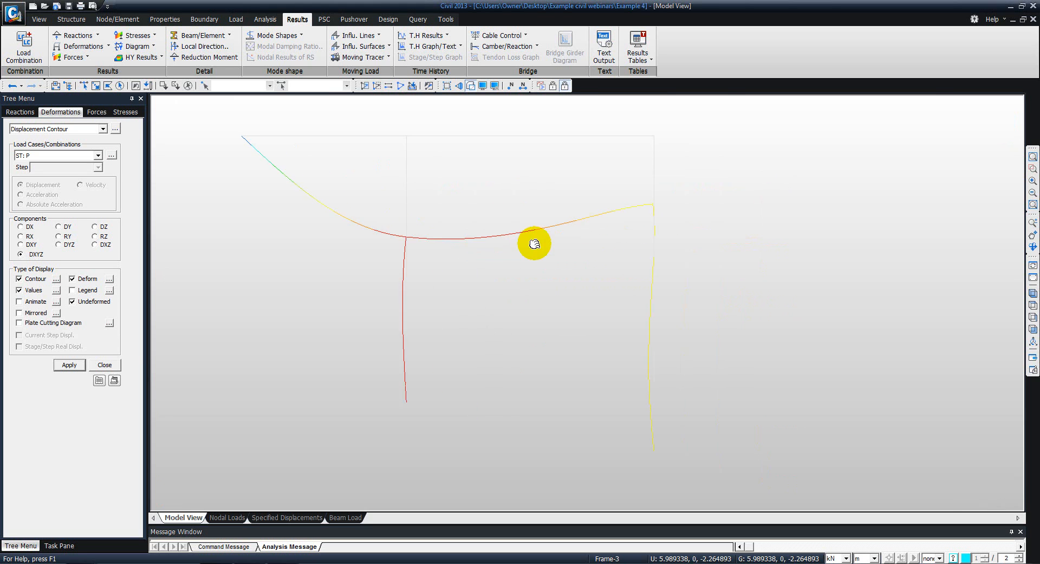
pyautogui.scroll(5, 650, 258)
pyautogui.scroll(1, 655, 252)
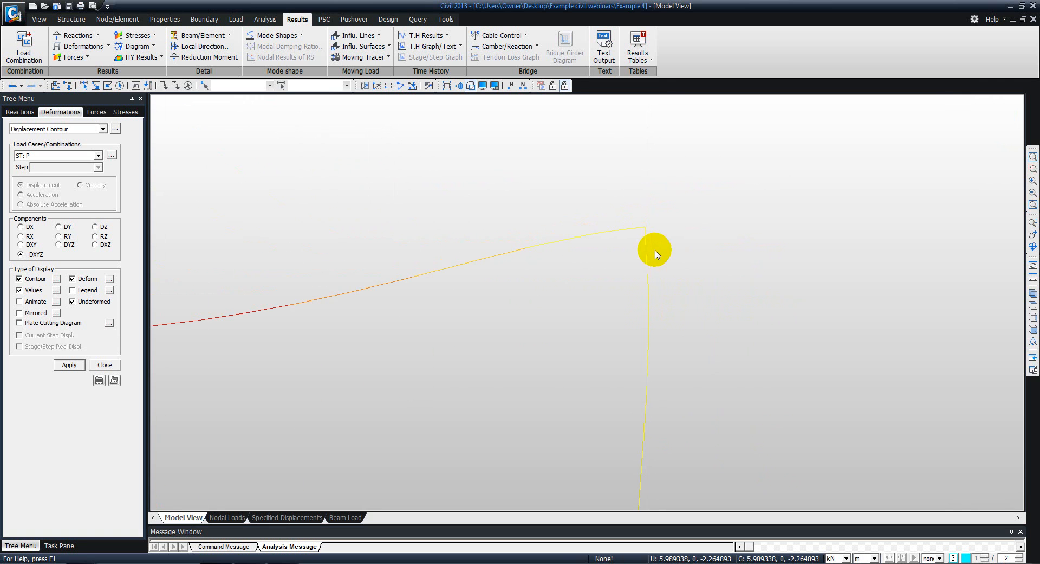
pyautogui.moveTo(629, 421); pyautogui.dragTo(611, 325, button='middle')
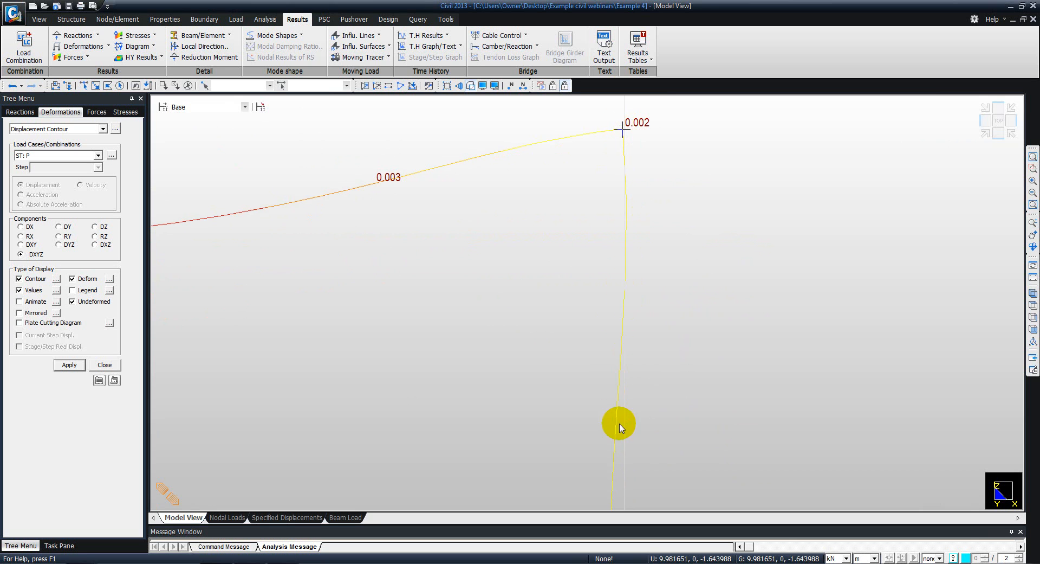
pyautogui.moveTo(622, 384); pyautogui.dragTo(616, 355, button='middle')
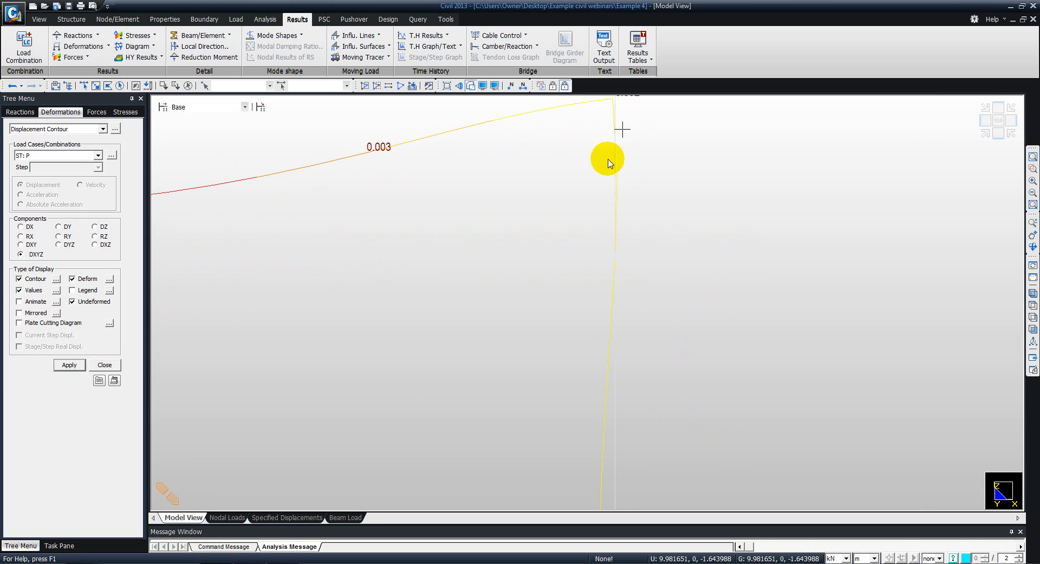
# - Turn off the displacement contour and display the exact My beam diagrams for load case P with contour, values and line fill
pyautogui.click(35, 280)
pyautogui.click(69, 364)
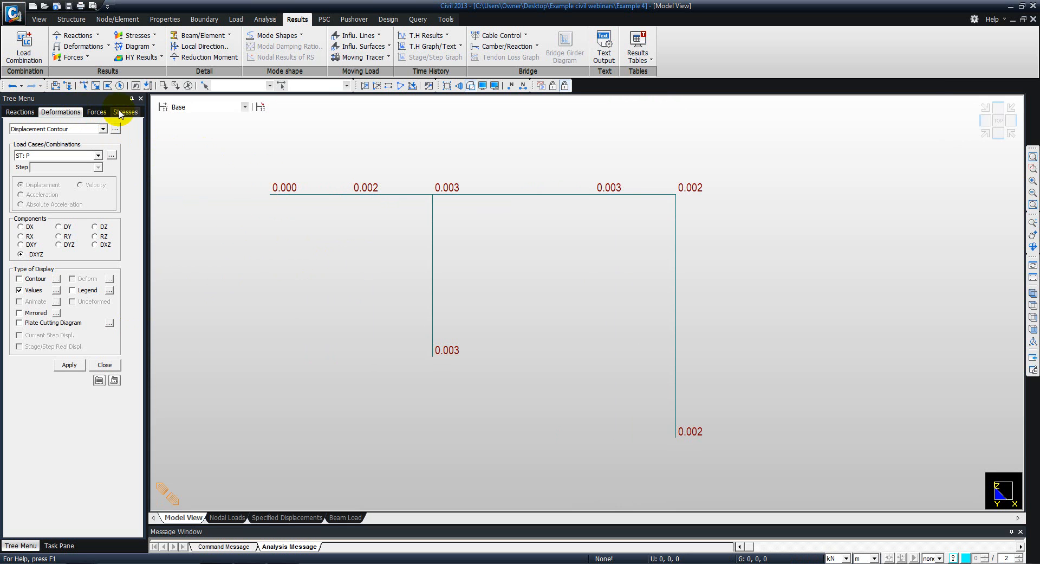
pyautogui.click(70, 57)
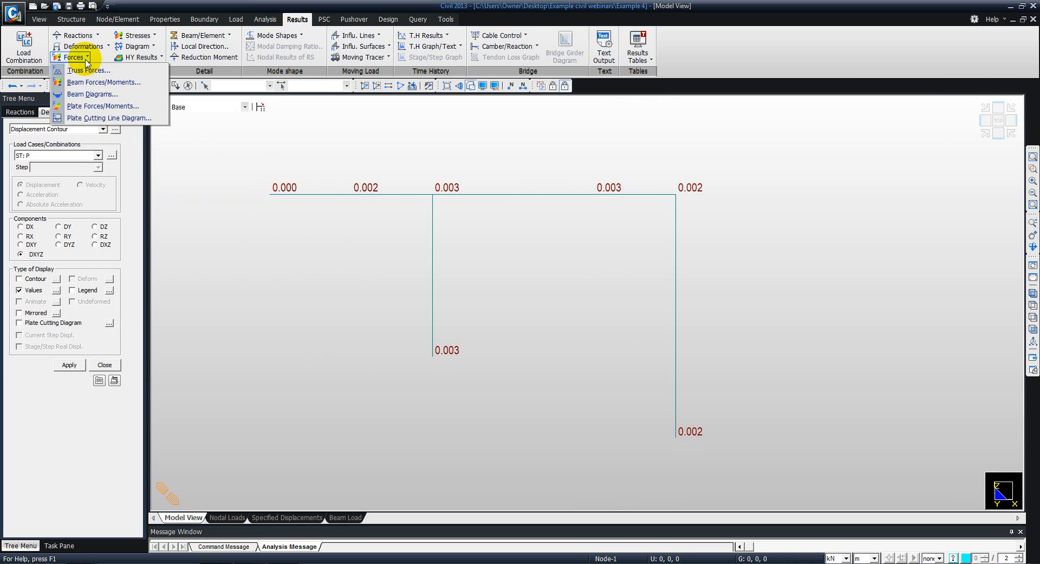
pyautogui.click(85, 94)
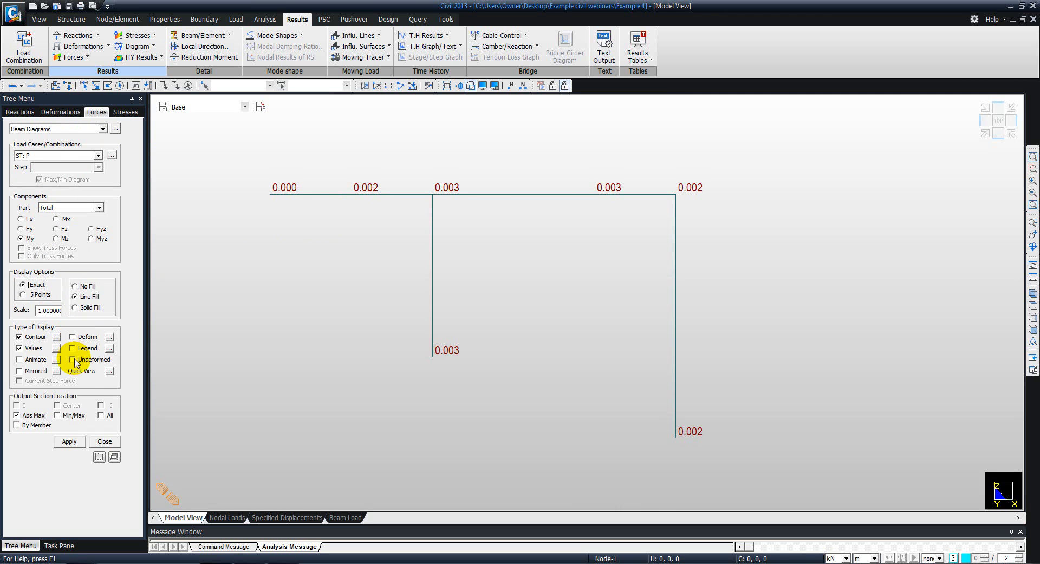
pyautogui.click(67, 441)
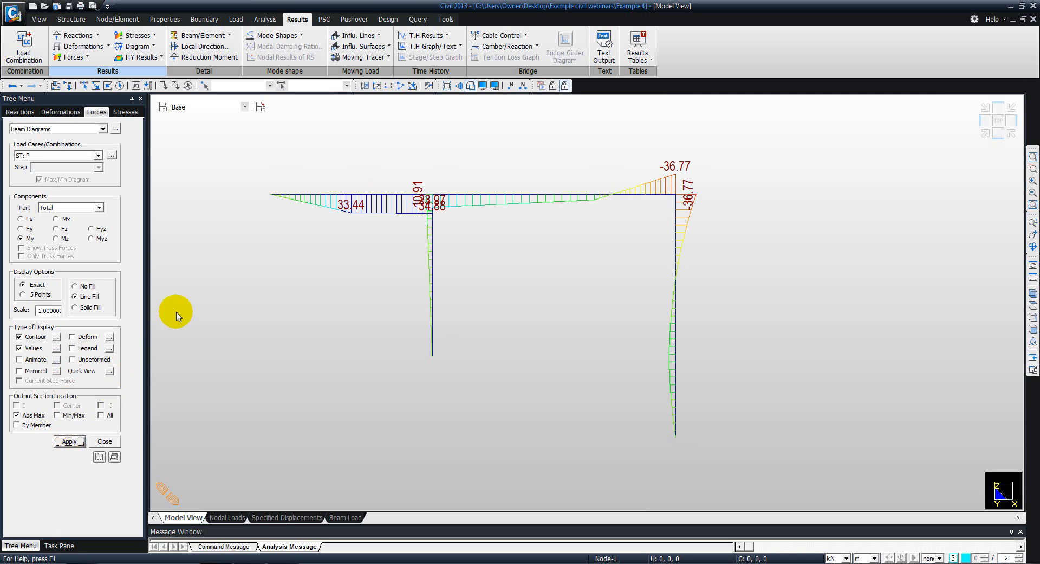
pyautogui.moveTo(307, 282); pyautogui.dragTo(370, 272, button='middle')
pyautogui.scroll(2, 357, 271)
pyautogui.scroll(1, 370, 276)
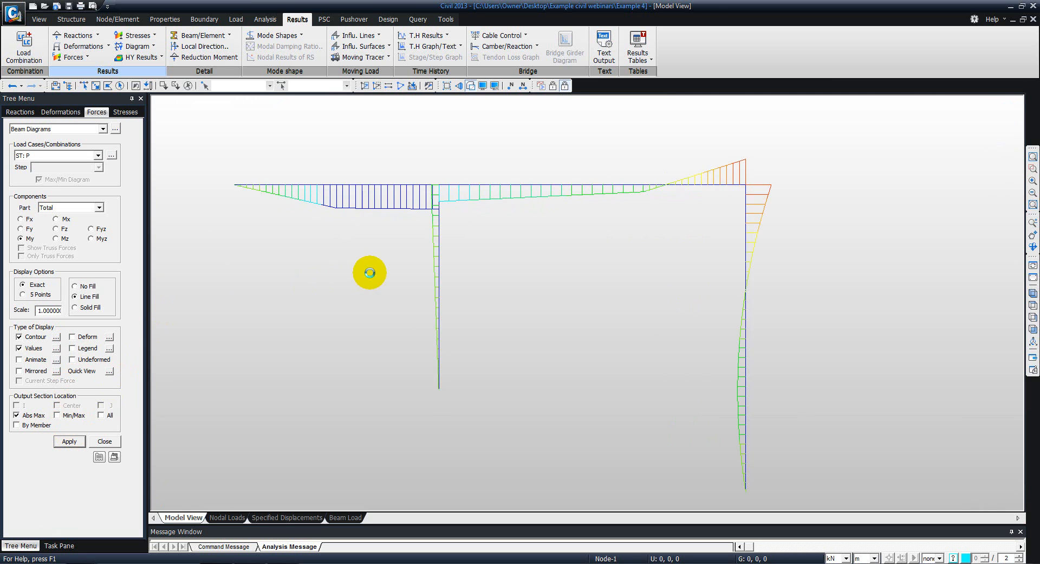
# - Change the My diagram's output section location to Min/Max and examine the moments along the beams and columns
pyautogui.click(56, 415)
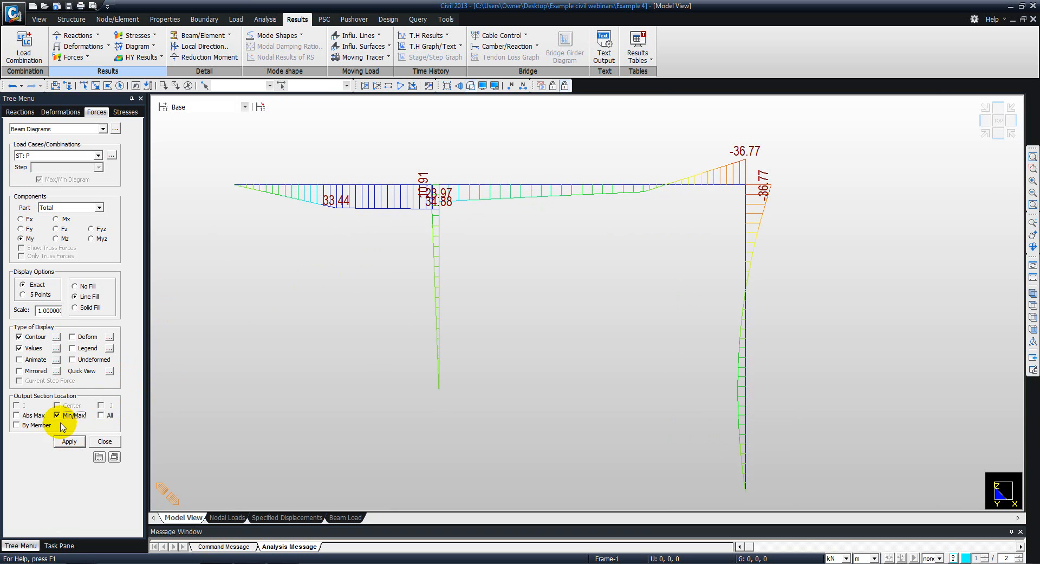
pyautogui.click(69, 440)
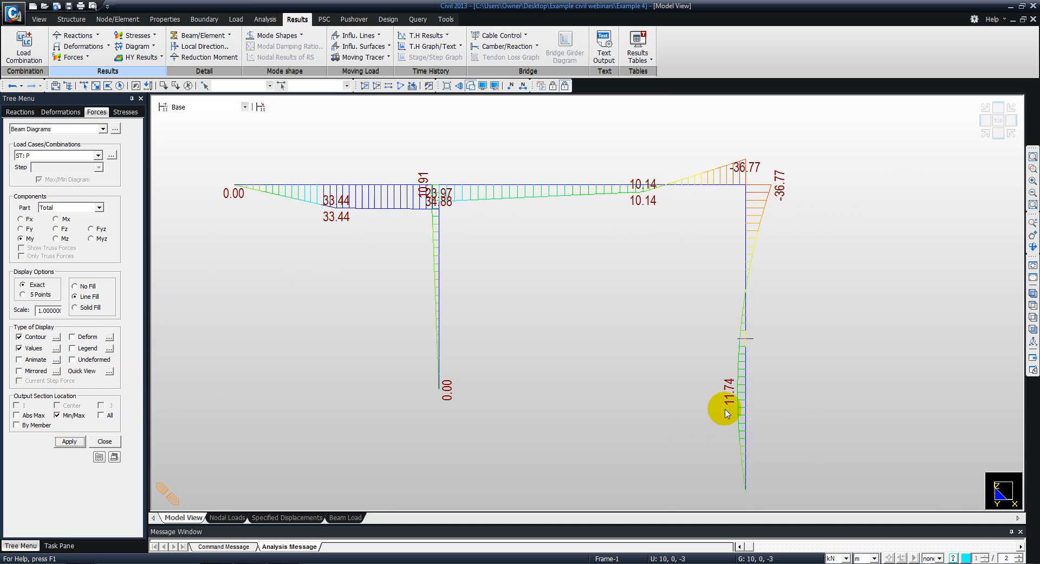
pyautogui.moveTo(678, 269); pyautogui.dragTo(666, 257, button='middle')
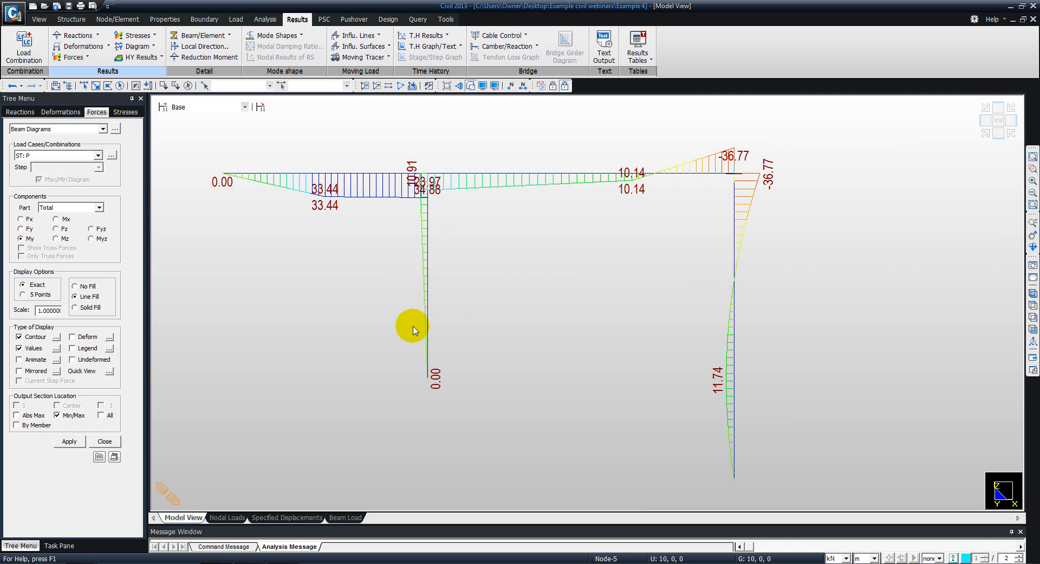
# - Switch to the tutorial PDF in Adobe Acrobat and find the hand-calculated end moments and bending moment diagrams on page 17
pyautogui.hotkey('alt', 'Tab')
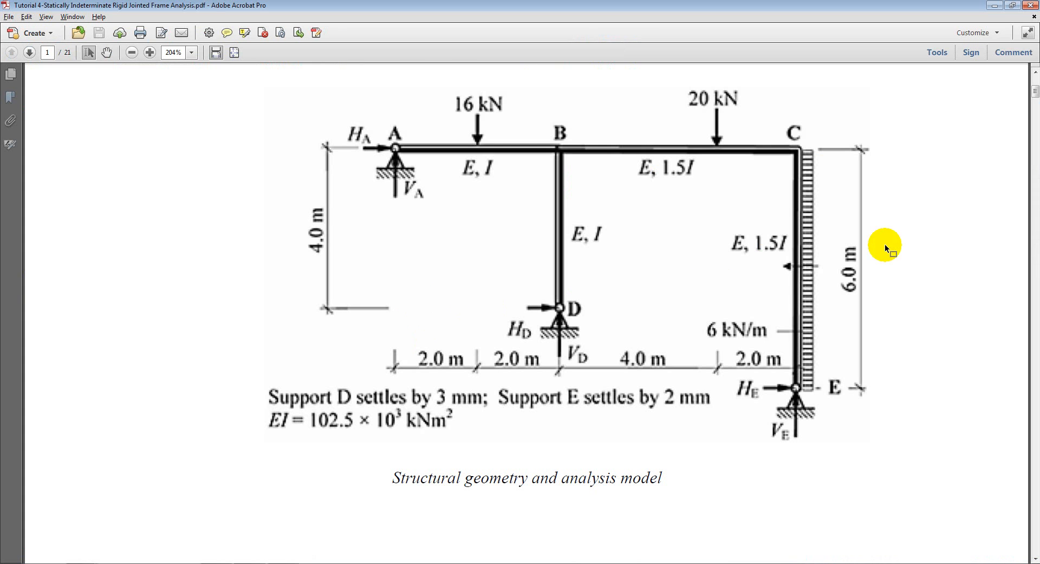
pyautogui.moveTo(1035, 91); pyautogui.dragTo(1035, 466)
pyautogui.scroll(10, 844, 320)
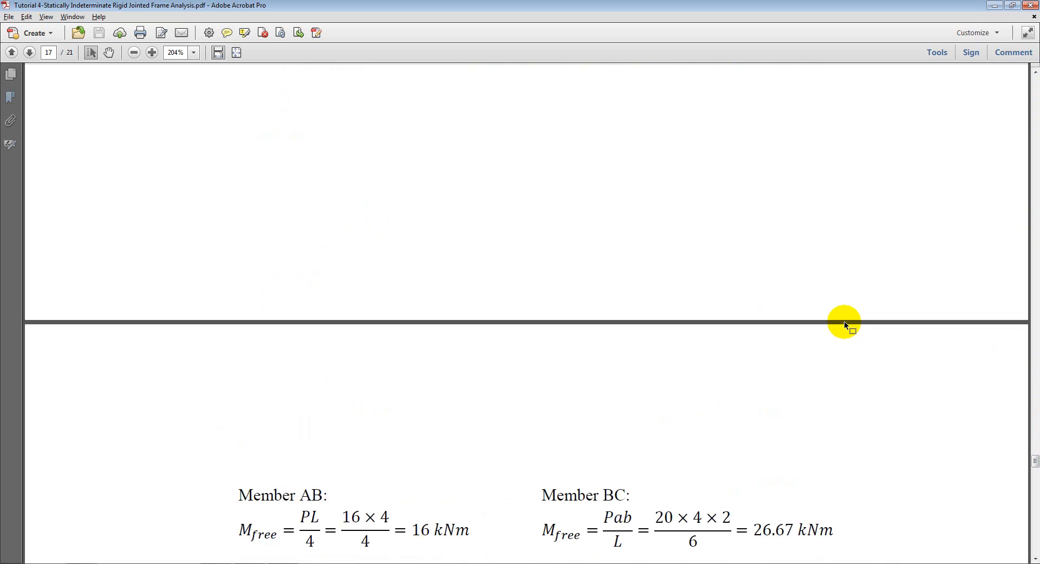
pyautogui.keyDown('ctrl'); pyautogui.scroll(-2, 844, 321); pyautogui.keyUp('ctrl')
pyautogui.scroll(15, 844, 324)
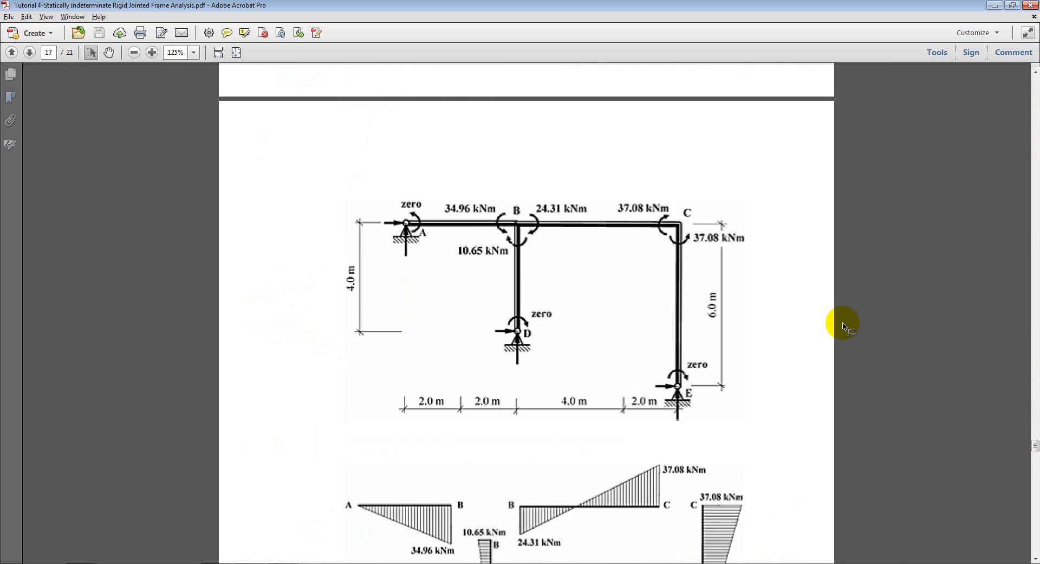
# - Go back to the frame figure and the start of the Moment Distribution Method on page 14
pyautogui.scroll(15, 842, 325)
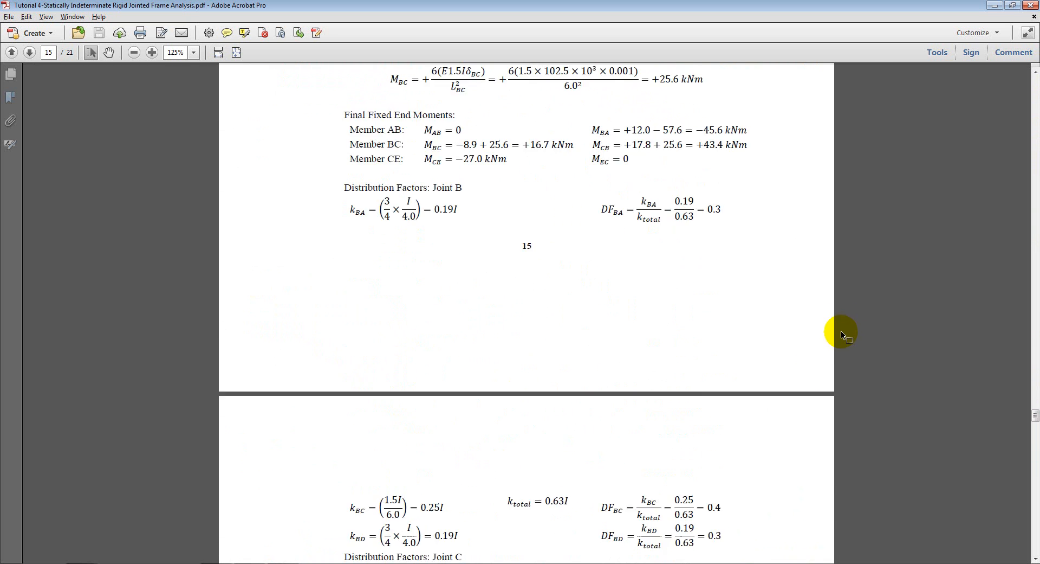
pyautogui.scroll(14, 833, 335)
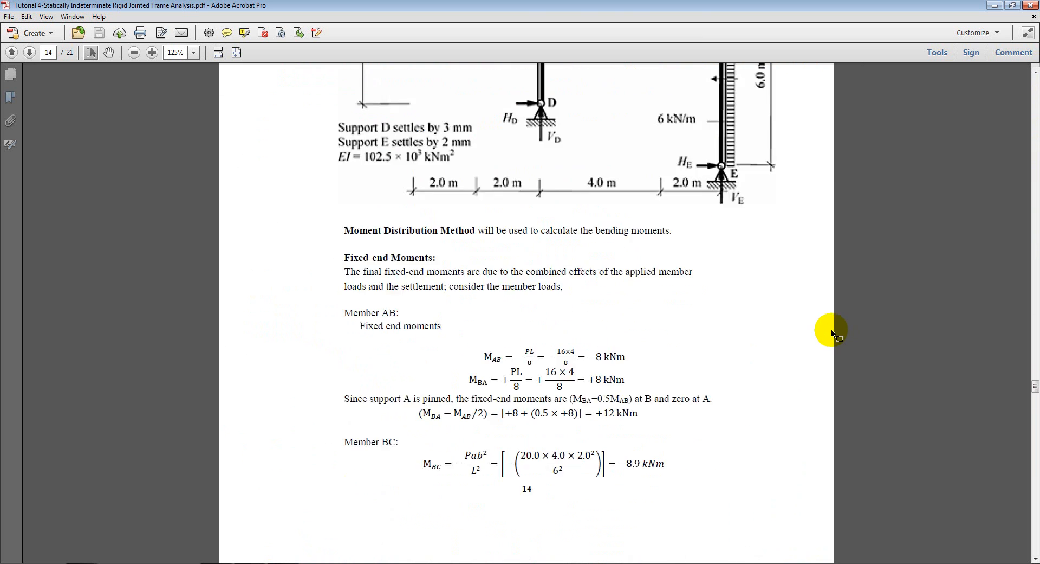
pyautogui.scroll(-4, 672, 254)
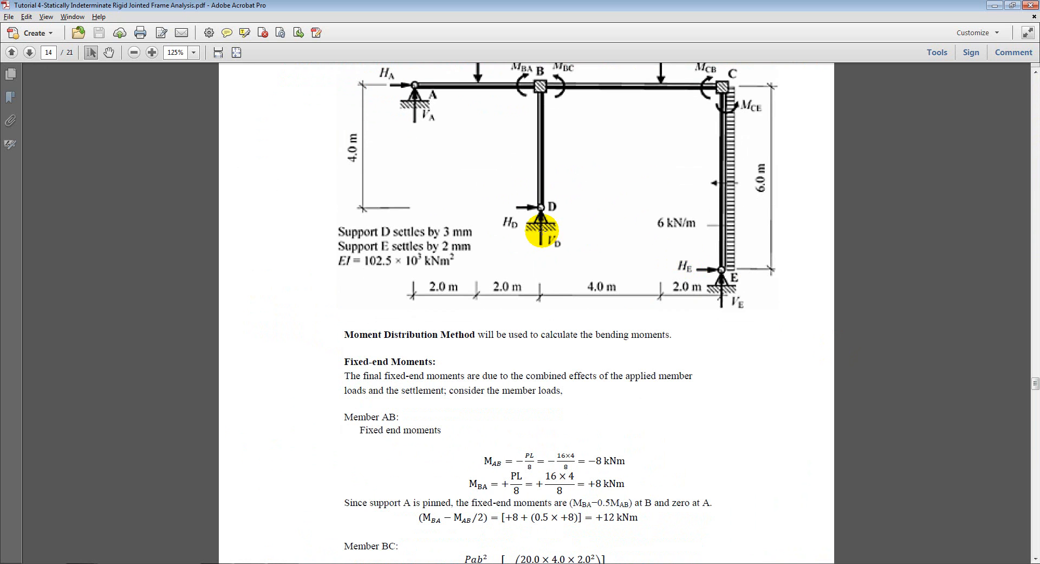
pyautogui.scroll(1, 554, 290)
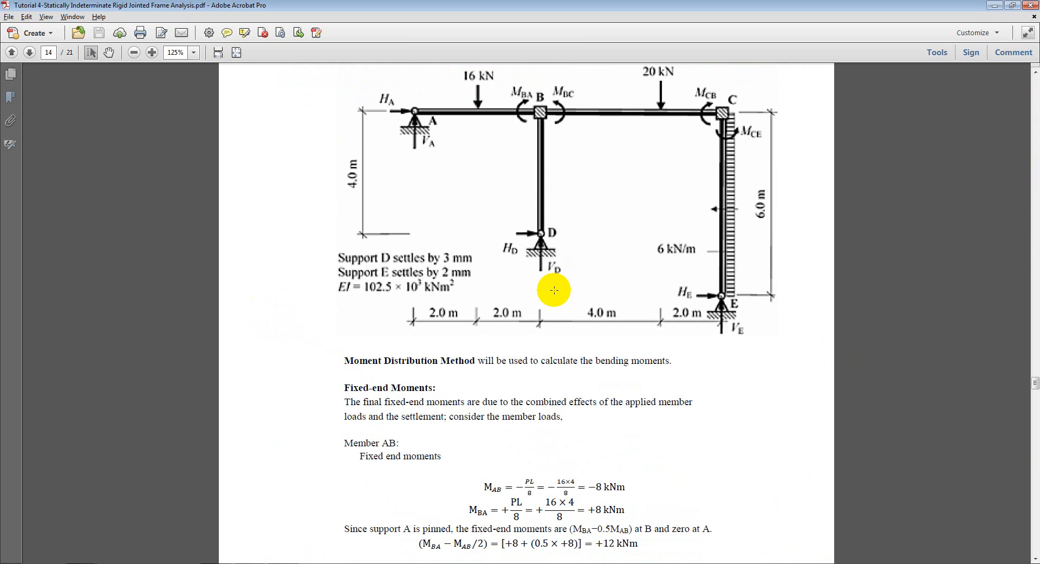